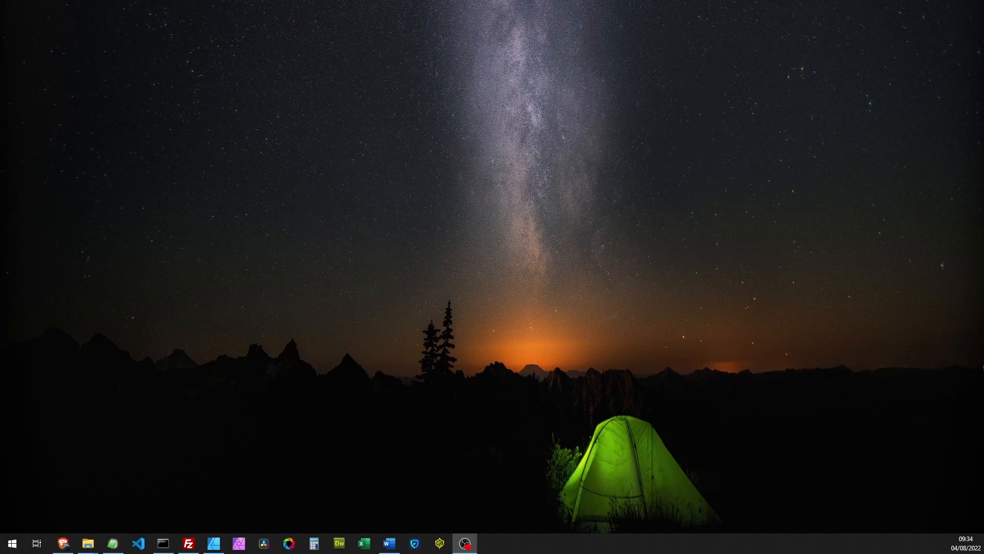
{"action": "key", "text": "alt+Tab"}
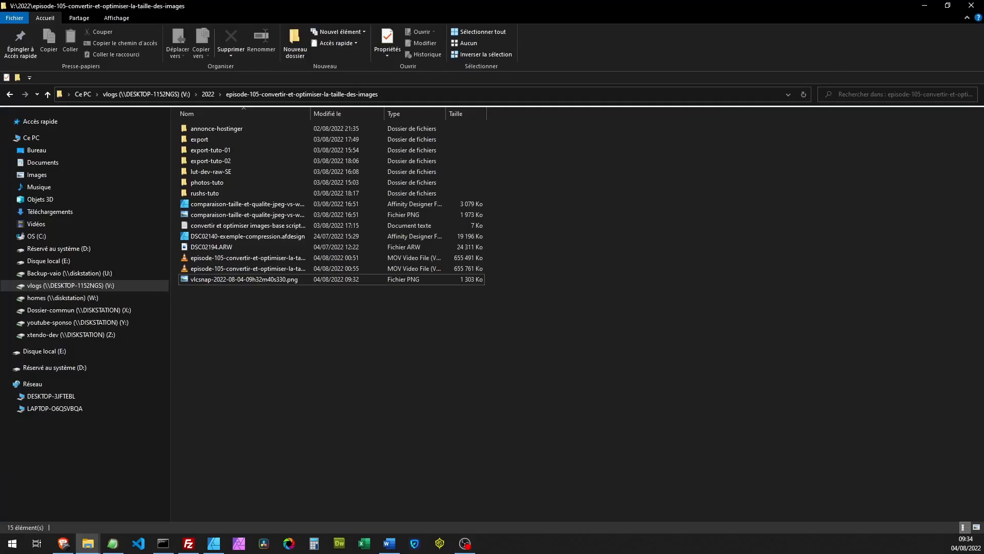
{"action": "double_click", "coordinate": [204, 197]}
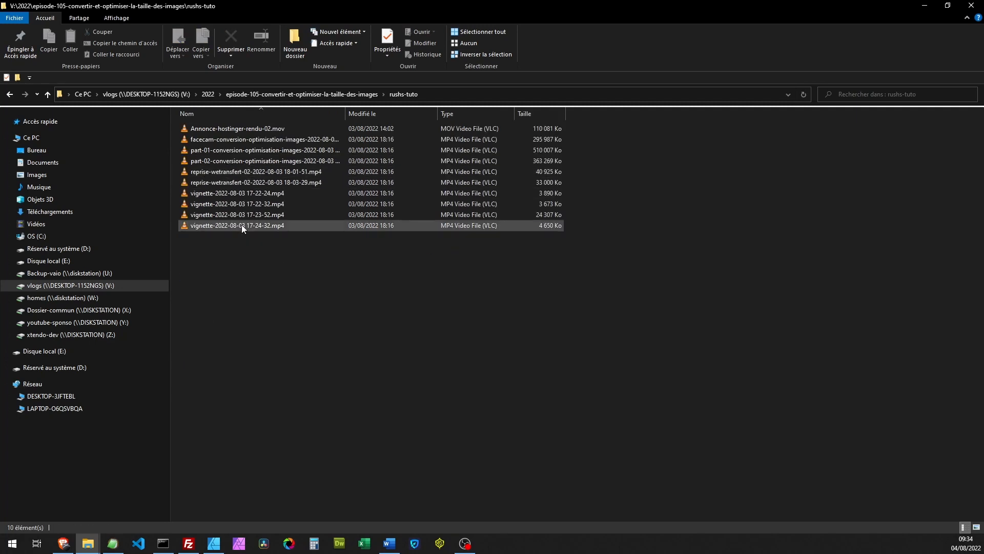
{"action": "left_click", "coordinate": [241, 194]}
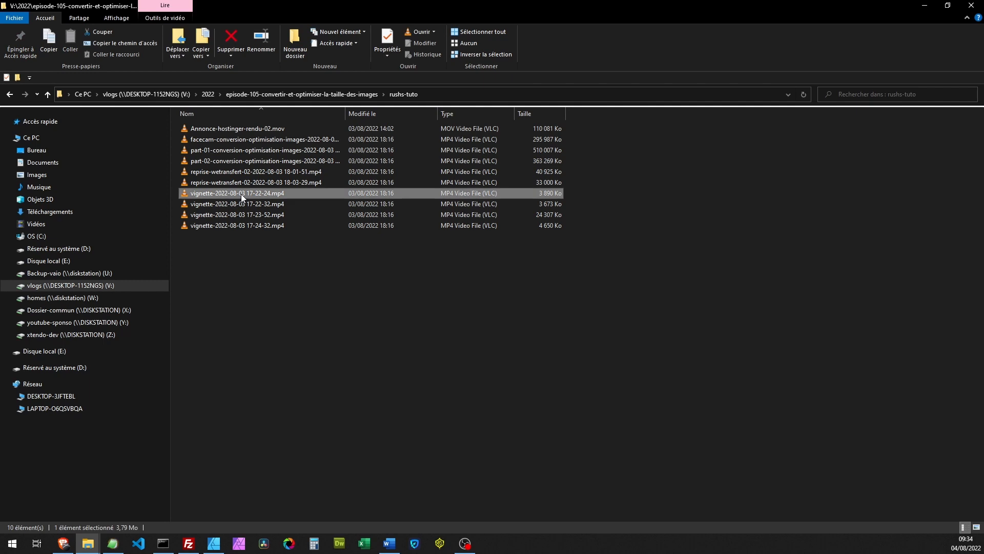
{"action": "right_click", "coordinate": [241, 194]}
{"action": "left_click", "coordinate": [272, 226]}
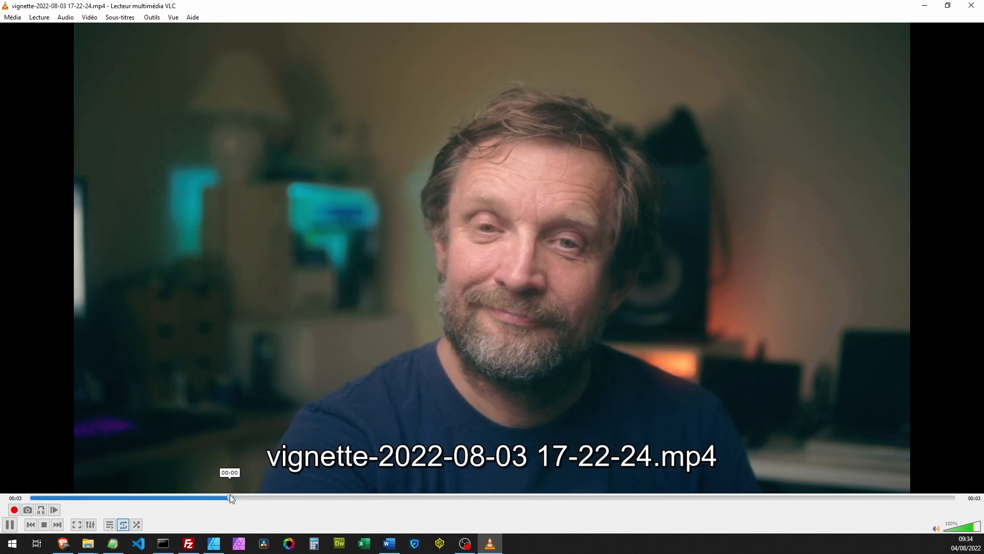
Pause the video on the frame where the man looks upward, take a snapshot of it, and close the player.
{"action": "left_click", "coordinate": [229, 497]}
{"action": "left_click", "coordinate": [217, 496]}
{"action": "left_click", "coordinate": [9, 524]}
{"action": "left_click", "coordinate": [243, 497]}
{"action": "left_click", "coordinate": [219, 498]}
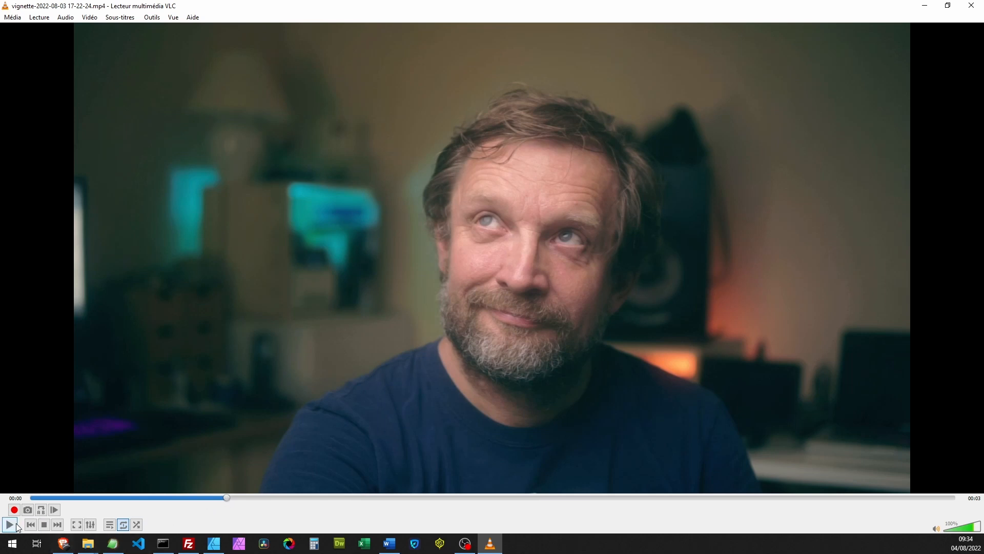
{"action": "left_click", "coordinate": [27, 510]}
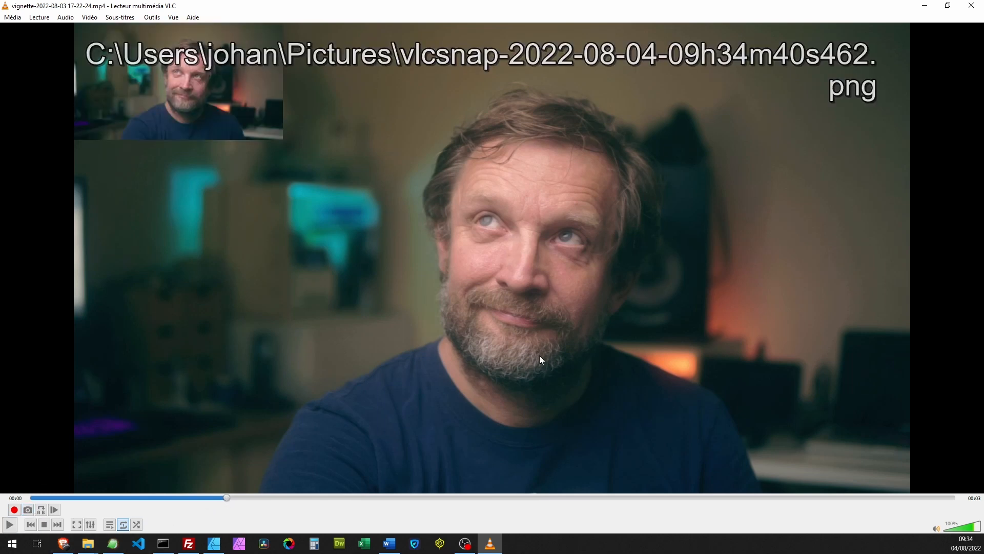
{"action": "left_click", "coordinate": [970, 8]}
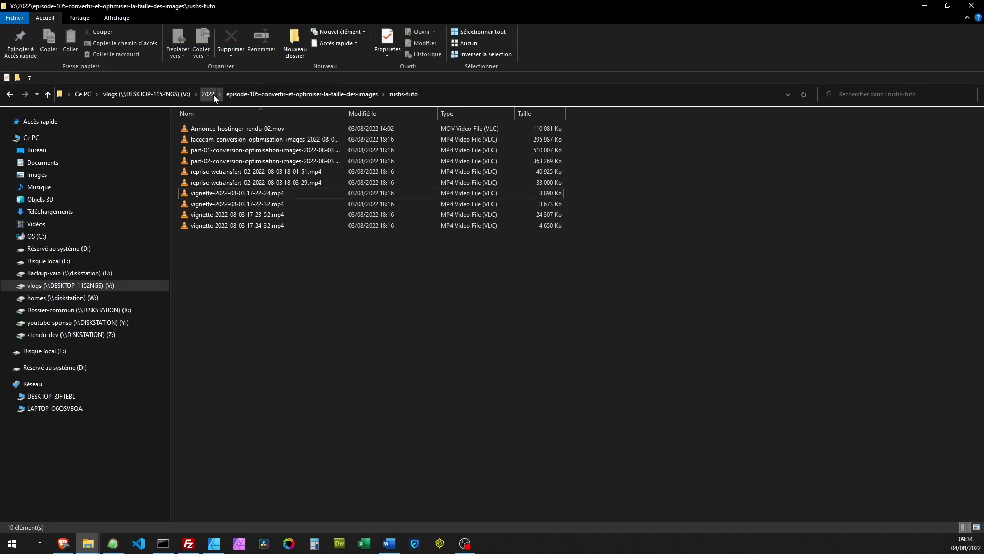
{"action": "left_click", "coordinate": [249, 95]}
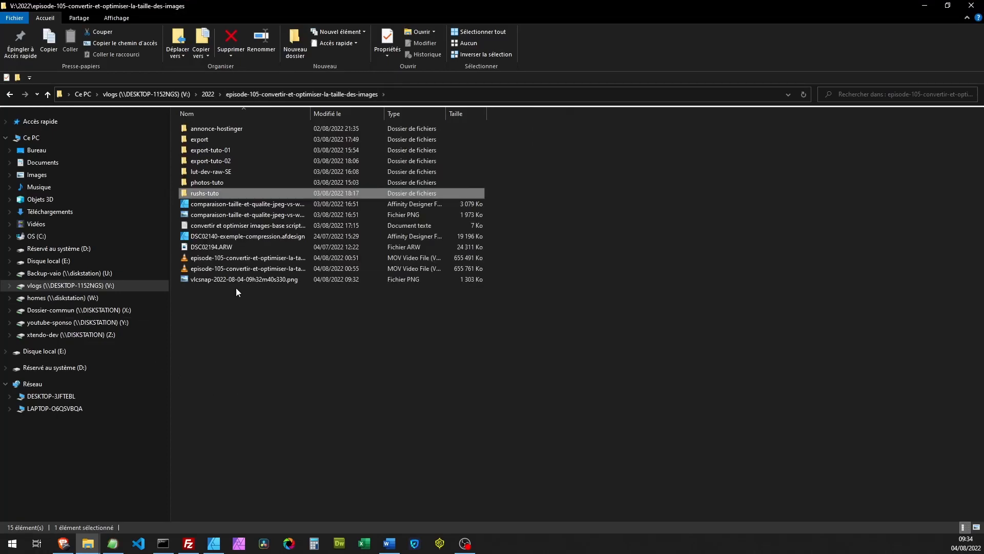
{"action": "left_click", "coordinate": [230, 279]}
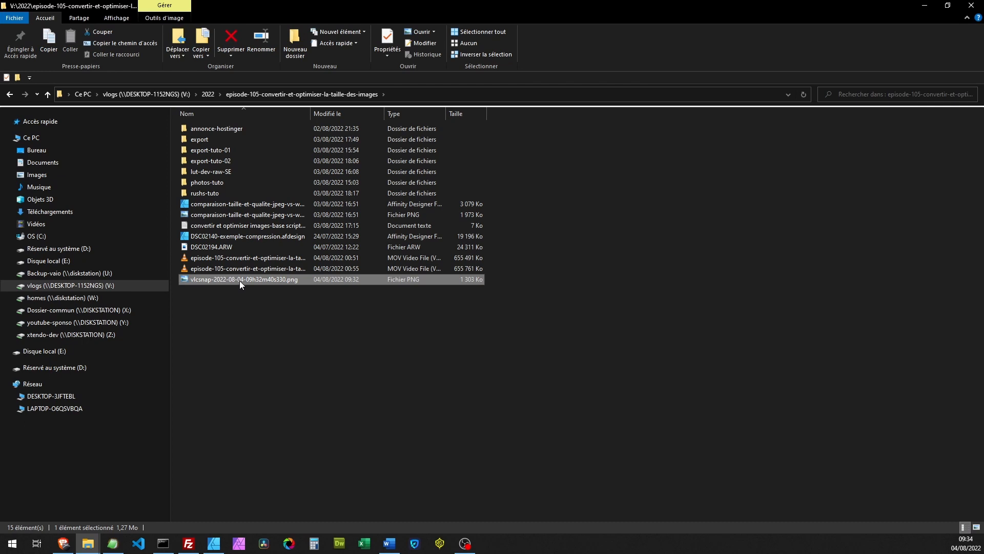
{"action": "right_click", "coordinate": [238, 278]}
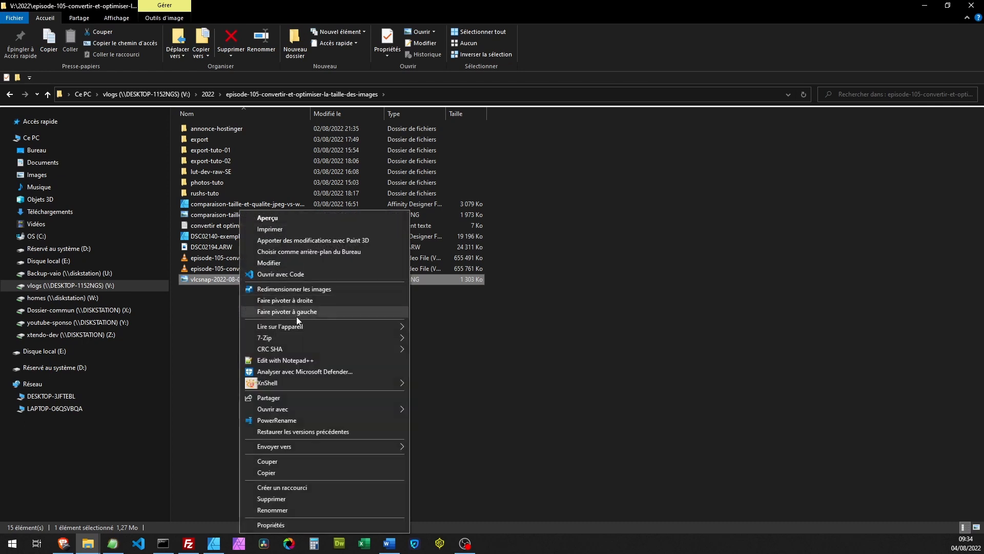
{"action": "mouse_move", "coordinate": [324, 410]}
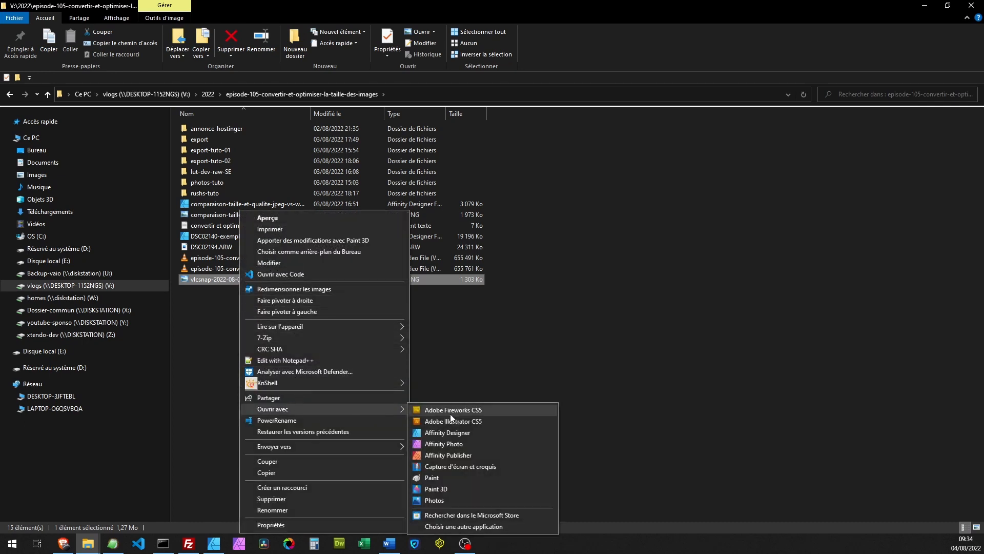
{"action": "left_click", "coordinate": [458, 444]}
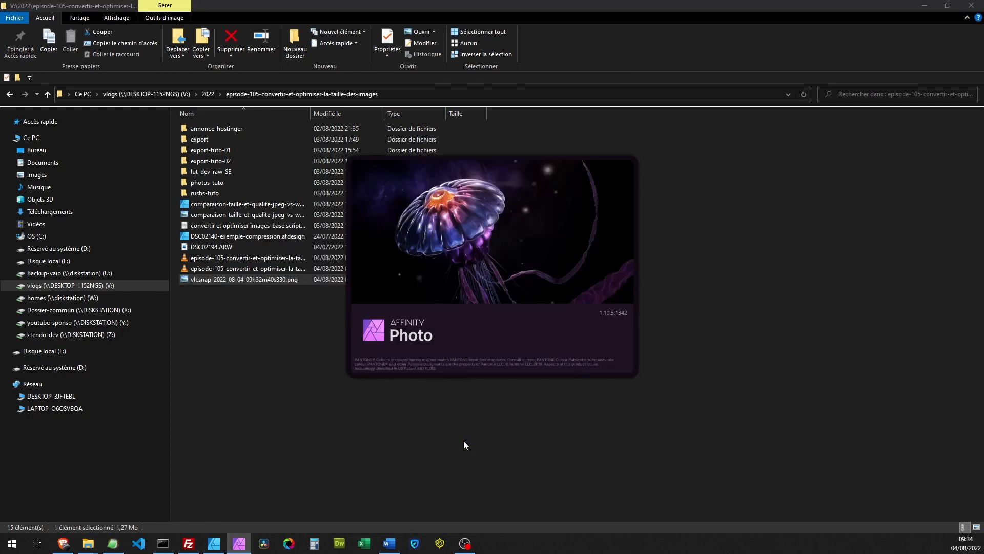
{"action": "left_click", "coordinate": [925, 8]}
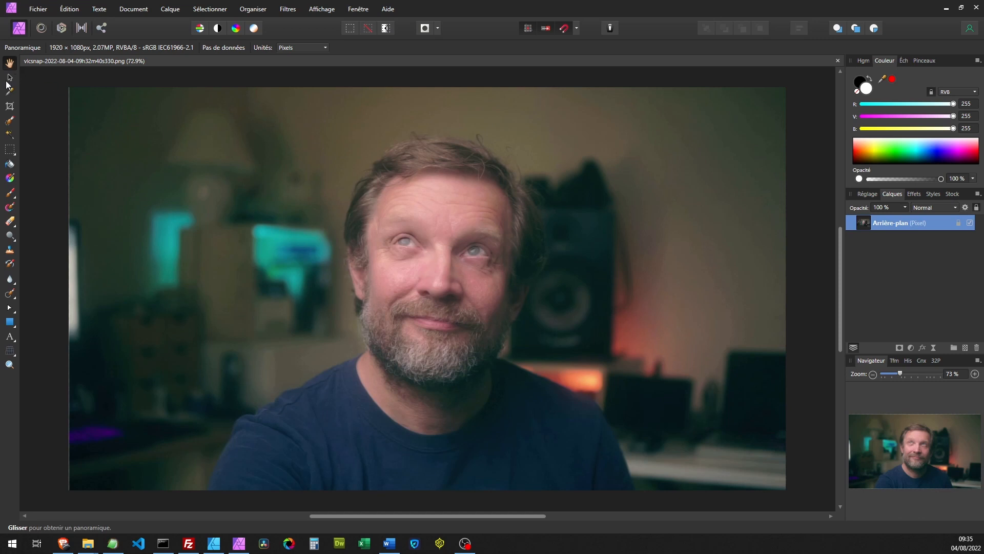
Select the background around the man with the Selection Brush at a width of 245 px.
{"action": "left_click", "coordinate": [9, 123]}
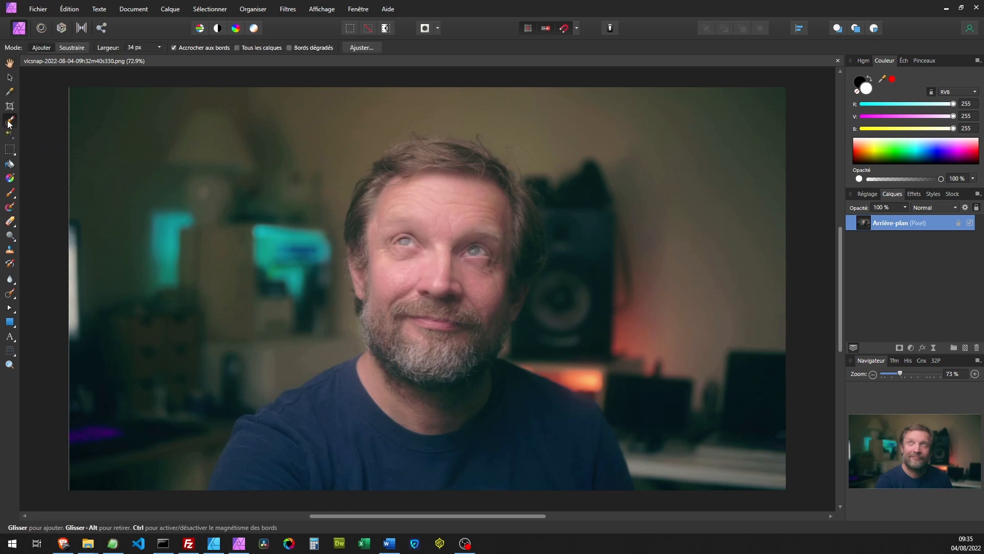
{"action": "left_click", "coordinate": [160, 48]}
{"action": "left_click_drag", "start_coordinate": [177, 57], "coordinate": [183, 57]}
{"action": "mouse_move", "coordinate": [101, 105]}
{"action": "left_mouse_down"}
{"action": "mouse_move", "coordinate": [95, 381]}
{"action": "mouse_move", "coordinate": [185, 106]}
{"action": "mouse_move", "coordinate": [255, 107]}
{"action": "mouse_move", "coordinate": [263, 118]}
{"action": "mouse_move", "coordinate": [264, 269]}
{"action": "left_mouse_up"}
{"action": "mouse_move", "coordinate": [472, 84]}
{"action": "left_mouse_down"}
{"action": "mouse_move", "coordinate": [644, 90]}
{"action": "mouse_move", "coordinate": [674, 189]}
{"action": "mouse_move", "coordinate": [641, 239]}
{"action": "mouse_move", "coordinate": [615, 252]}
{"action": "mouse_move", "coordinate": [607, 338]}
{"action": "mouse_move", "coordinate": [702, 383]}
{"action": "mouse_move", "coordinate": [726, 448]}
{"action": "mouse_move", "coordinate": [704, 468]}
{"action": "left_mouse_up"}
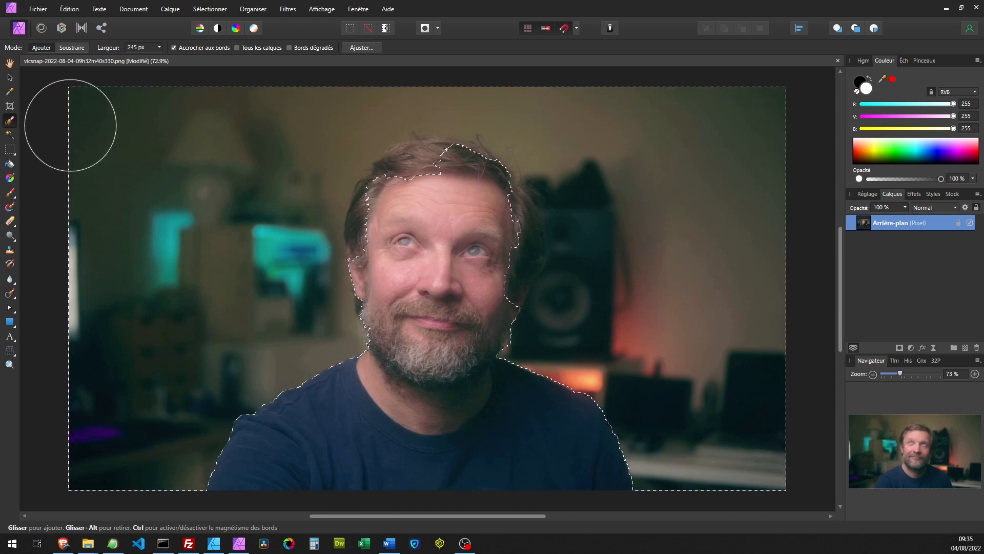
Subtract the man's hair and the sides of his head from the background selection.
{"action": "left_click", "coordinate": [71, 50]}
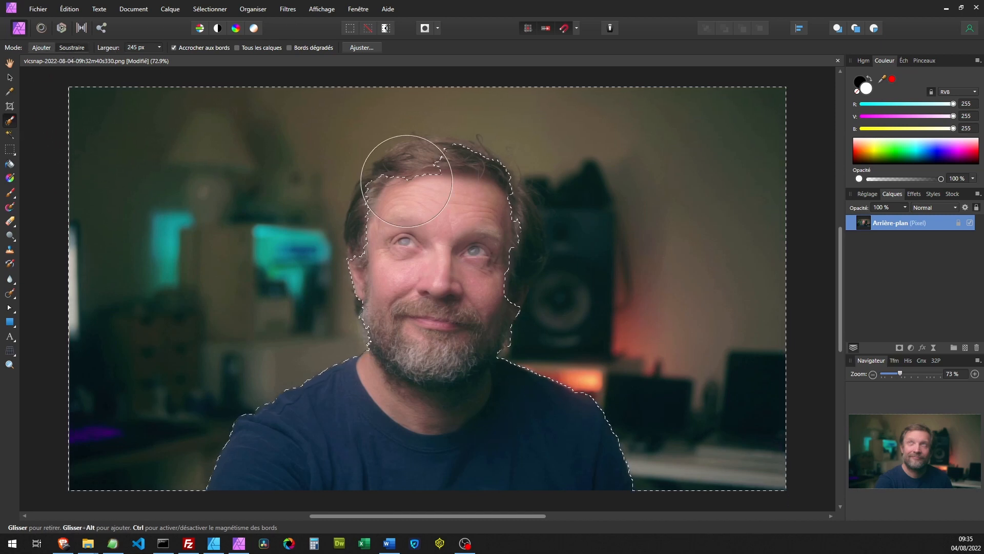
{"action": "left_click_drag", "start_coordinate": [427, 193], "coordinate": [423, 195]}
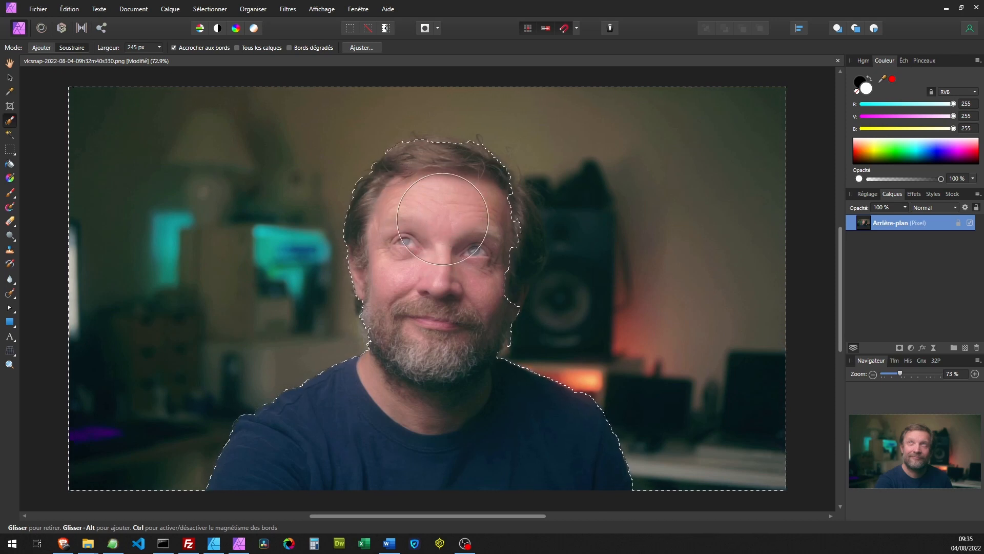
{"action": "mouse_move", "coordinate": [442, 224]}
{"action": "left_mouse_down"}
{"action": "mouse_move", "coordinate": [489, 224]}
{"action": "mouse_move", "coordinate": [495, 247]}
{"action": "mouse_move", "coordinate": [440, 255]}
{"action": "mouse_move", "coordinate": [497, 247]}
{"action": "left_mouse_up"}
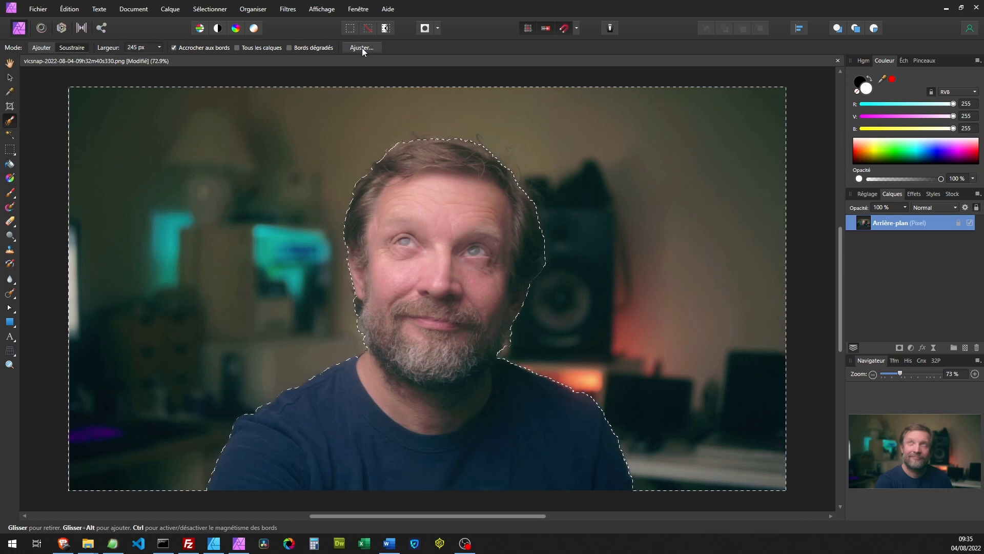
Invert the pixel selection and refine it with the output set to Nouveau calque, keeping the Arrière-plan layer shown.
{"action": "left_click", "coordinate": [210, 8]}
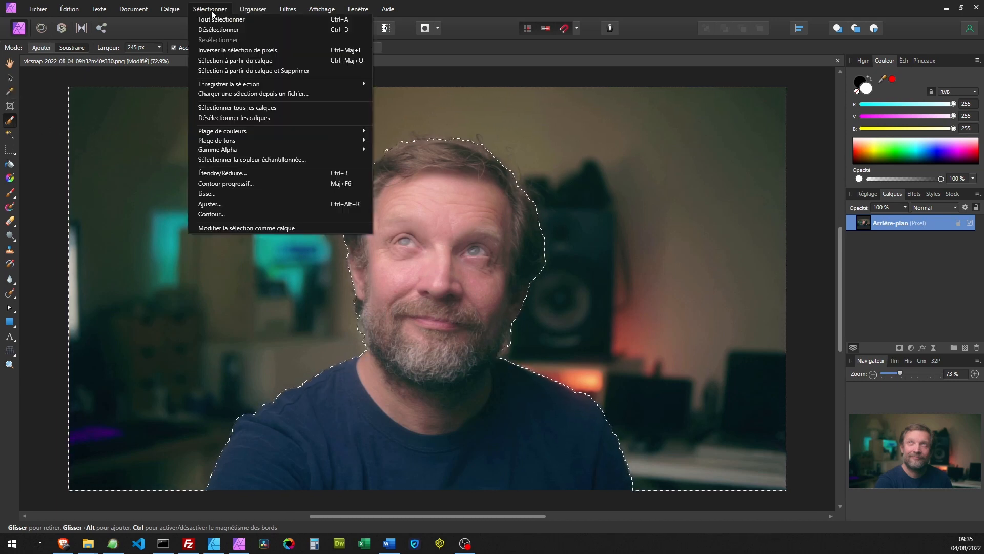
{"action": "left_click", "coordinate": [210, 50]}
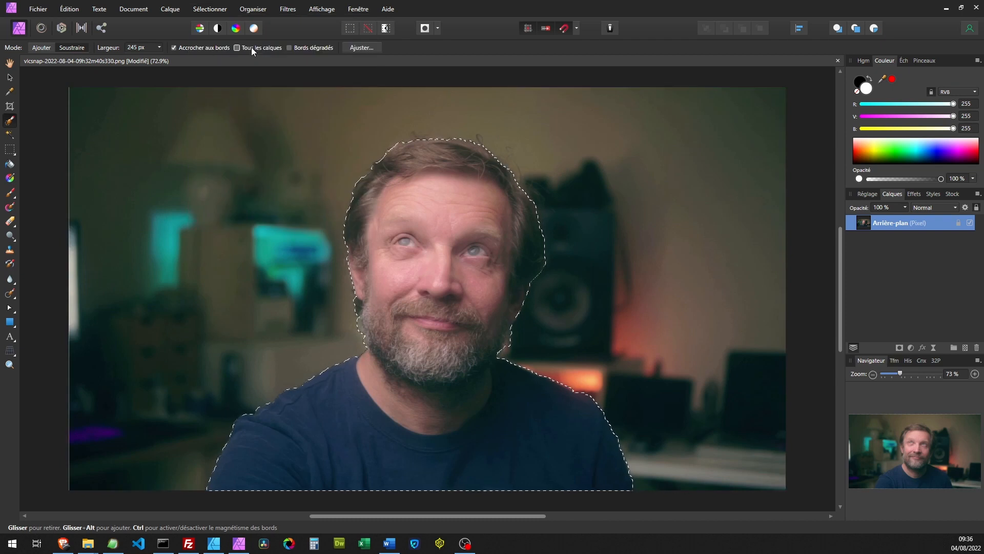
{"action": "left_click", "coordinate": [364, 47]}
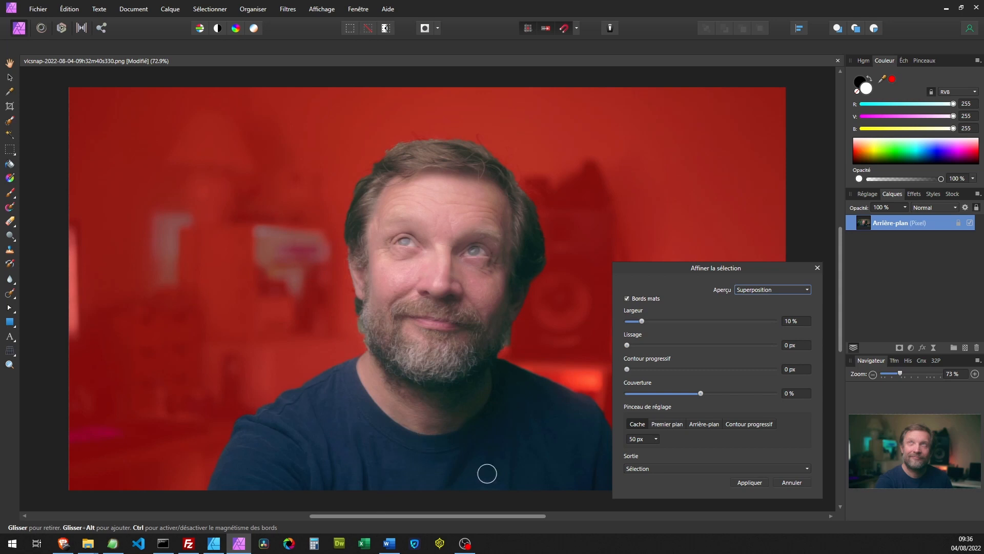
{"action": "left_click", "coordinate": [688, 469]}
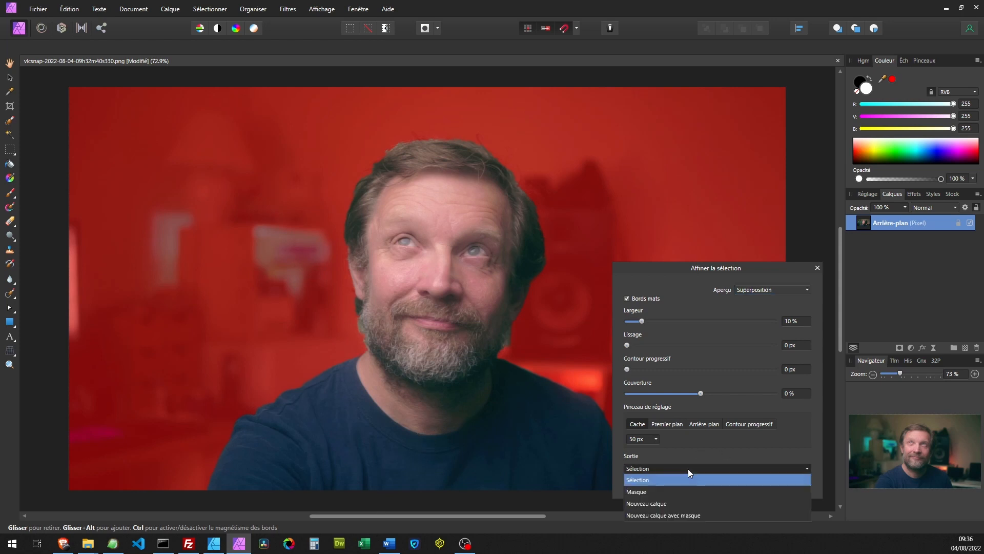
{"action": "left_click", "coordinate": [646, 503]}
{"action": "left_click", "coordinate": [751, 482]}
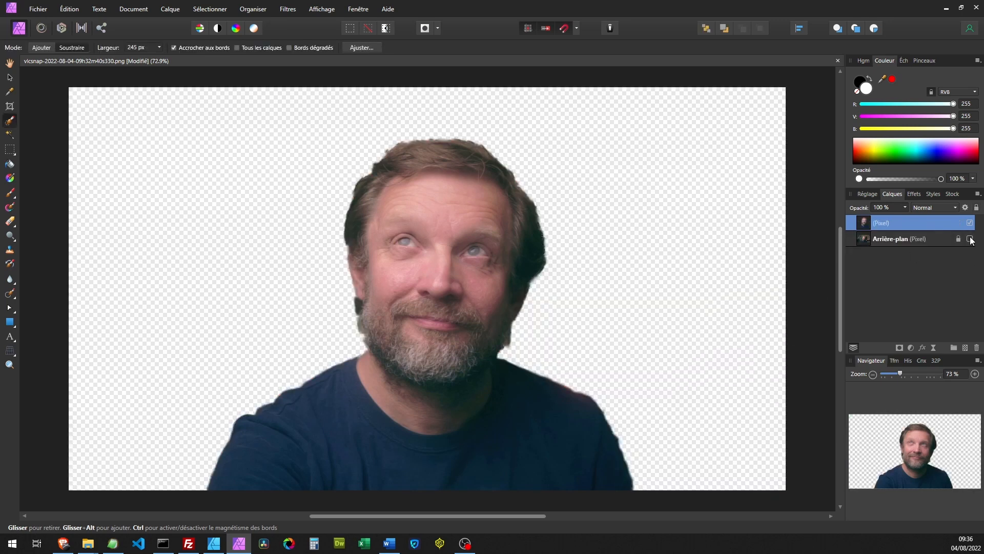
{"action": "left_click", "coordinate": [970, 239]}
Add a live Vignette filter above Arrière-plan with exposure -1,391, hardness 39 %, scale 89 % and shape 80 %.
{"action": "left_click", "coordinate": [890, 238]}
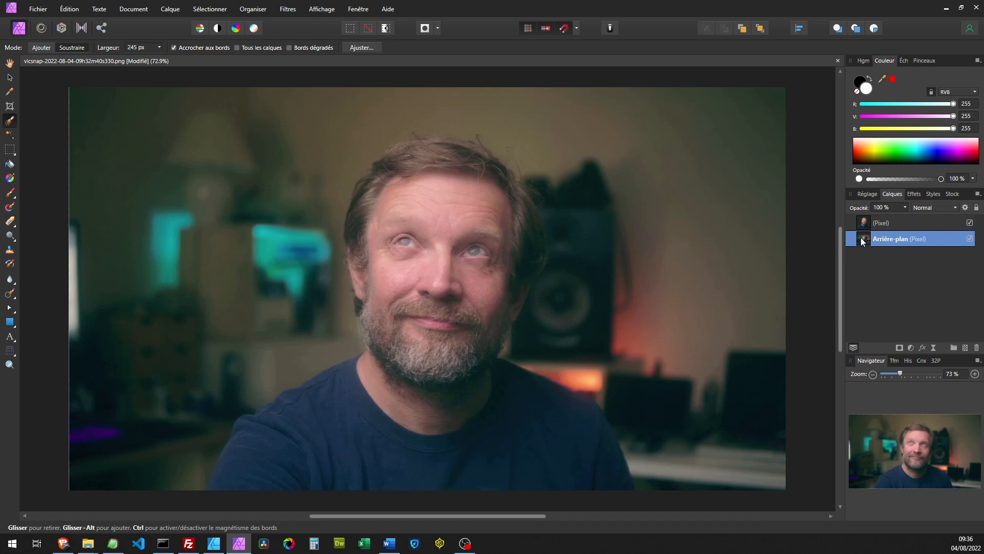
{"action": "left_click", "coordinate": [934, 348]}
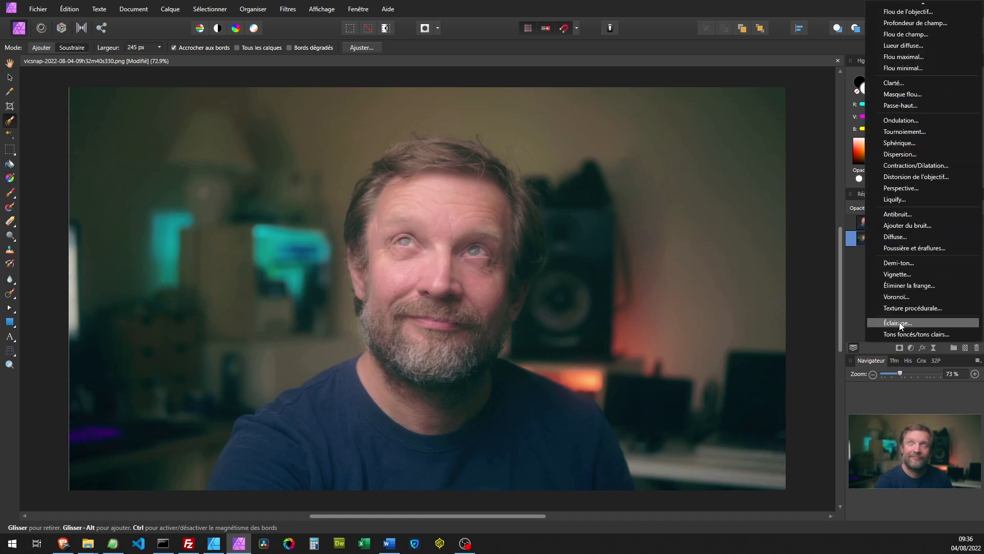
{"action": "left_click", "coordinate": [901, 275]}
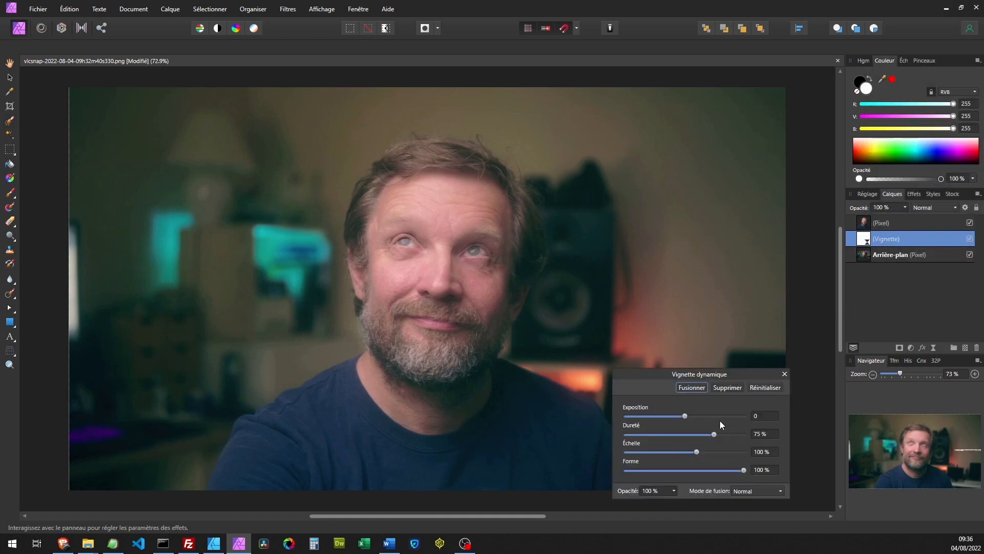
{"action": "left_click_drag", "start_coordinate": [685, 416], "coordinate": [672, 441]}
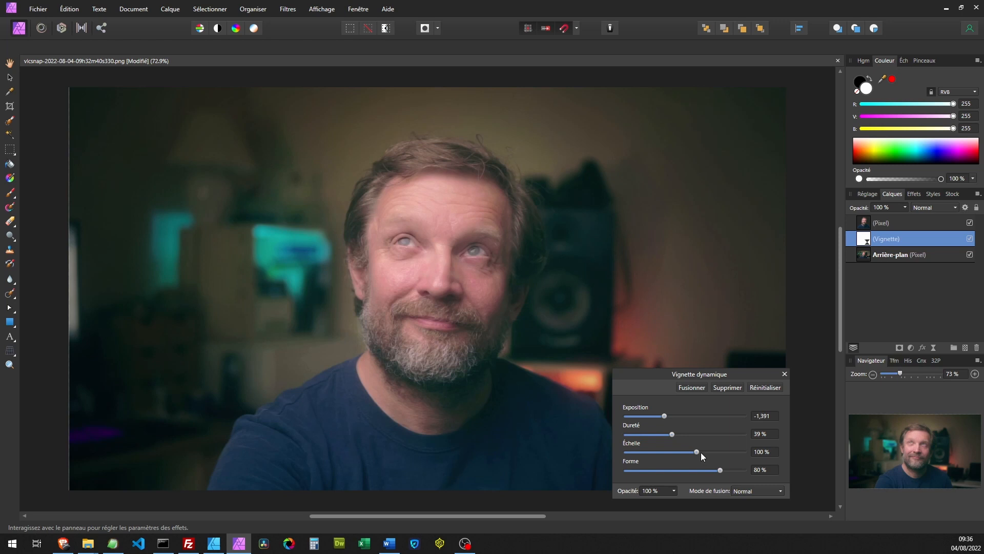
{"action": "left_click_drag", "start_coordinate": [697, 453], "coordinate": [693, 453]}
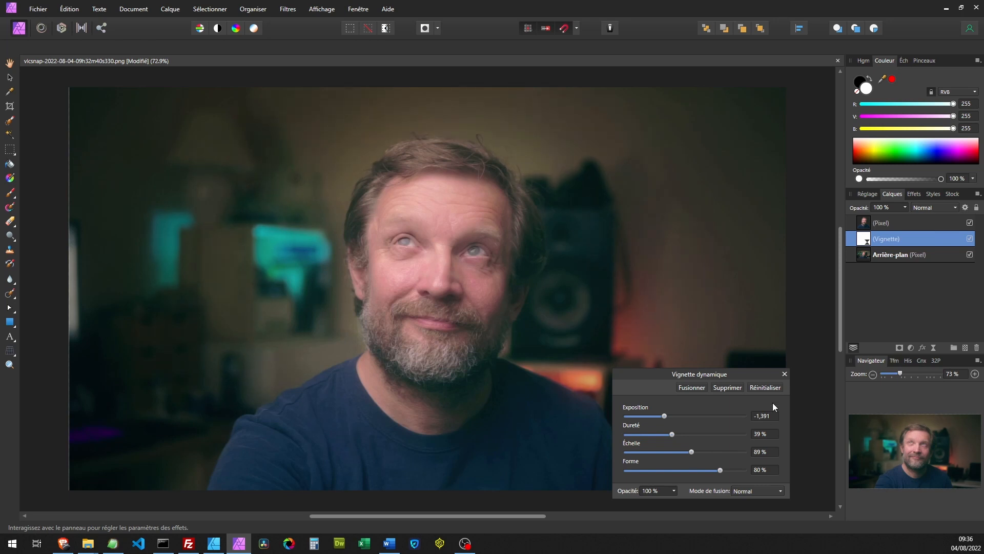
{"action": "left_click", "coordinate": [784, 375]}
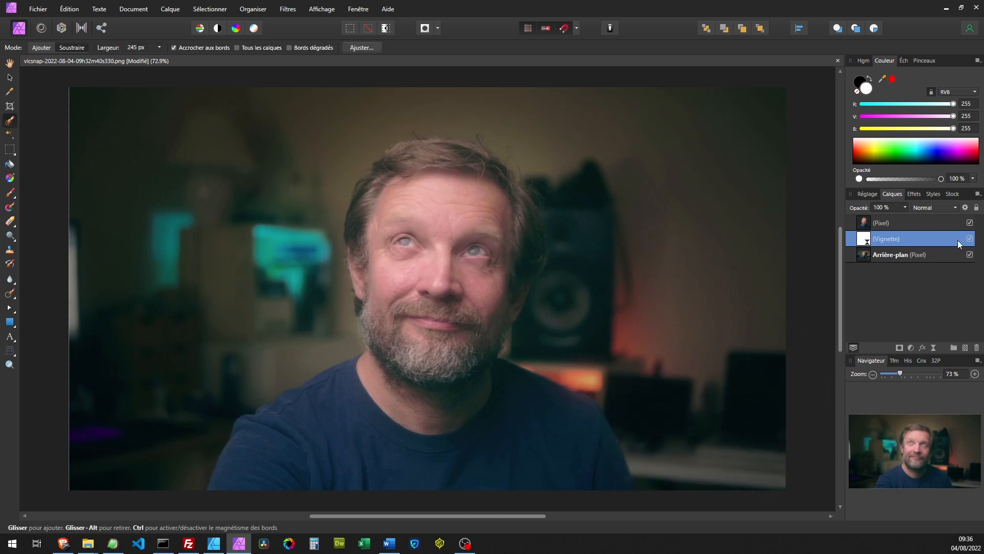
Compare the image with and without the Vignette layer.
{"action": "left_click", "coordinate": [970, 239]}
{"action": "left_click", "coordinate": [970, 239]}
{"action": "left_click", "coordinate": [971, 240]}
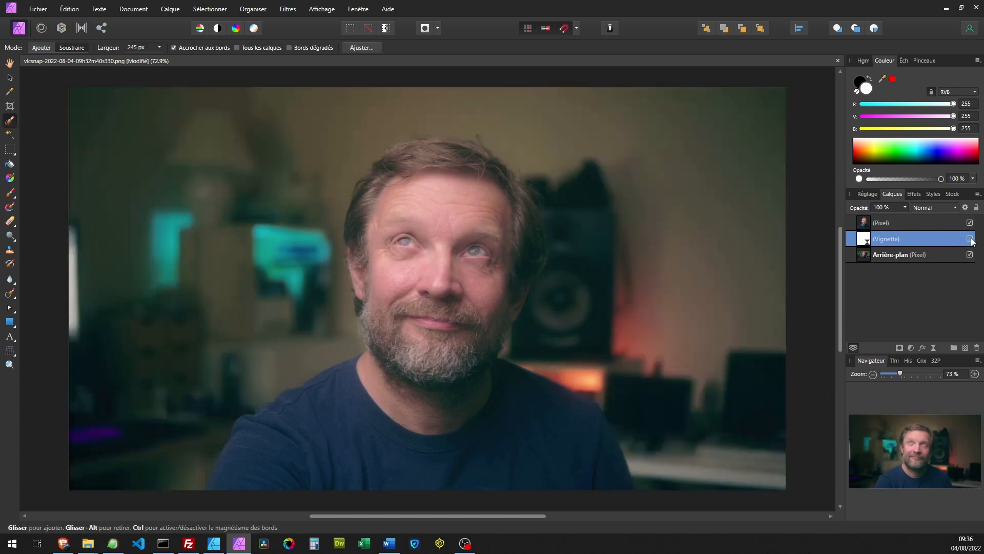
{"action": "left_click", "coordinate": [970, 239]}
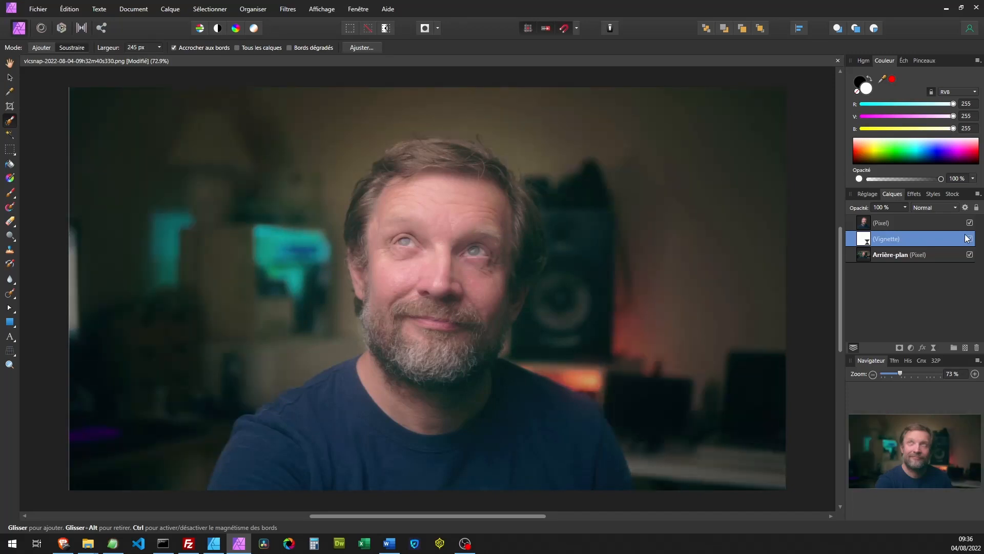
Add a Courbes adjustment above the cut-out Pixel layer with an S-curve through about X 0,272 / Y 0,19 and X 0,722 / Y 0,797.
{"action": "left_click", "coordinate": [863, 219]}
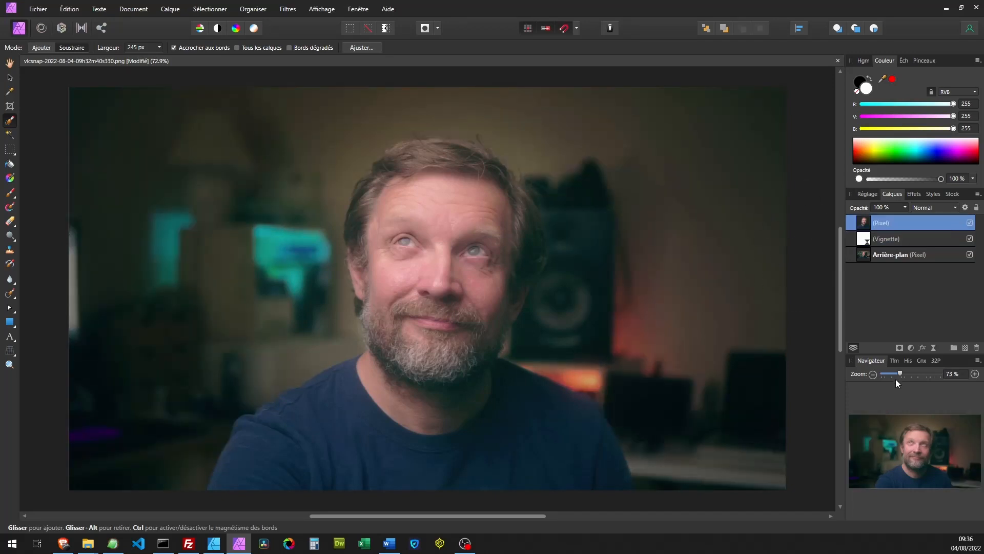
{"action": "left_click", "coordinate": [911, 348]}
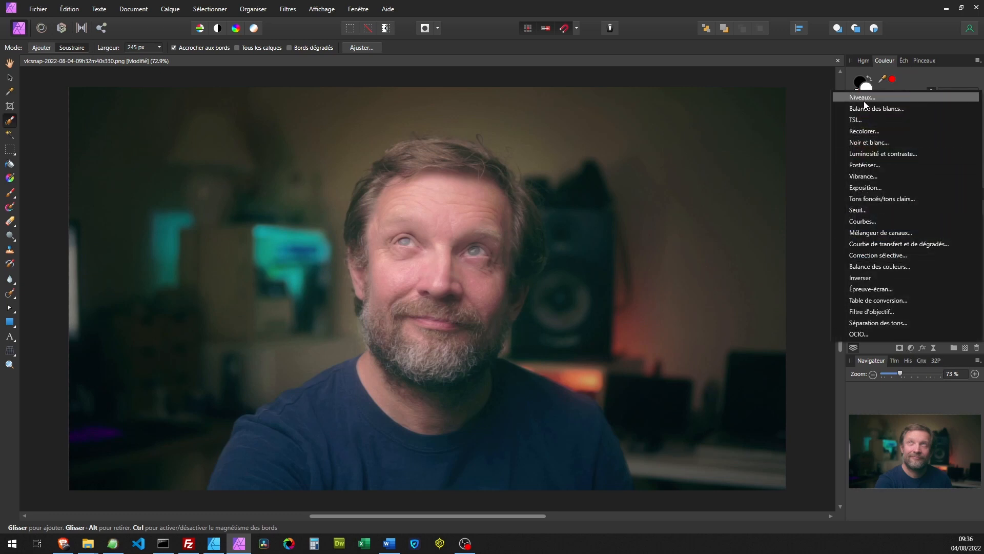
{"action": "left_click", "coordinate": [861, 222]}
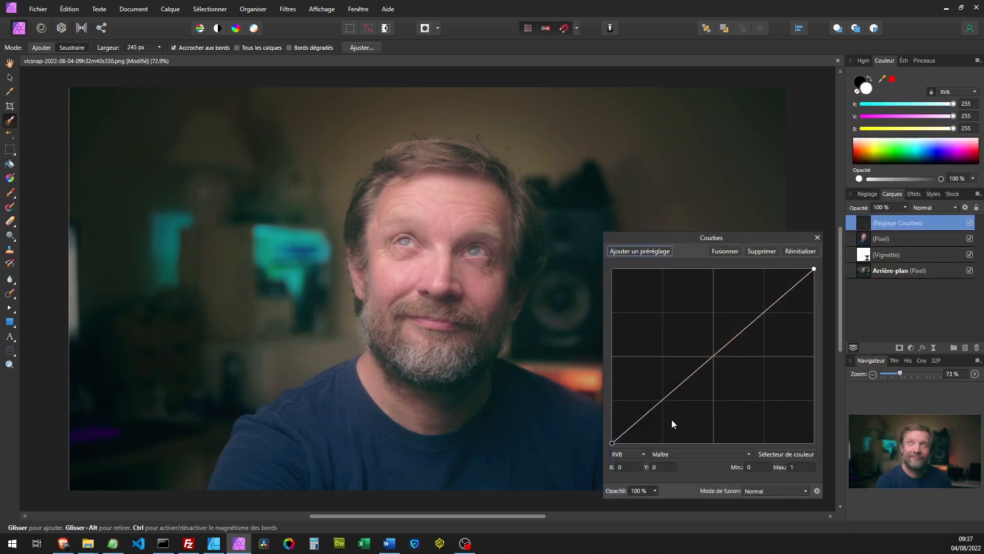
{"action": "left_click_drag", "start_coordinate": [663, 404], "coordinate": [668, 409]}
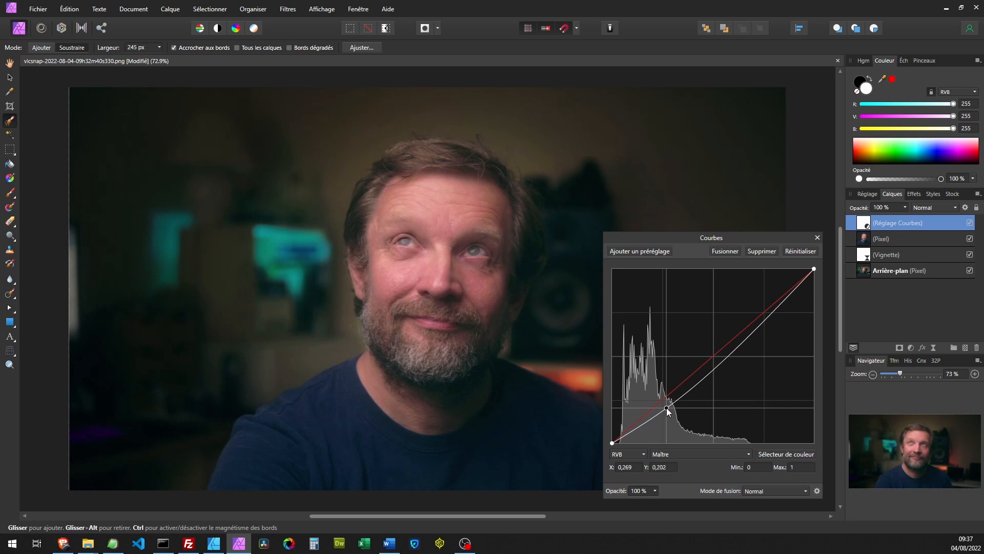
{"action": "left_click_drag", "start_coordinate": [764, 329], "coordinate": [761, 307]}
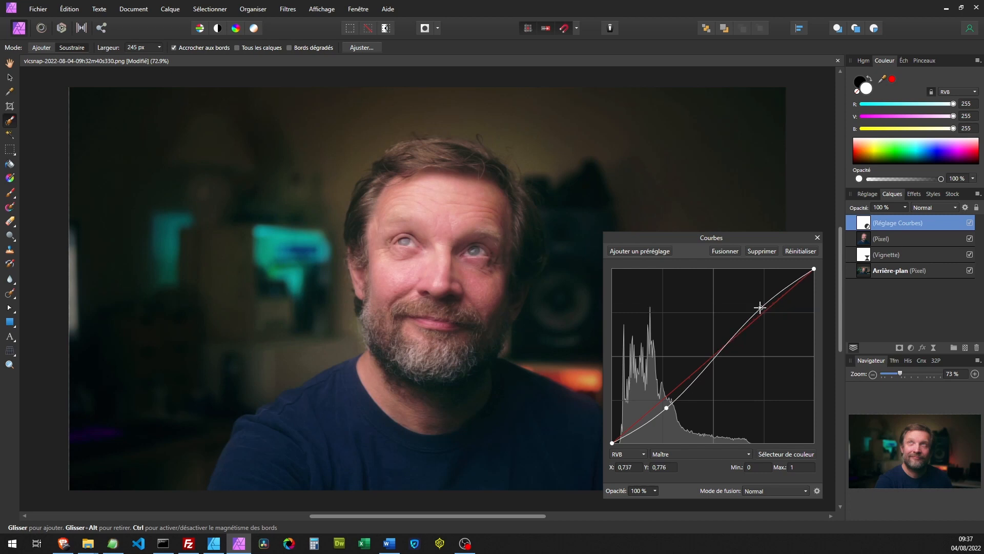
{"action": "left_click_drag", "start_coordinate": [667, 407], "coordinate": [667, 410]}
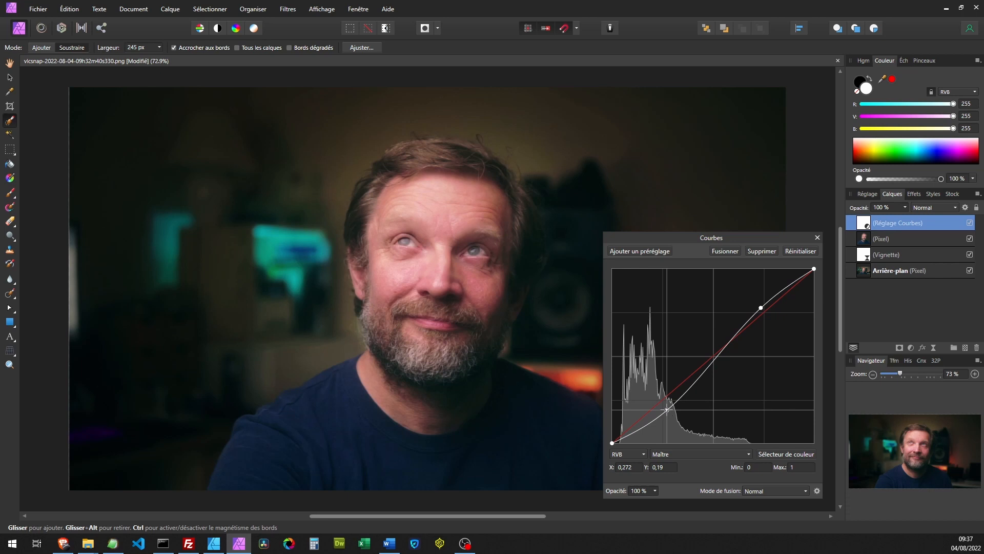
{"action": "left_click_drag", "start_coordinate": [762, 308], "coordinate": [757, 304]}
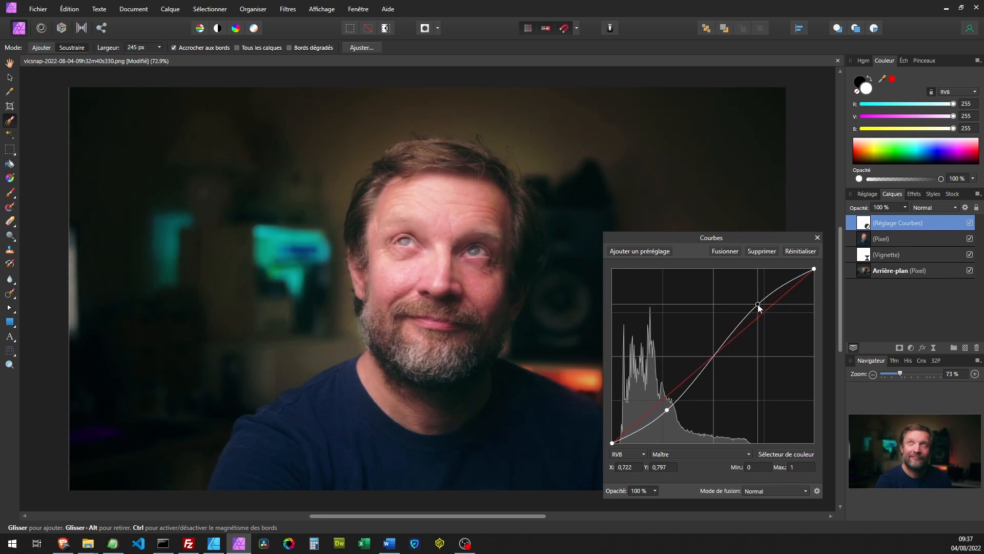
Set the blend mode of the Courbes adjustment to Luminosité and close its settings.
{"action": "left_click", "coordinate": [790, 492]}
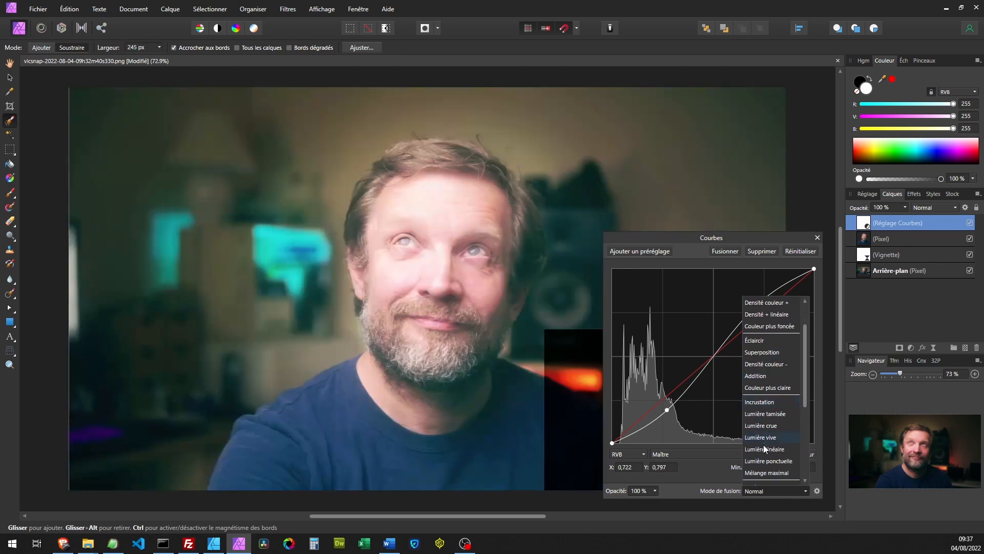
{"action": "scroll", "coordinate": [766, 468], "scroll_direction": "down", "scroll_amount": 2}
{"action": "scroll", "coordinate": [785, 429], "scroll_direction": "down", "scroll_amount": 1}
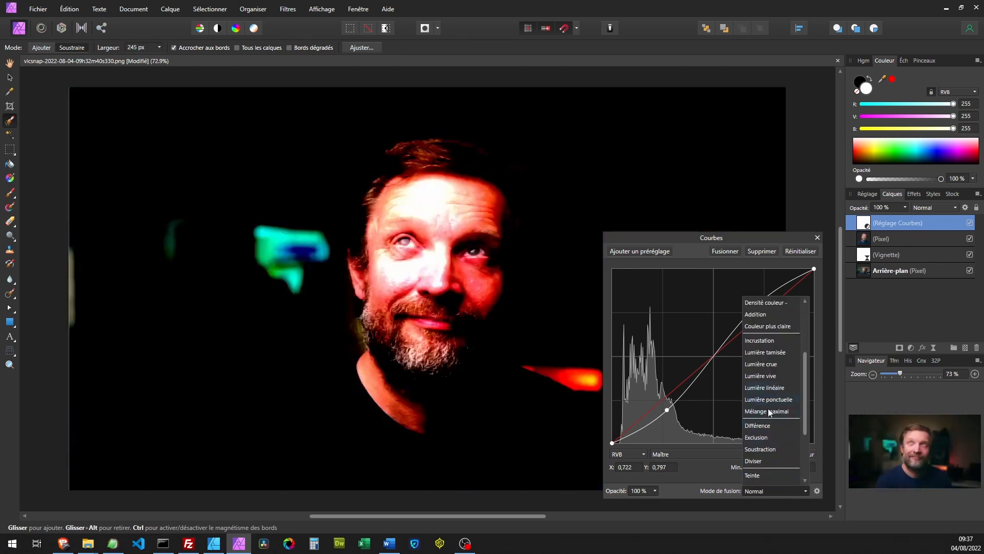
{"action": "scroll", "coordinate": [769, 417], "scroll_direction": "down", "scroll_amount": 1}
{"action": "scroll", "coordinate": [766, 436], "scroll_direction": "down", "scroll_amount": 1}
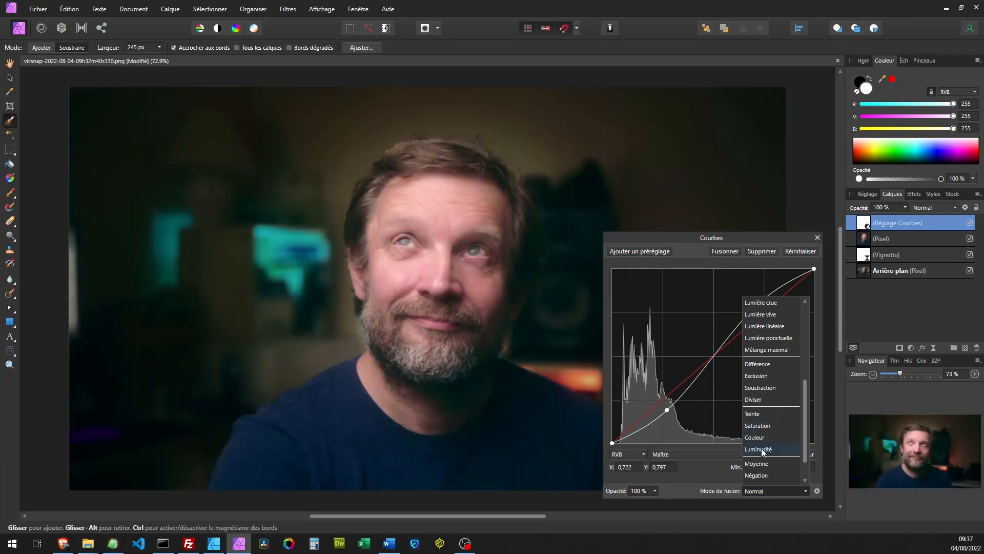
{"action": "left_click", "coordinate": [759, 449]}
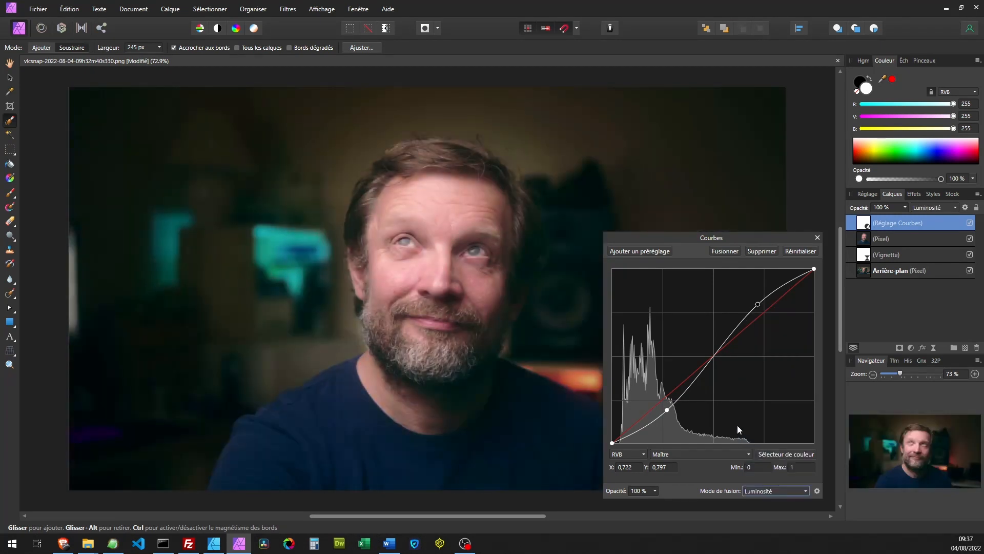
{"action": "left_click", "coordinate": [817, 237]}
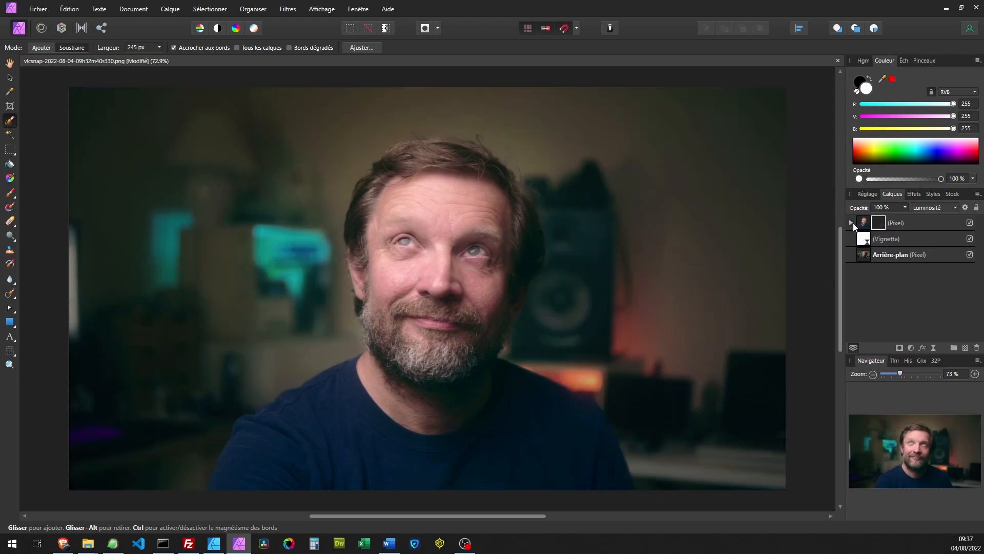
Nest the Courbes adjustment inside the cut-out Pixel layer and compare the man with and without it.
{"action": "left_click_drag", "start_coordinate": [902, 223], "coordinate": [874, 238]}
{"action": "left_click", "coordinate": [969, 239]}
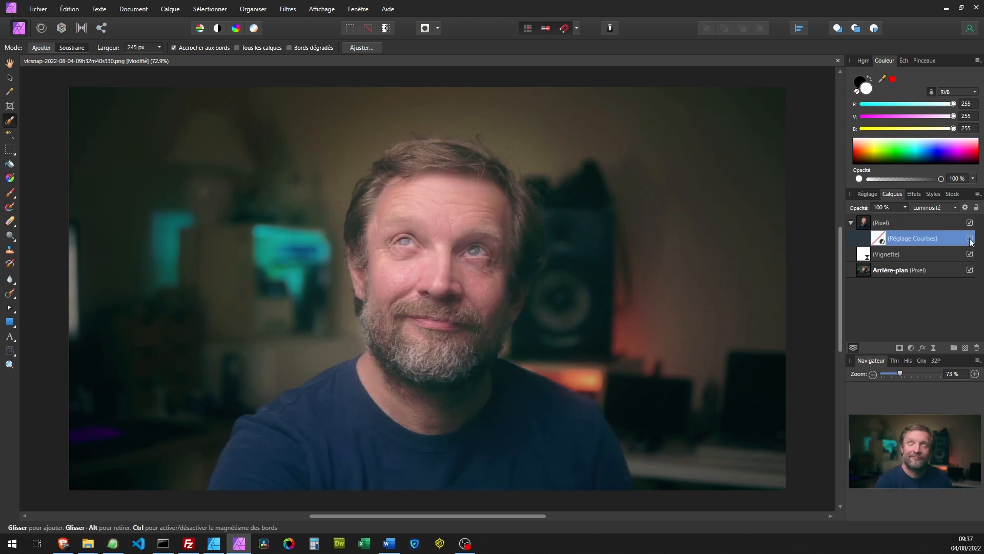
{"action": "left_click", "coordinate": [970, 239]}
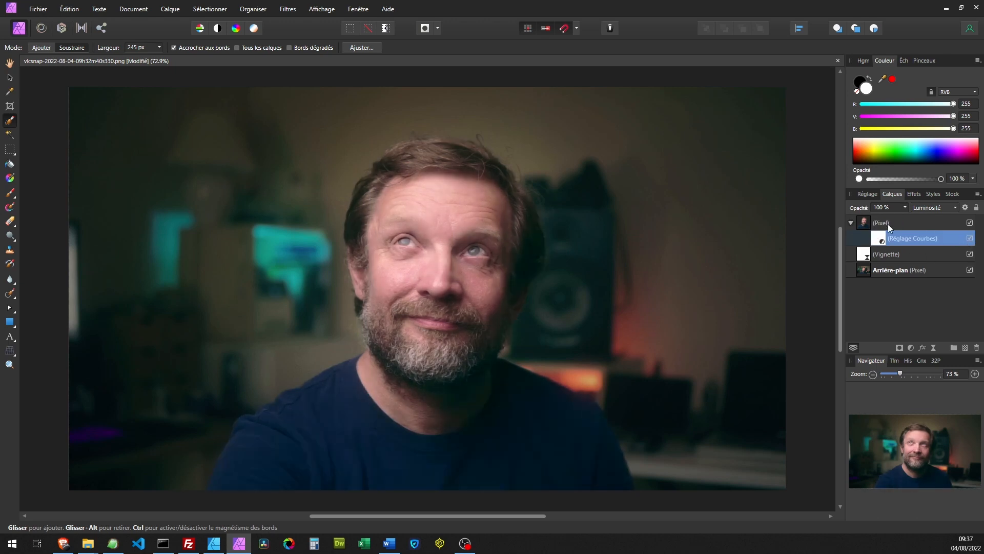
Add a Vibrance adjustment with vibrance of about 10 % and slightly raised saturation, and nest it inside the cut-out Pixel layer.
{"action": "left_click", "coordinate": [862, 225]}
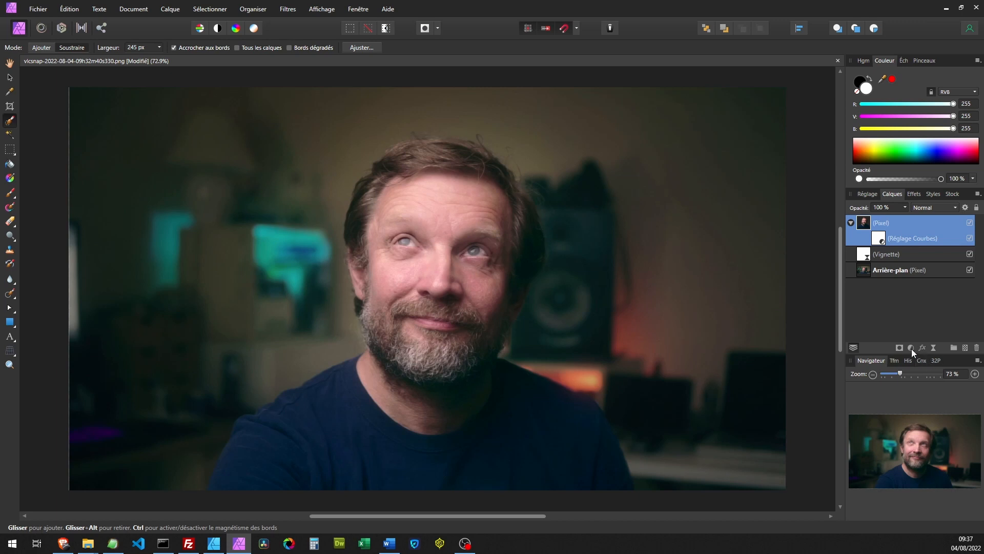
{"action": "left_click", "coordinate": [910, 348]}
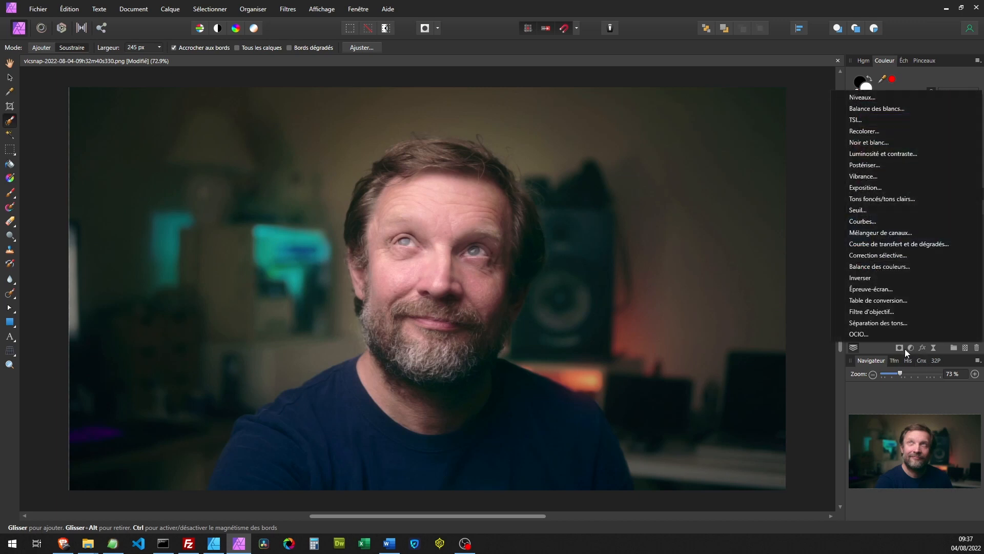
{"action": "left_click", "coordinate": [859, 176]}
{"action": "left_click_drag", "start_coordinate": [698, 448], "coordinate": [702, 470]}
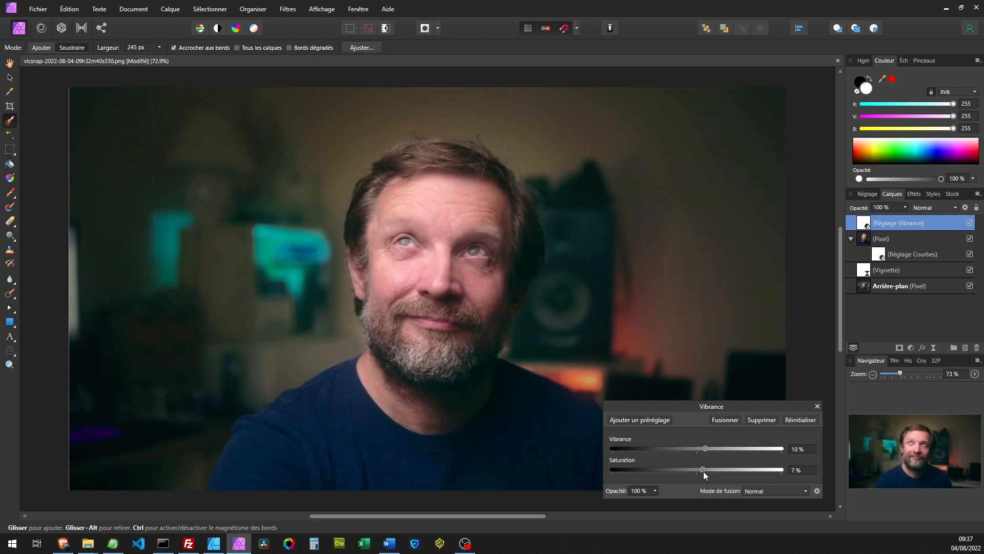
{"action": "left_click", "coordinate": [705, 447]}
{"action": "left_click_drag", "start_coordinate": [705, 468], "coordinate": [714, 467]}
{"action": "left_click", "coordinate": [817, 406]}
{"action": "left_click_drag", "start_coordinate": [867, 226], "coordinate": [873, 243]}
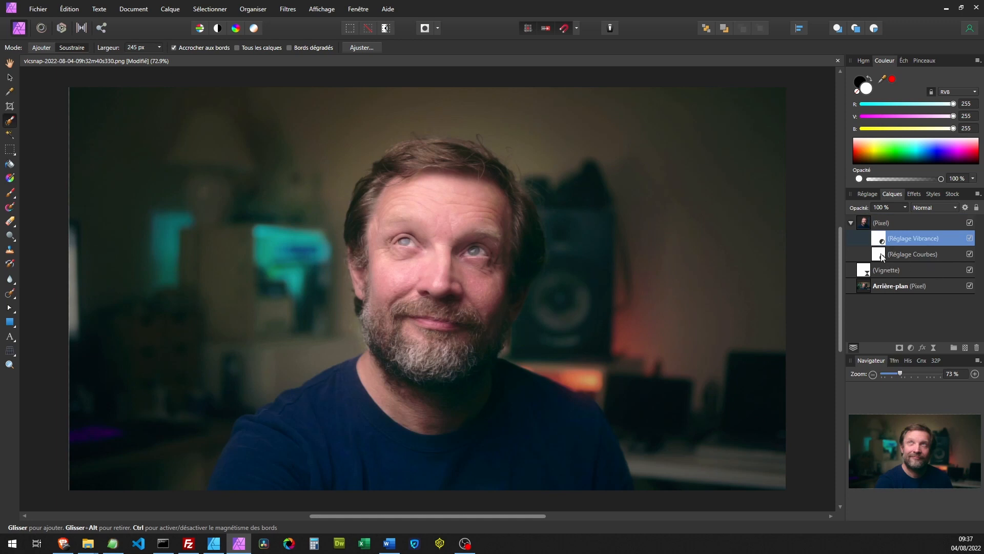
Strengthen the nested Courbes adjustment by moving its shadow point to X 0,28 / Y 0,178 and its highlight point to X 0,752 / Y 0,832.
{"action": "double_click", "coordinate": [879, 254]}
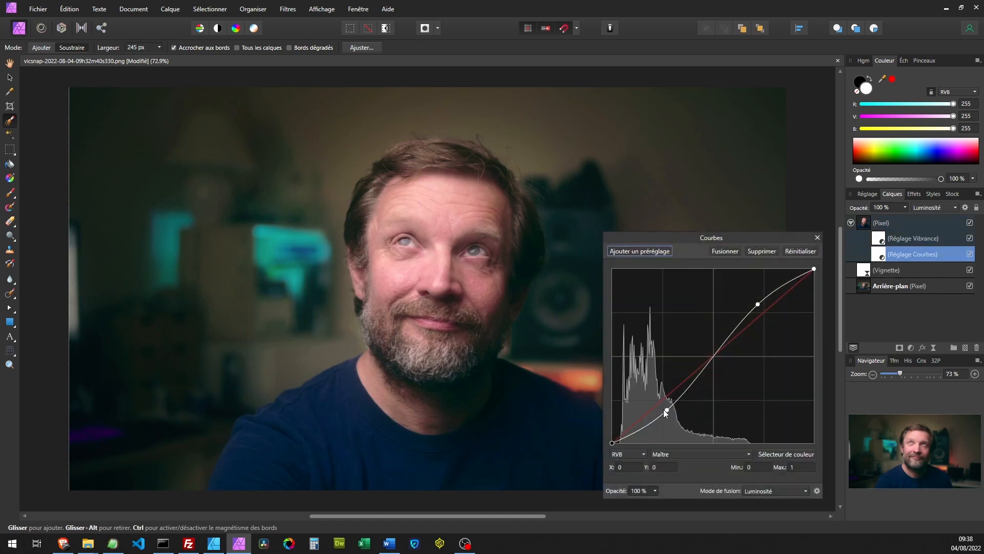
{"action": "left_click_drag", "start_coordinate": [668, 410], "coordinate": [670, 416]}
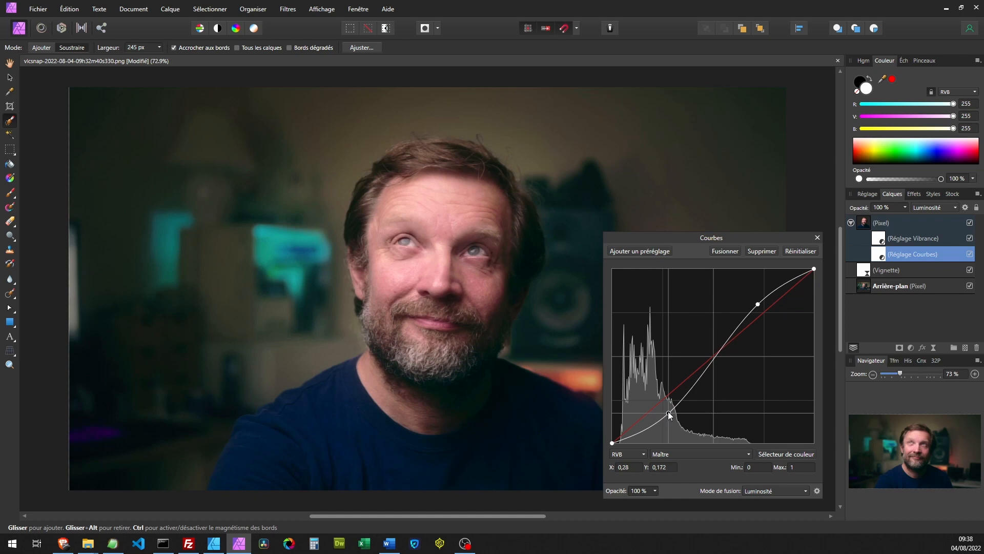
{"action": "left_click_drag", "start_coordinate": [669, 412], "coordinate": [670, 413]}
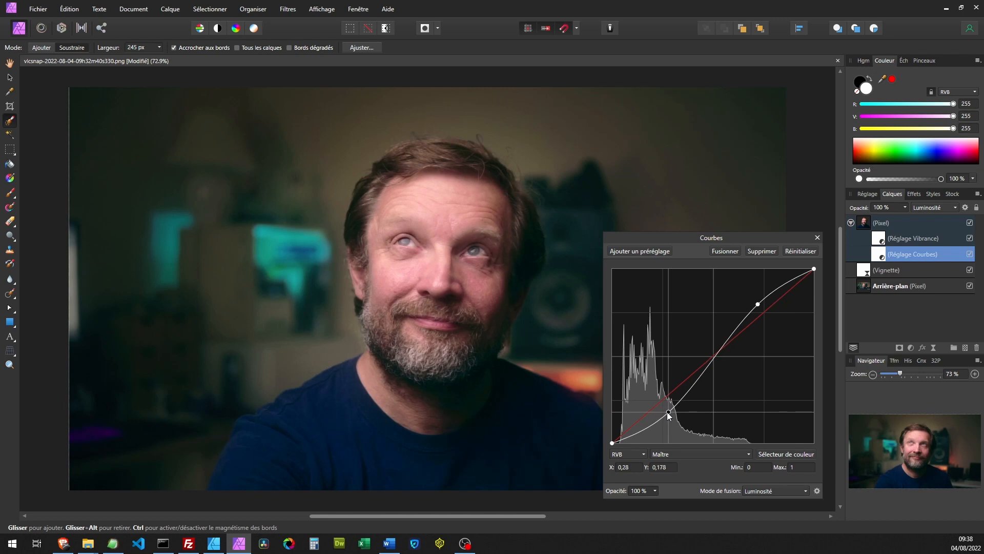
{"action": "mouse_move", "coordinate": [758, 305]}
{"action": "left_mouse_down"}
{"action": "mouse_move", "coordinate": [769, 290]}
{"action": "mouse_move", "coordinate": [764, 298]}
{"action": "left_mouse_up"}
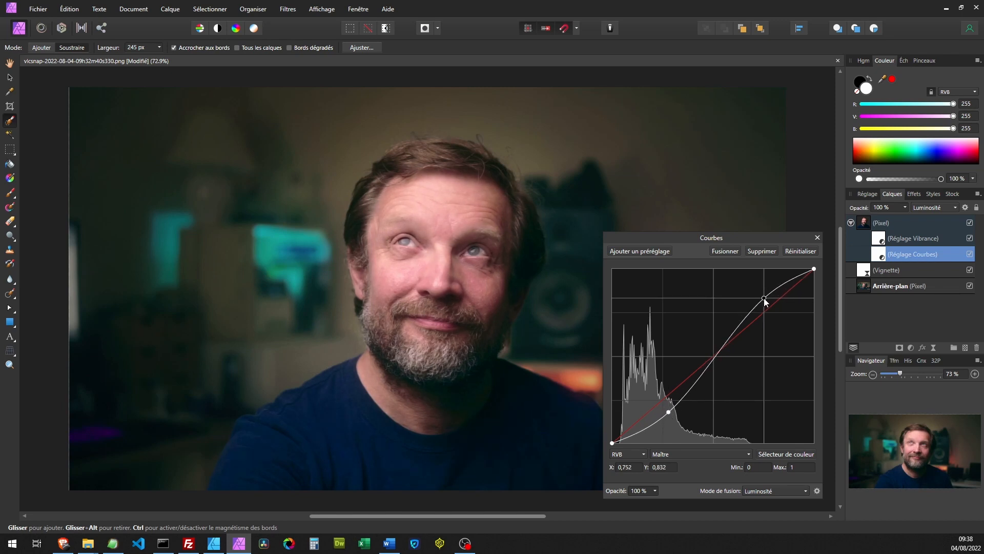
{"action": "left_click", "coordinate": [817, 237]}
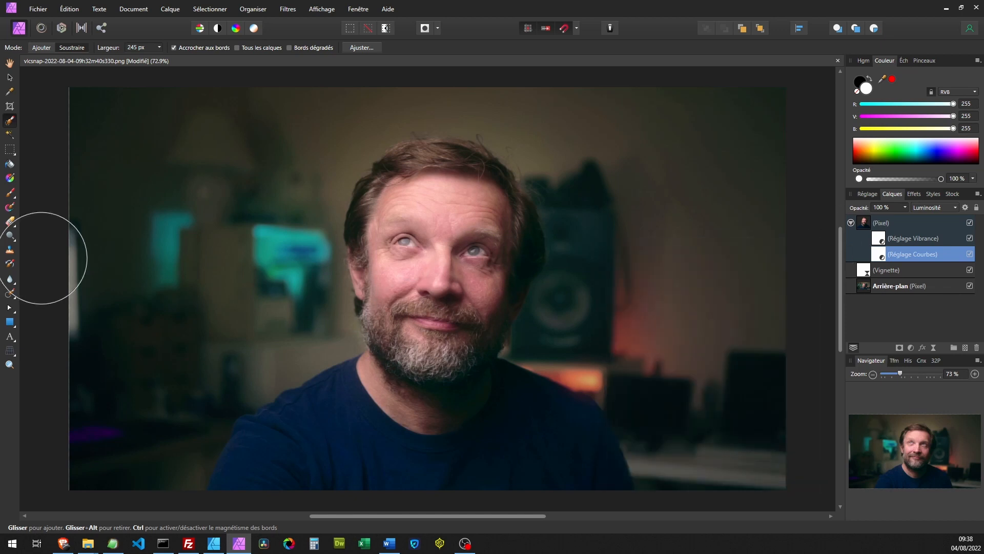
Reduce the selection brush width to 32 px, then switch to the Densité + brush and set its width to 220 px.
{"action": "left_click", "coordinate": [159, 47]}
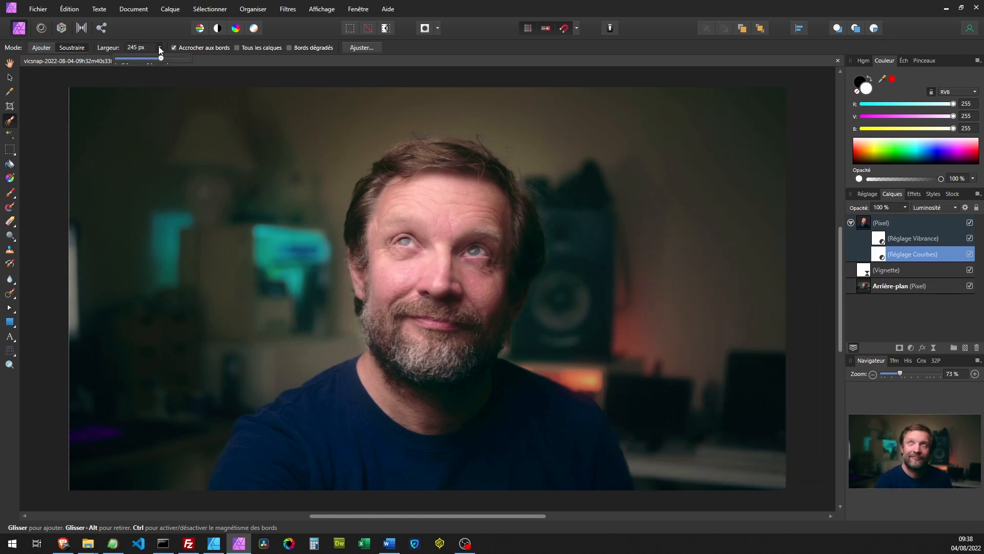
{"action": "left_click_drag", "start_coordinate": [139, 62], "coordinate": [132, 61]}
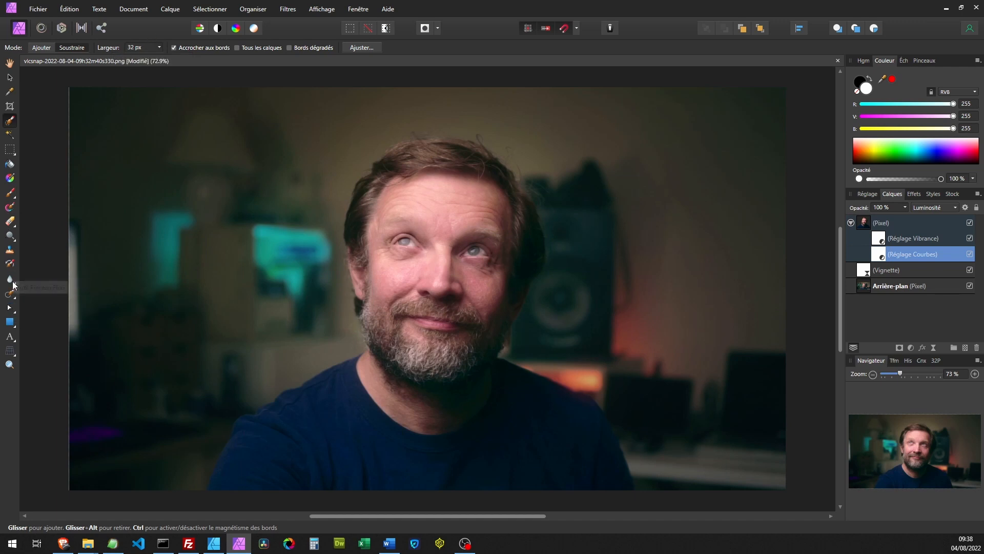
{"action": "left_click", "coordinate": [15, 285]}
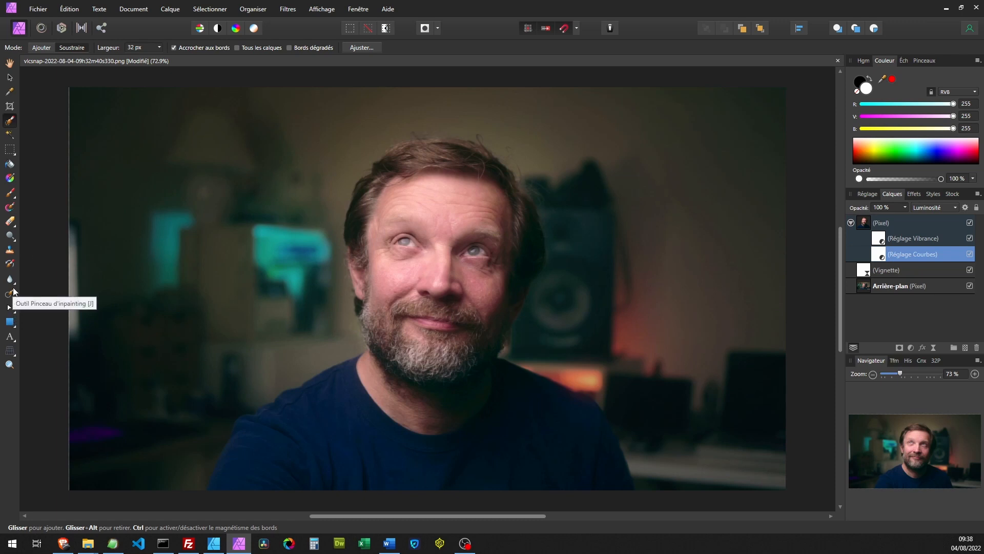
{"action": "left_click", "coordinate": [13, 240]}
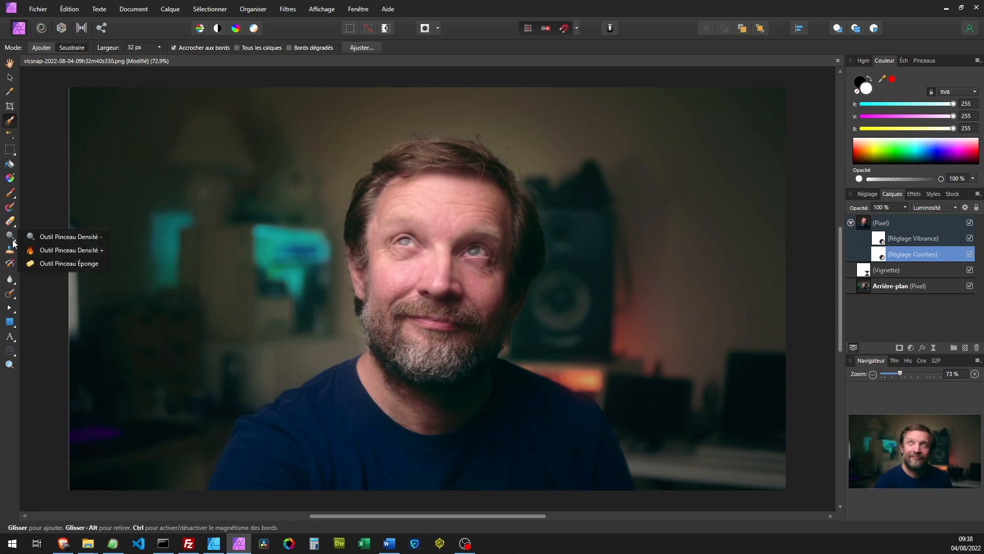
{"action": "left_click", "coordinate": [53, 249]}
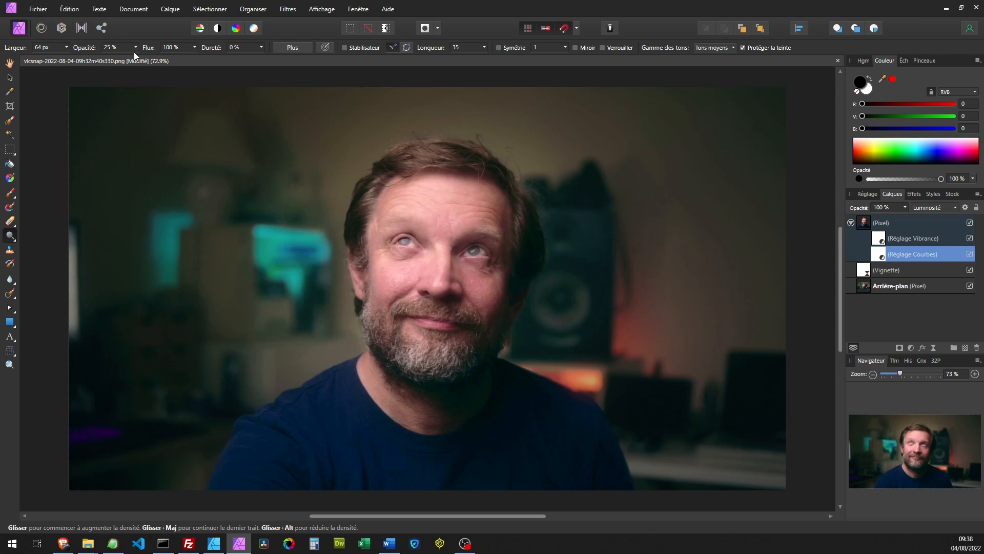
{"action": "left_click", "coordinate": [66, 48]}
{"action": "left_click_drag", "start_coordinate": [72, 60], "coordinate": [82, 60]}
Try the Densité + brush over both eyes on the cut-out Pixel layer, undo the strokes and return to the Move tool.
{"action": "mouse_move", "coordinate": [398, 244]}
{"action": "left_mouse_down"}
{"action": "mouse_move", "coordinate": [413, 249]}
{"action": "mouse_move", "coordinate": [395, 256]}
{"action": "mouse_move", "coordinate": [416, 251]}
{"action": "mouse_move", "coordinate": [418, 239]}
{"action": "left_mouse_up"}
{"action": "left_click", "coordinate": [873, 224]}
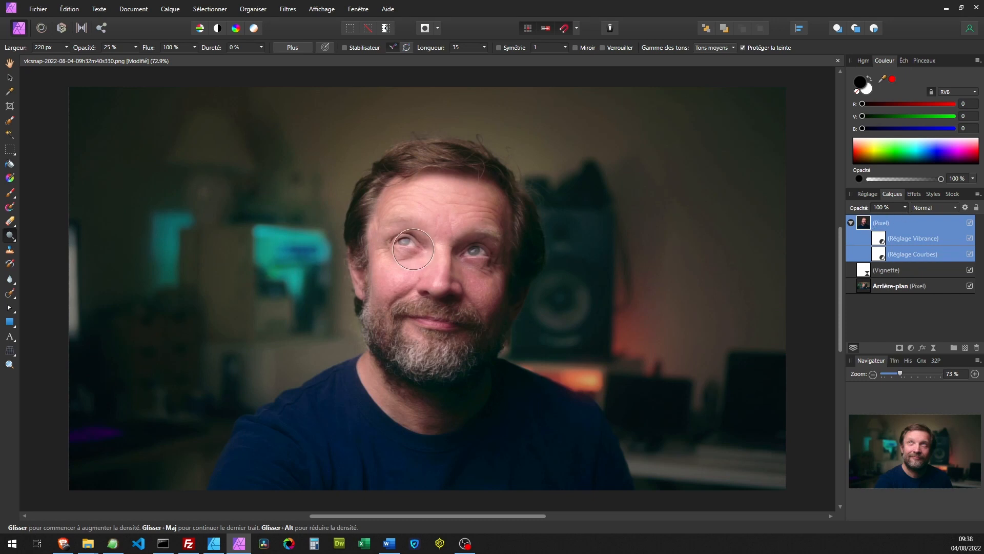
{"action": "mouse_move", "coordinate": [409, 247]}
{"action": "left_mouse_down"}
{"action": "mouse_move", "coordinate": [394, 256]}
{"action": "mouse_move", "coordinate": [407, 257]}
{"action": "mouse_move", "coordinate": [405, 238]}
{"action": "mouse_move", "coordinate": [397, 254]}
{"action": "mouse_move", "coordinate": [406, 248]}
{"action": "left_mouse_up"}
{"action": "mouse_move", "coordinate": [491, 257]}
{"action": "left_mouse_down"}
{"action": "mouse_move", "coordinate": [485, 242]}
{"action": "mouse_move", "coordinate": [470, 248]}
{"action": "mouse_move", "coordinate": [492, 241]}
{"action": "mouse_move", "coordinate": [485, 261]}
{"action": "mouse_move", "coordinate": [476, 251]}
{"action": "left_mouse_up"}
{"action": "key", "text": "ctrl+z"}
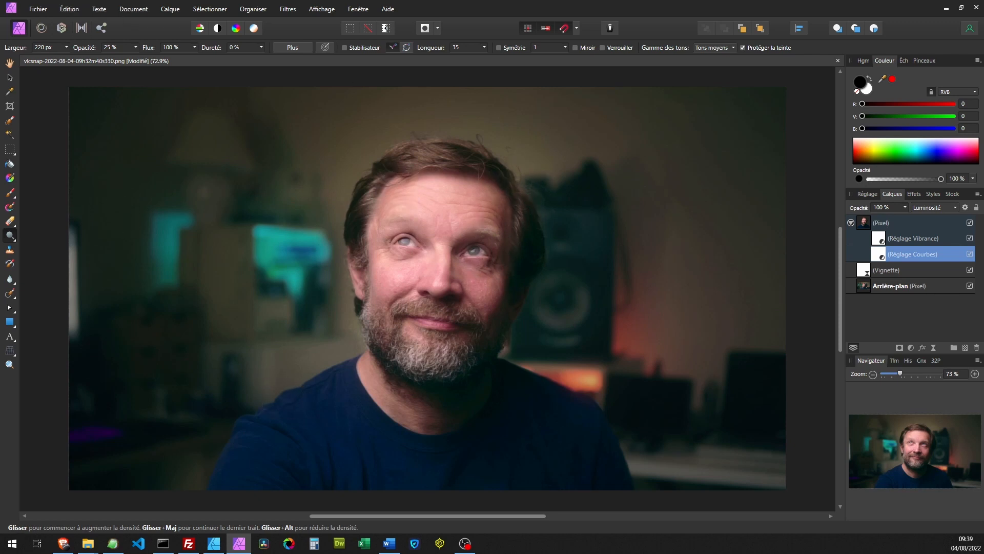
{"action": "left_click", "coordinate": [10, 77]}
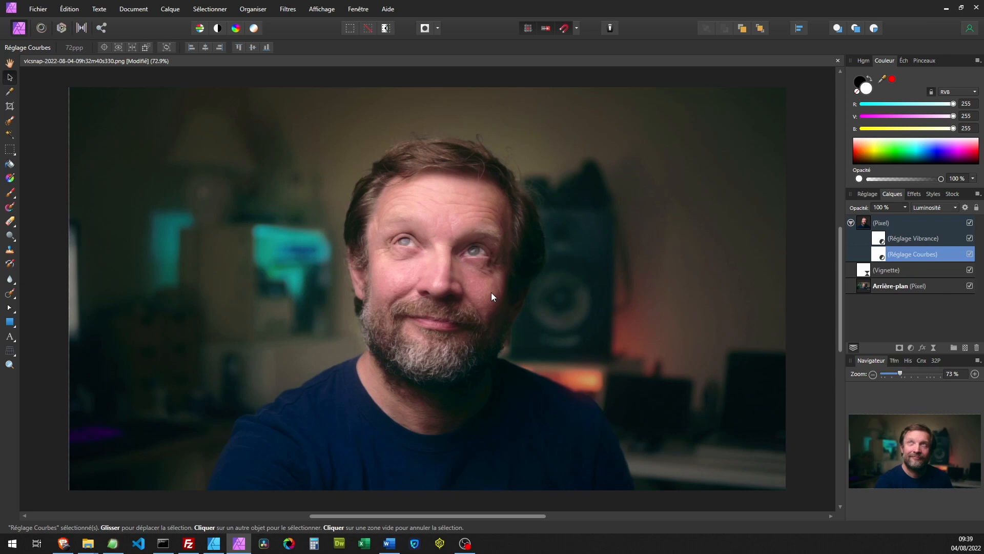
{"action": "left_click", "coordinate": [35, 11]}
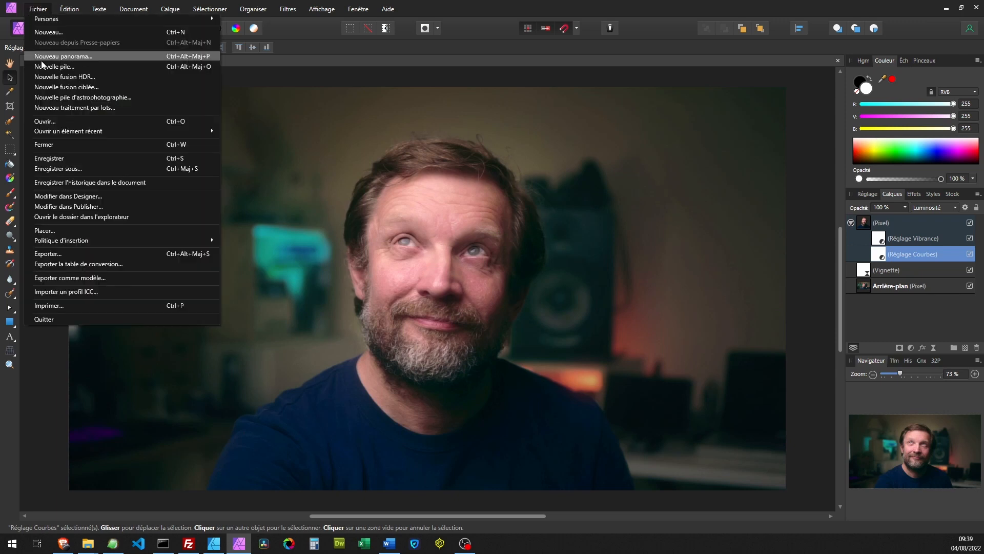
{"action": "left_click", "coordinate": [55, 232]}
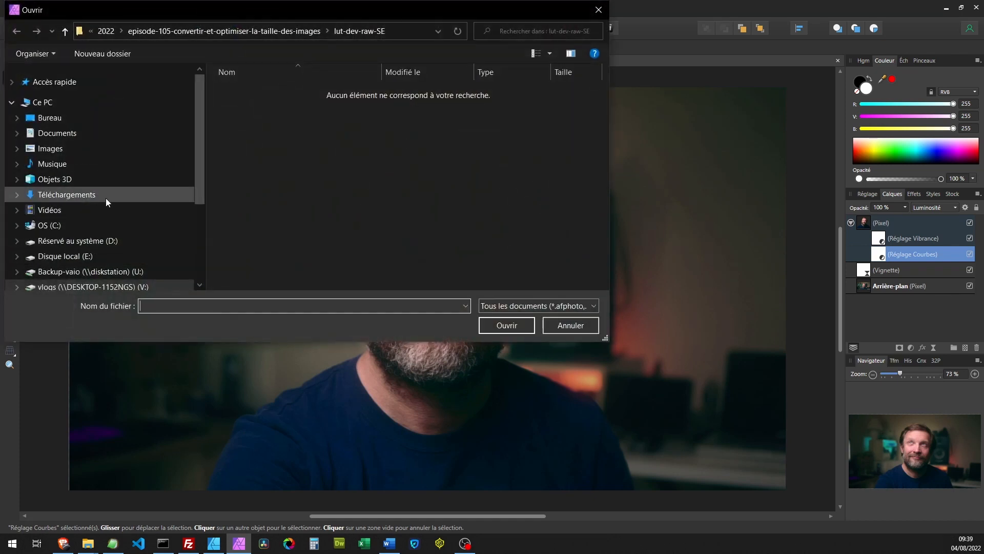
{"action": "scroll", "coordinate": [57, 180], "scroll_direction": "down", "scroll_amount": 3}
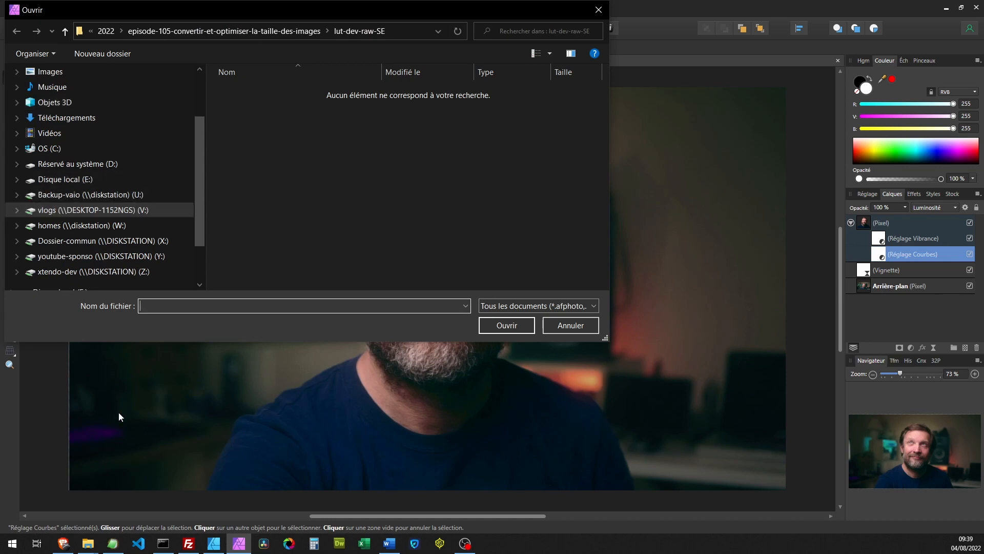
{"action": "left_click", "coordinate": [572, 325]}
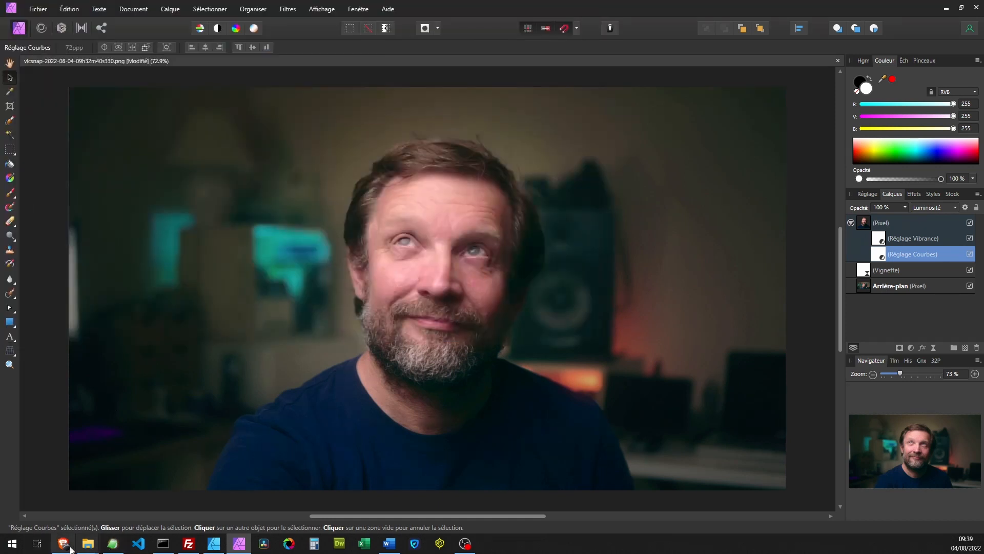
Switch to File Explorer, open the photos-tuto folder of episode 105, and place its window so the Affinity Photo canvas shows beside it.
{"action": "mouse_move", "coordinate": [88, 546]}
{"action": "left_click", "coordinate": [66, 510]}
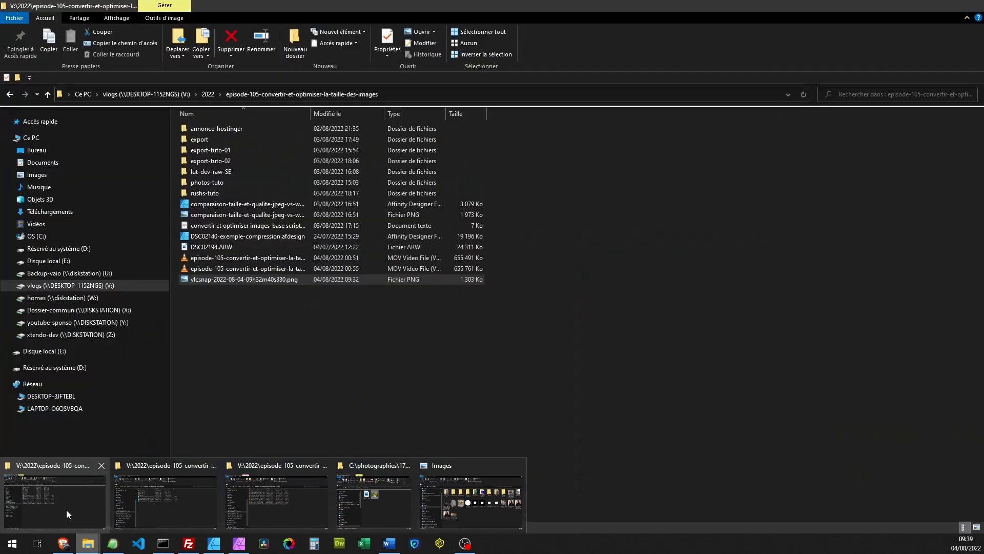
{"action": "double_click", "coordinate": [196, 182]}
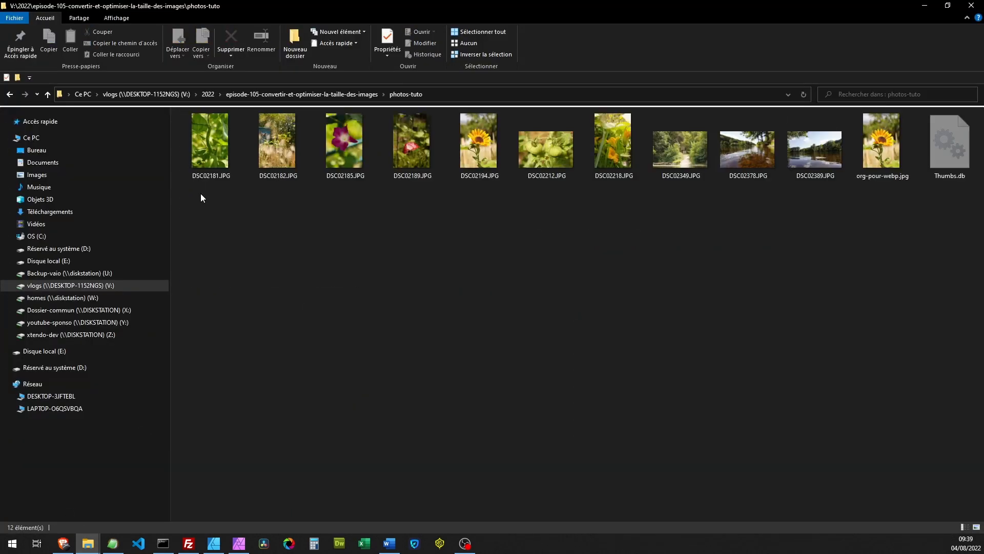
{"action": "left_click", "coordinate": [947, 5]}
{"action": "left_click_drag", "start_coordinate": [469, 36], "coordinate": [825, 34]}
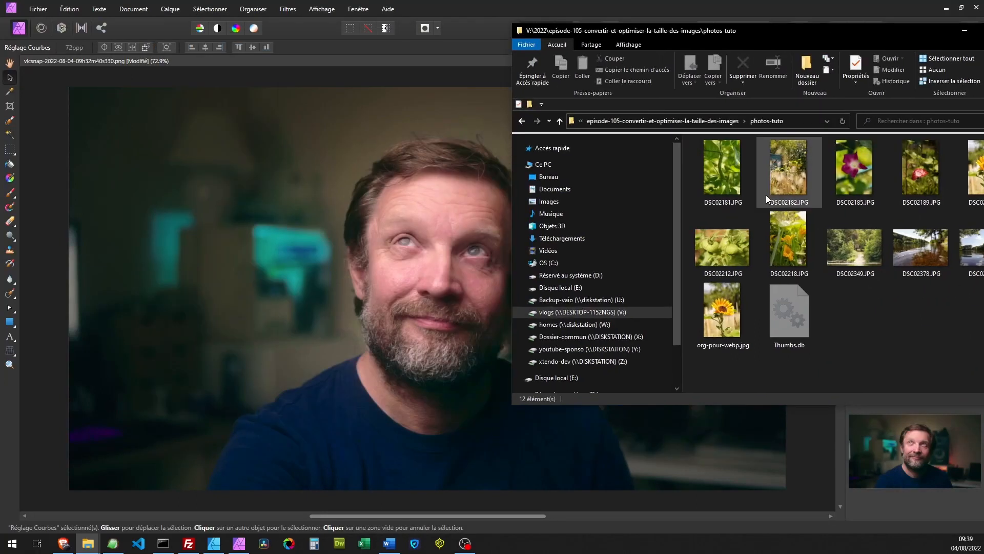
Place the sunflower photo DSC02194.JPG from the folder into the thumbnail document as a new image layer.
{"action": "left_click", "coordinate": [723, 326]}
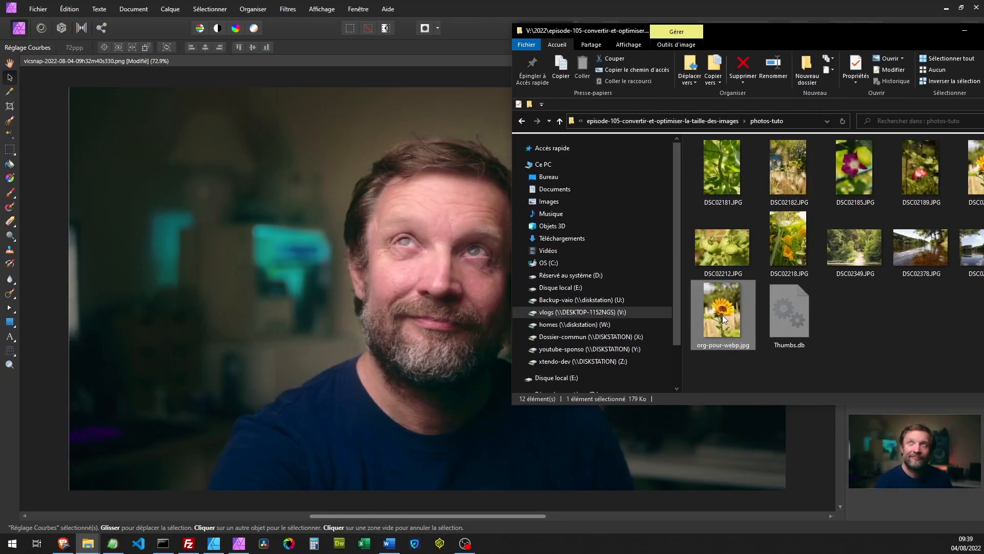
{"action": "left_click_drag", "start_coordinate": [852, 31], "coordinate": [769, 68]}
{"action": "left_click_drag", "start_coordinate": [910, 208], "coordinate": [213, 248]}
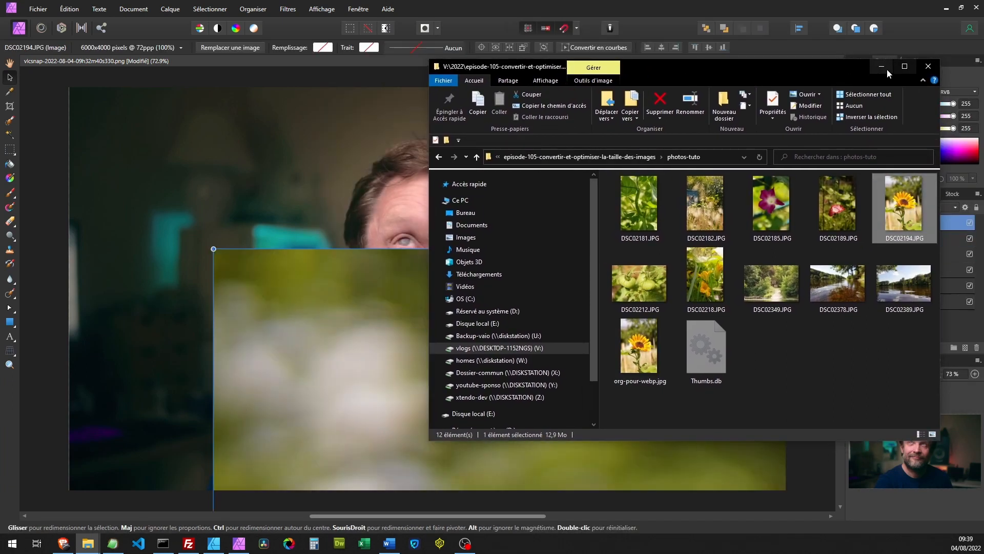
Scale the placed sunflower photo down to about 990 × 660 px and position it over the thumbnail.
{"action": "scroll", "coordinate": [500, 309], "scroll_direction": "down", "scroll_amount": 4}
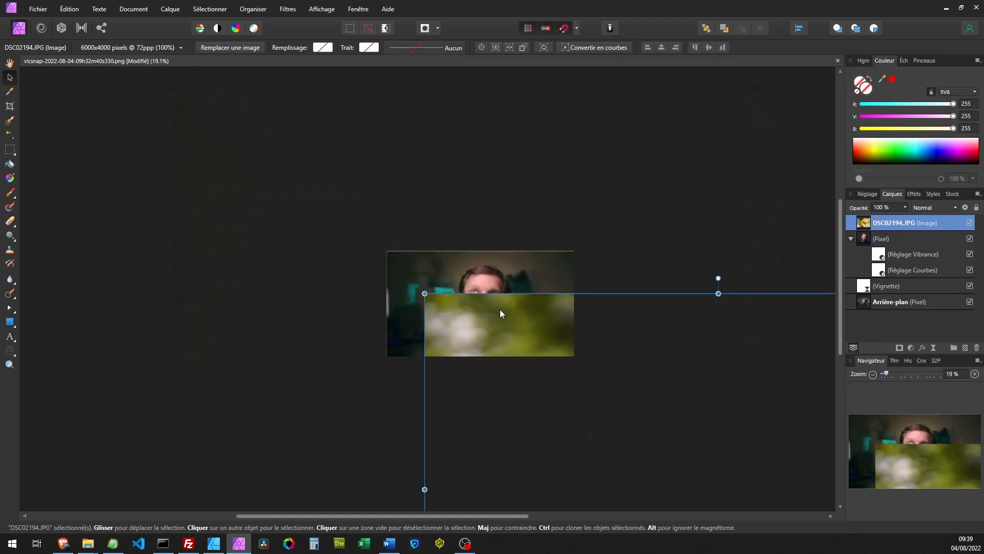
{"action": "left_click_drag", "start_coordinate": [500, 336], "coordinate": [255, 176]}
{"action": "left_click_drag", "start_coordinate": [185, 141], "coordinate": [551, 444]}
{"action": "left_click_drag", "start_coordinate": [623, 431], "coordinate": [377, 211]}
{"action": "left_click_drag", "start_coordinate": [332, 182], "coordinate": [437, 237]}
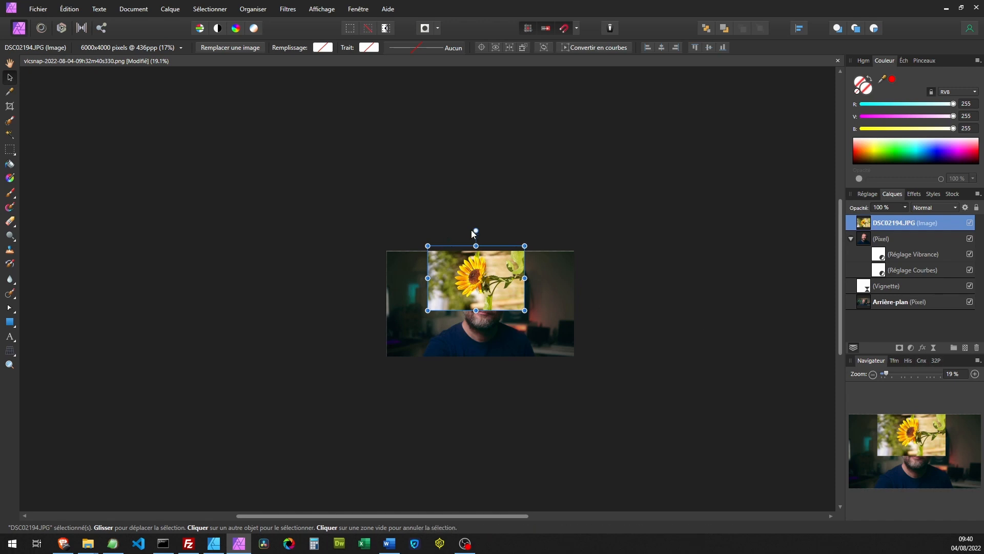
Try rotating the sunflower photo freehand and with a rotation value of 90°, moving it to the presenter's left-hand side of the picture.
{"action": "left_click_drag", "start_coordinate": [476, 230], "coordinate": [544, 257]}
{"action": "left_click_drag", "start_coordinate": [471, 290], "coordinate": [436, 320]}
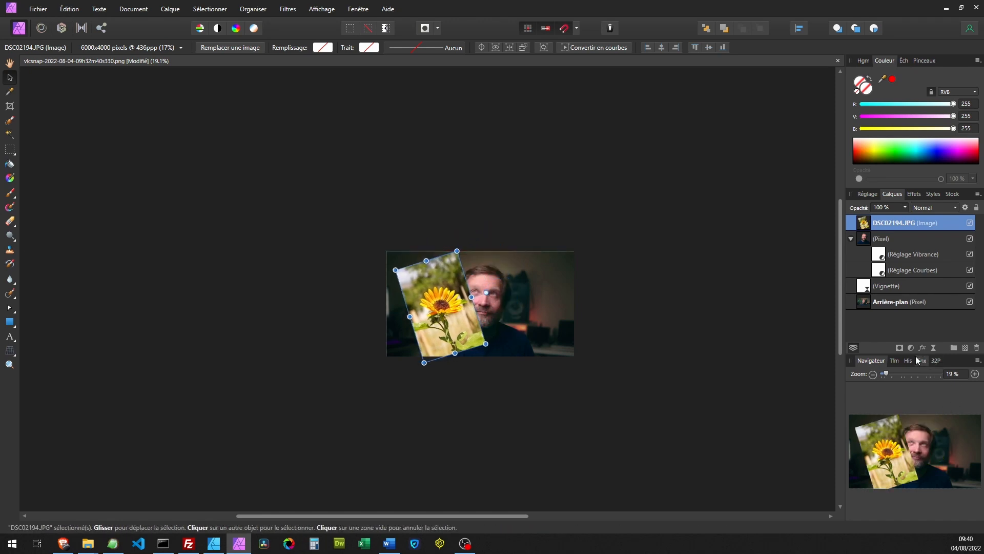
{"action": "left_click", "coordinate": [895, 361]}
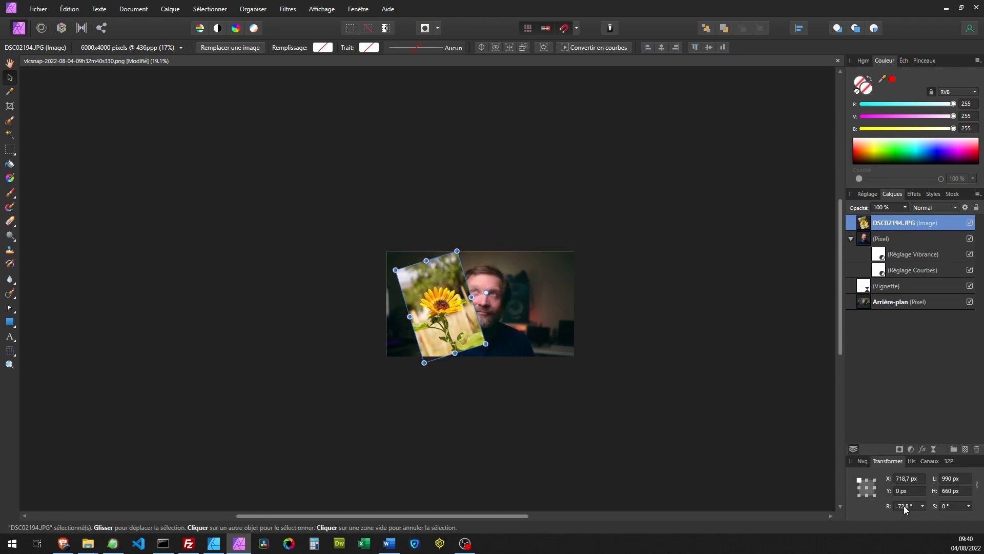
{"action": "left_click", "coordinate": [922, 506]}
{"action": "type", "text": "90"}
{"action": "key", "text": "Tab"}
{"action": "left_click_drag", "start_coordinate": [522, 220], "coordinate": [481, 328]}
Set the sunflower photo's rotation to -90°, move it beside the presenter's face and shrink it to about 689 × 459 px.
{"action": "left_click", "coordinate": [910, 507]}
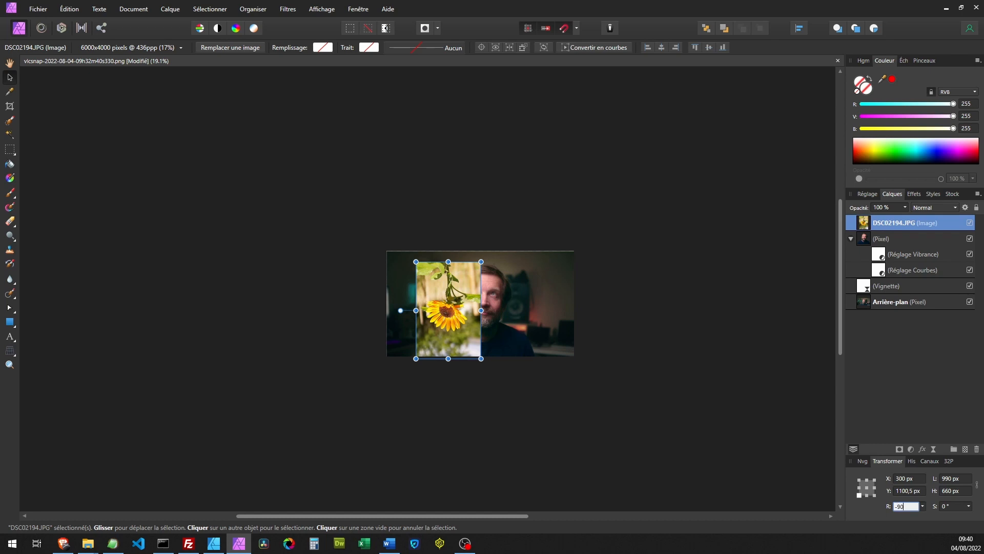
{"action": "type", "text": "-90"}
{"action": "key", "text": "Tab"}
{"action": "left_click_drag", "start_coordinate": [389, 430], "coordinate": [447, 321]}
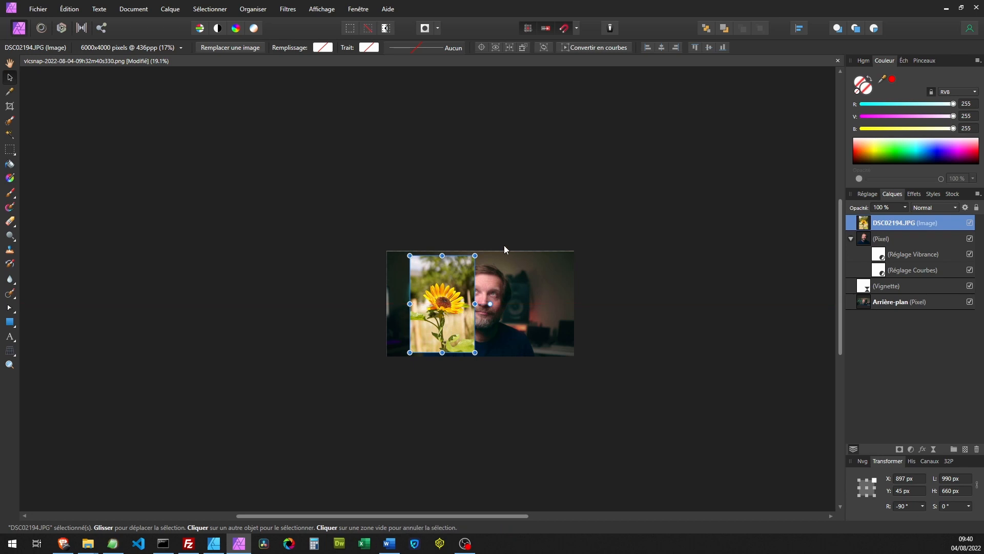
{"action": "left_click_drag", "start_coordinate": [475, 255], "coordinate": [418, 270]}
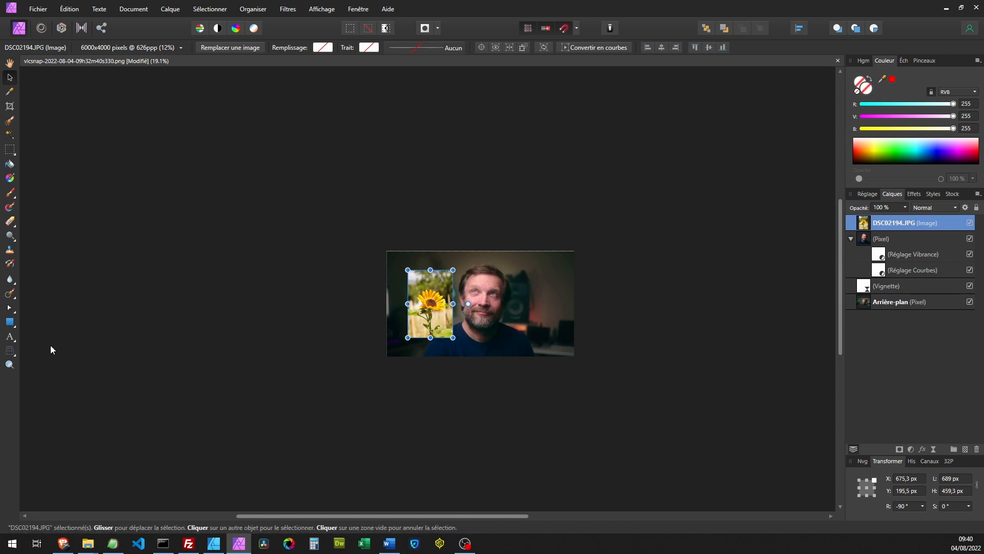
Try a single-plane Perspective in Destination mode on the sunflower photo, widening its upper edge and narrowing its lower edge, with the grid shown.
{"action": "left_click", "coordinate": [11, 351]}
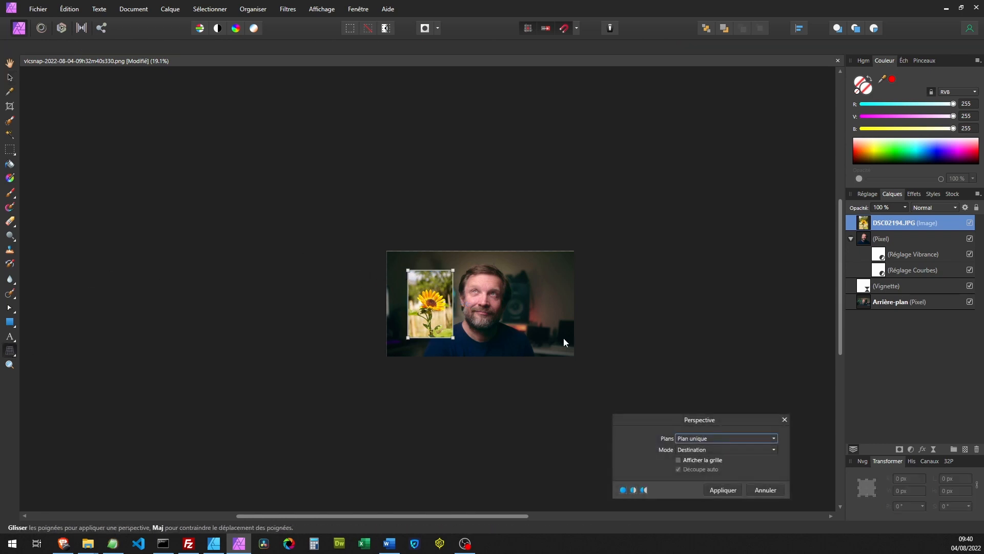
{"action": "left_click", "coordinate": [719, 438]}
{"action": "left_click", "coordinate": [718, 438]}
{"action": "left_click", "coordinate": [719, 447]}
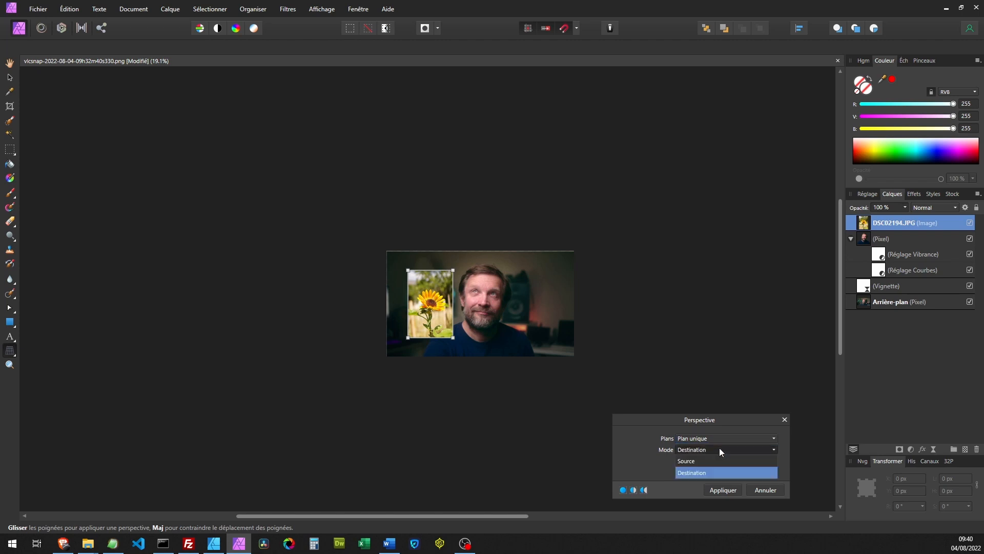
{"action": "left_click", "coordinate": [719, 448]}
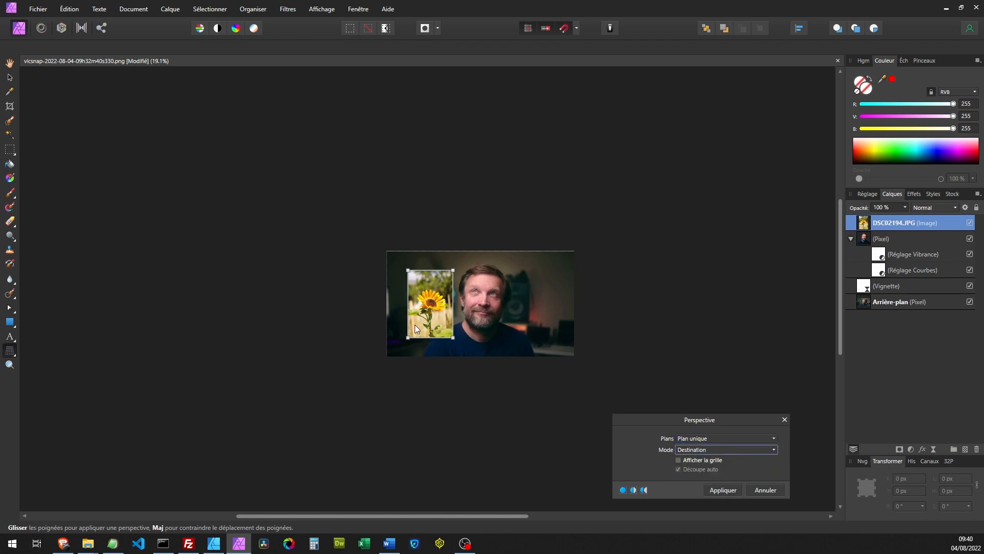
{"action": "left_click", "coordinate": [719, 489]}
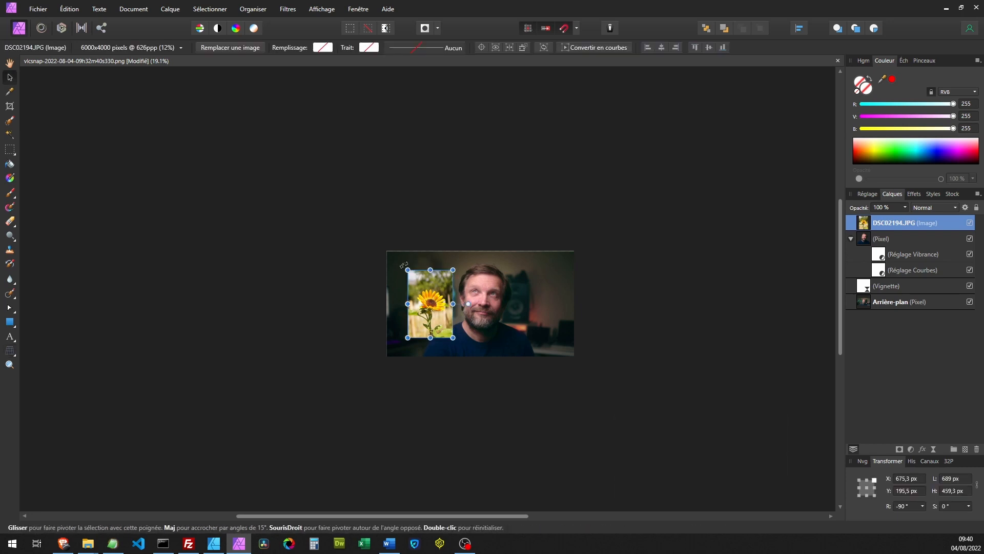
{"action": "left_click", "coordinate": [10, 355]}
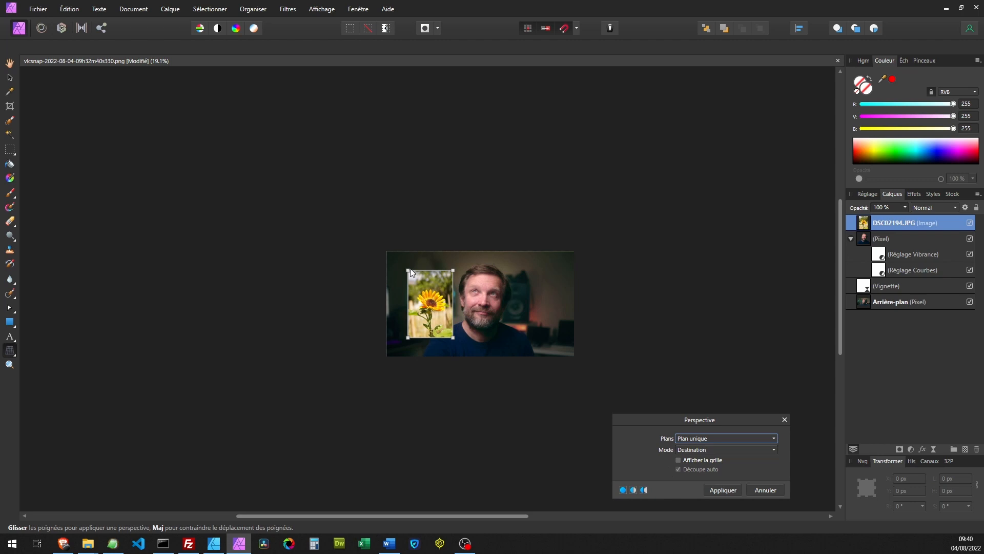
{"action": "left_click_drag", "start_coordinate": [408, 271], "coordinate": [453, 265]}
{"action": "left_click_drag", "start_coordinate": [453, 337], "coordinate": [442, 337]}
{"action": "left_click", "coordinate": [678, 459]}
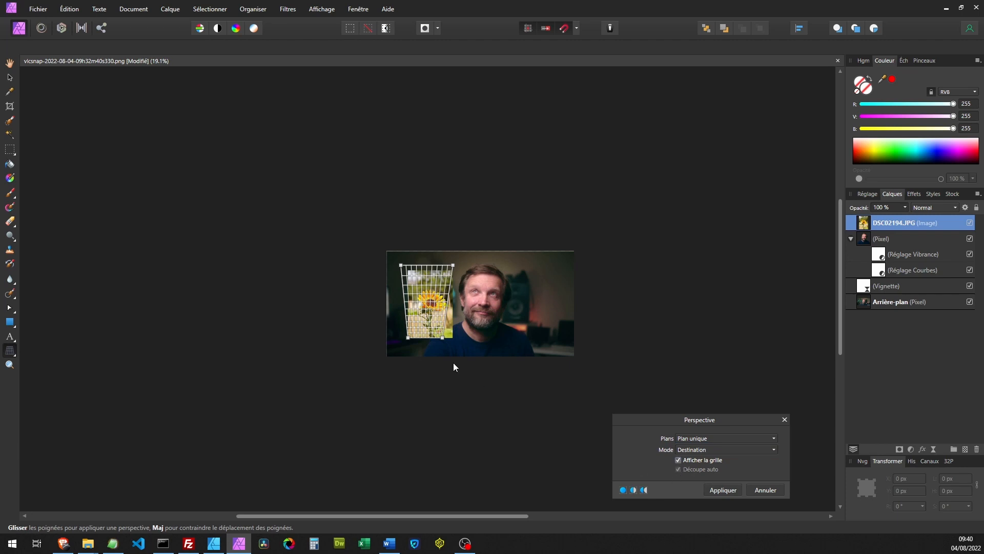
{"action": "left_click", "coordinate": [723, 490]}
{"action": "left_click_drag", "start_coordinate": [424, 302], "coordinate": [425, 303]}
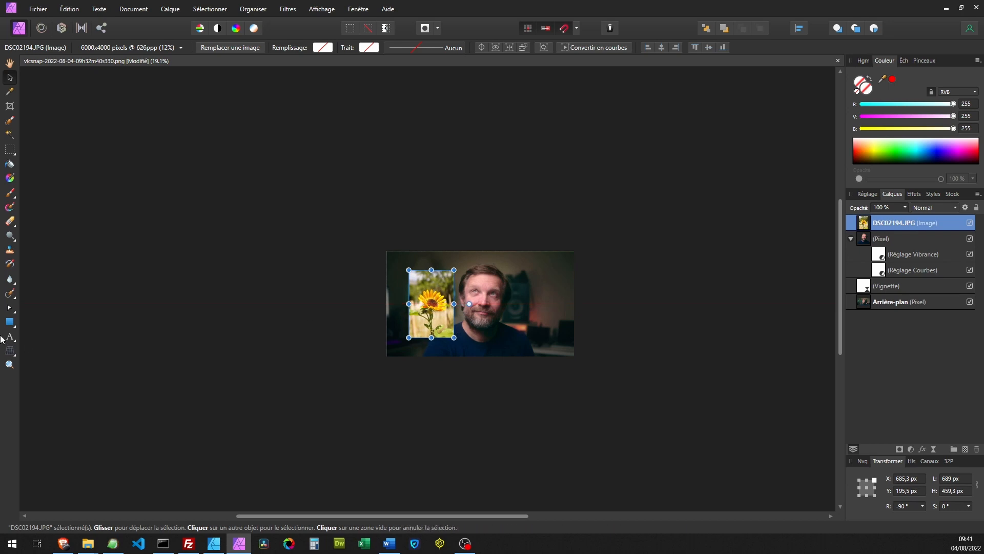
Try the mesh warp tool (Outil Grille déformante) on the sunflower photo and nudge the photo slightly away from the presenter.
{"action": "mouse_move", "coordinate": [14, 353]}
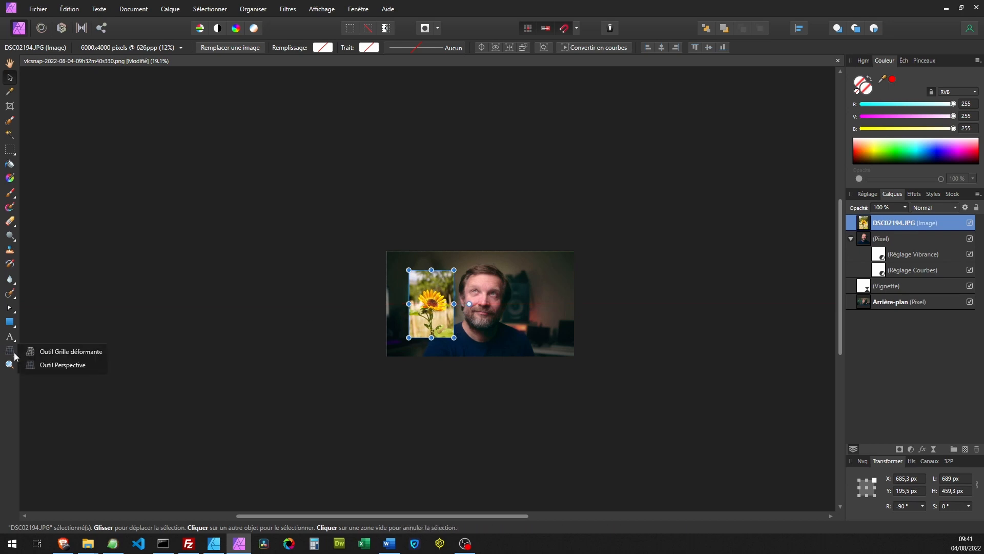
{"action": "left_click", "coordinate": [56, 352]}
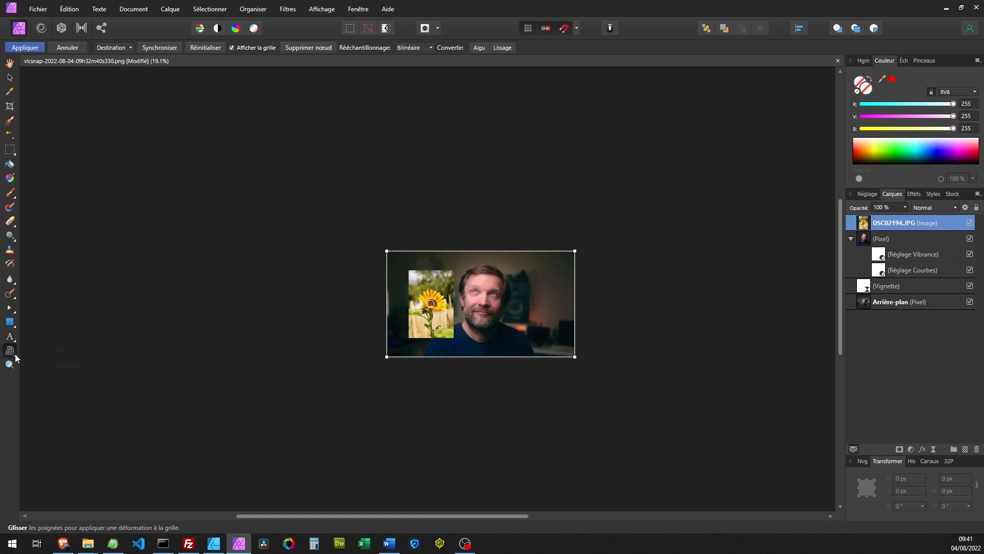
{"action": "left_click", "coordinate": [39, 365]}
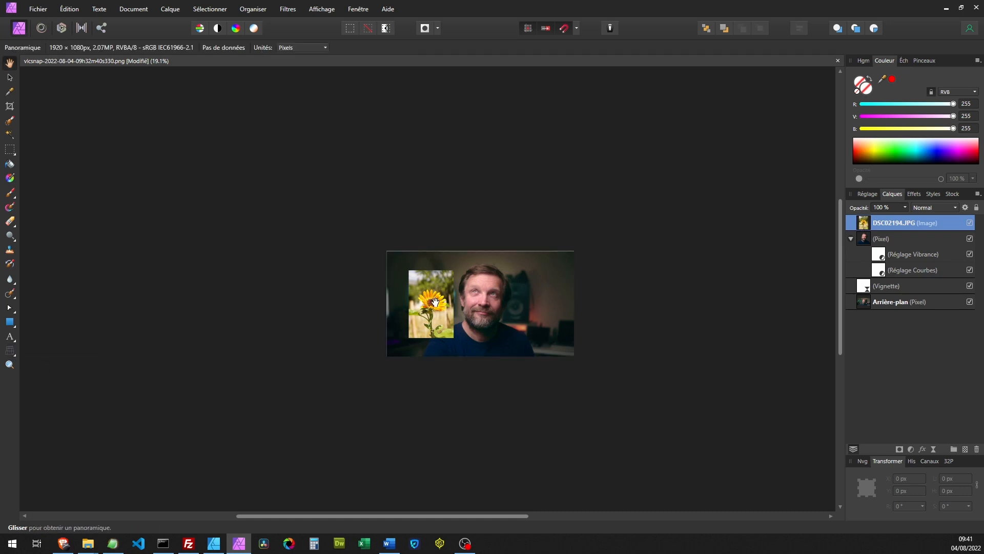
{"action": "scroll", "coordinate": [436, 302], "scroll_direction": "up", "scroll_amount": 2}
{"action": "scroll", "coordinate": [434, 297], "scroll_direction": "down", "scroll_amount": 1}
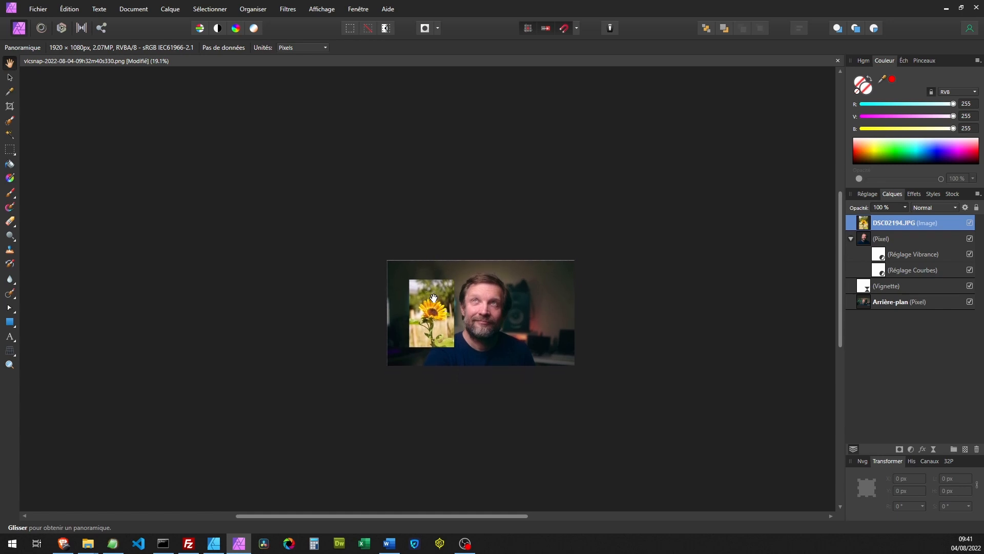
{"action": "left_click_drag", "start_coordinate": [460, 319], "coordinate": [394, 273]}
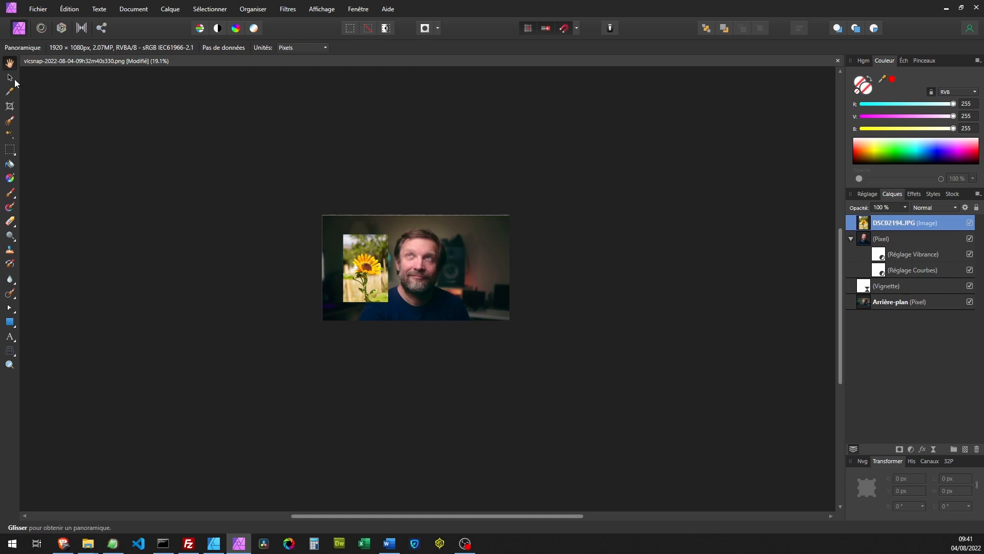
{"action": "left_click", "coordinate": [11, 77]}
{"action": "left_click", "coordinate": [363, 300]}
{"action": "left_click_drag", "start_coordinate": [364, 299], "coordinate": [361, 275]}
{"action": "left_click_drag", "start_coordinate": [10, 350], "coordinate": [46, 356]}
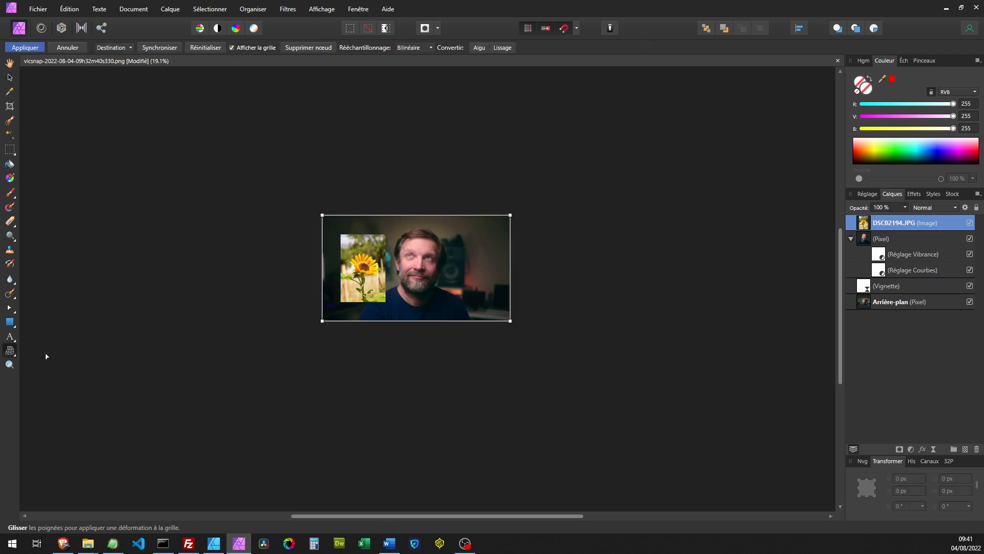
{"action": "left_click", "coordinate": [14, 79]}
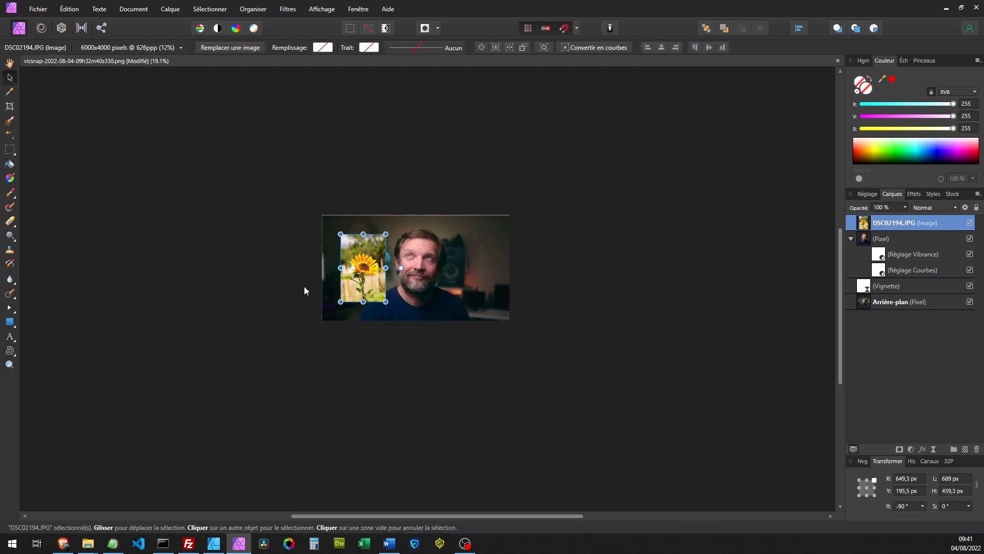
Try a single-plane Perspective in Source mode on the sunflower photo with the grid shown, narrowing the lower edge and lowering the upper edge.
{"action": "left_click_drag", "start_coordinate": [10, 350], "coordinate": [30, 365]}
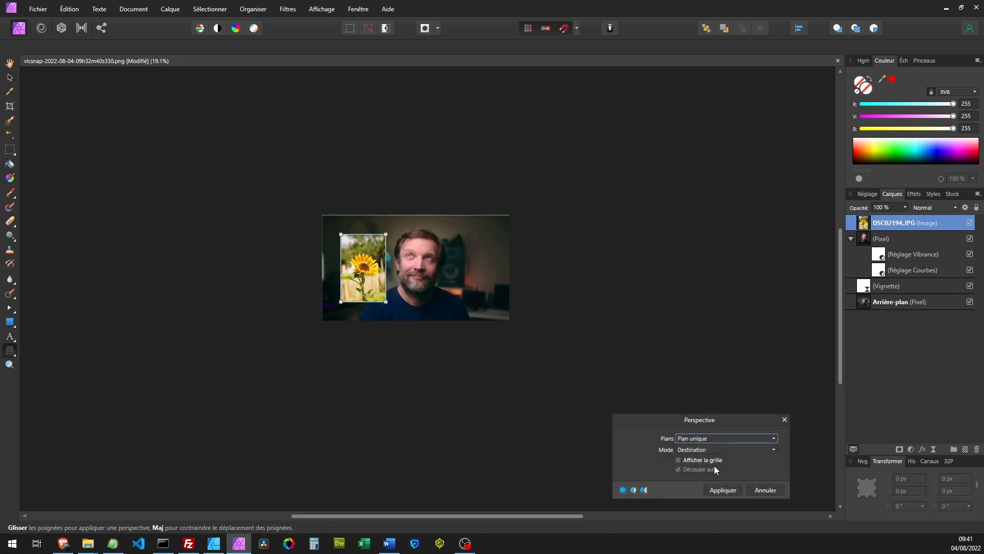
{"action": "left_click", "coordinate": [677, 459]}
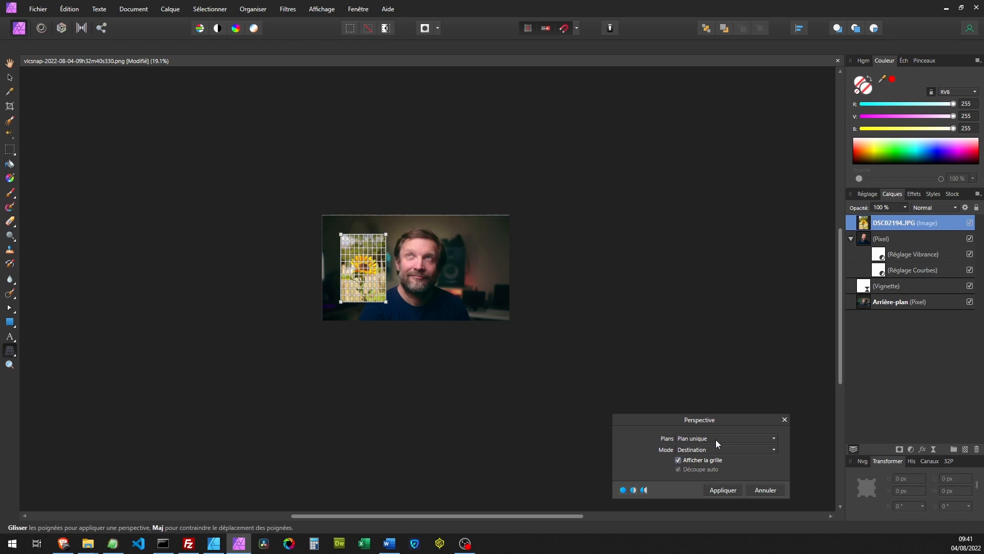
{"action": "left_click", "coordinate": [716, 450]}
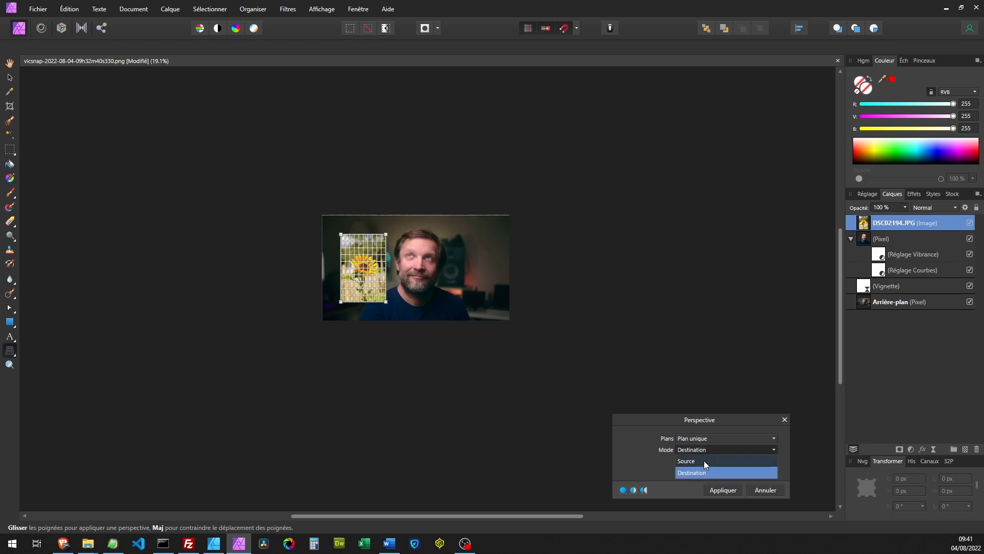
{"action": "left_click", "coordinate": [705, 461]}
{"action": "left_click", "coordinate": [705, 439]}
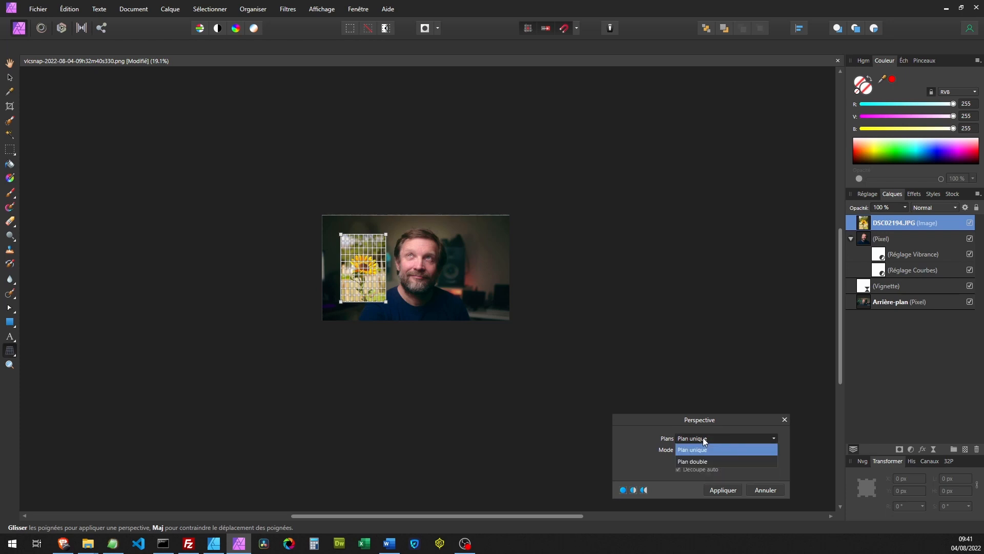
{"action": "left_click", "coordinate": [707, 449]}
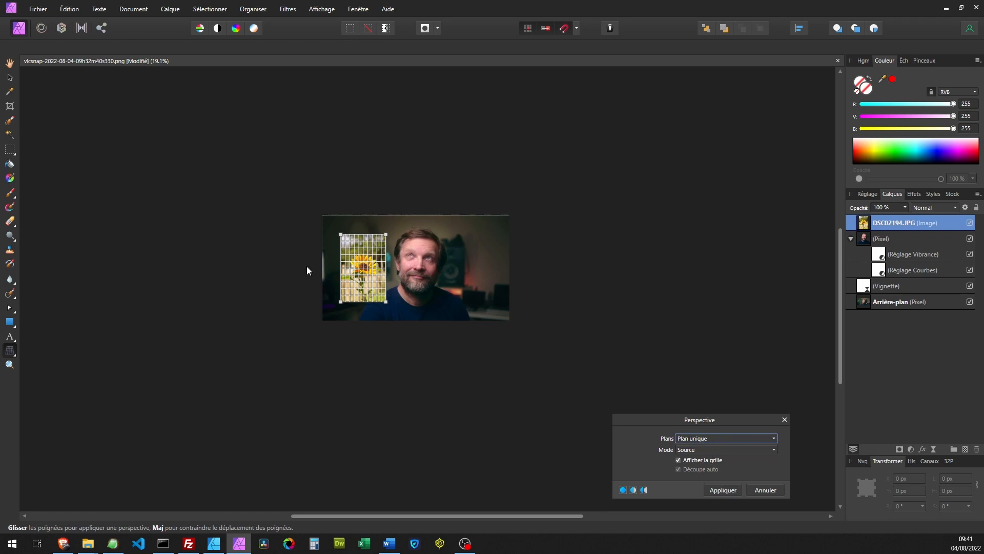
{"action": "left_click_drag", "start_coordinate": [385, 302], "coordinate": [349, 301]}
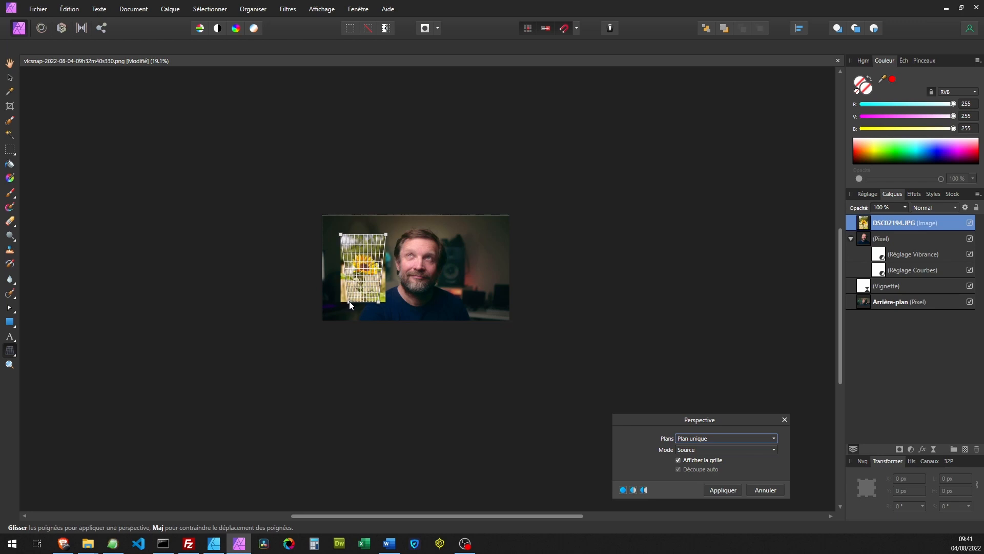
{"action": "left_click_drag", "start_coordinate": [340, 235], "coordinate": [386, 242]}
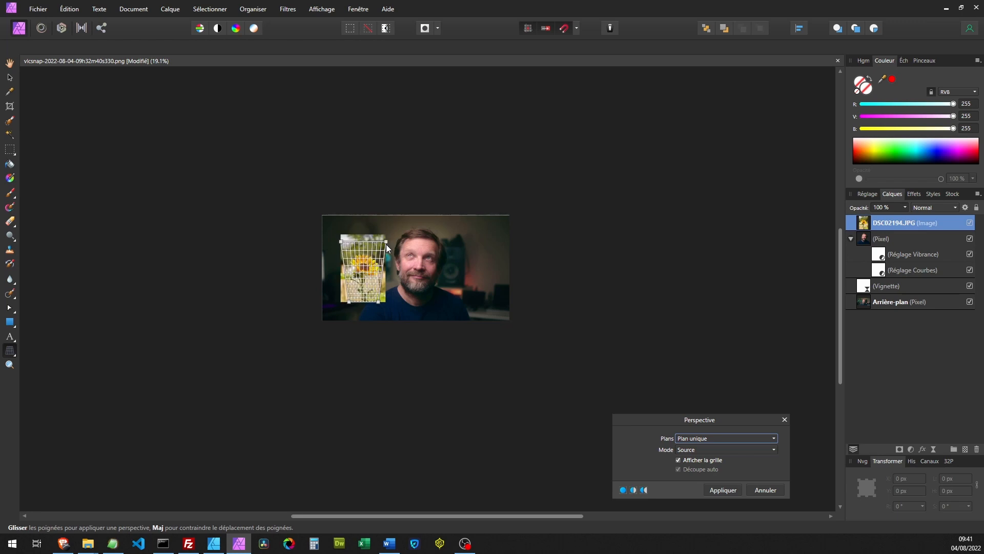
{"action": "left_click", "coordinate": [733, 491]}
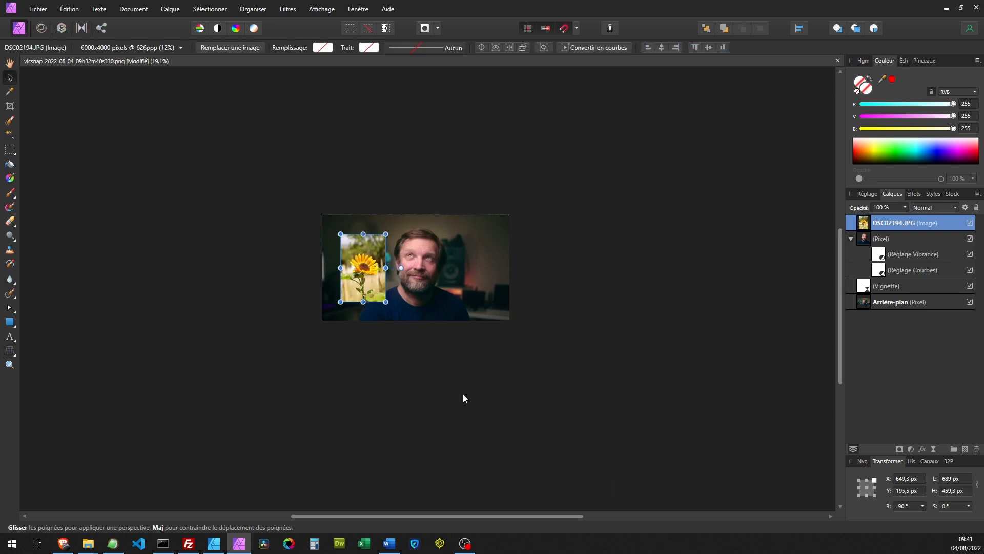
{"action": "mouse_move", "coordinate": [365, 281]}
{"action": "left_mouse_down"}
{"action": "mouse_move", "coordinate": [395, 291]}
{"action": "mouse_move", "coordinate": [366, 282]}
{"action": "left_mouse_up"}
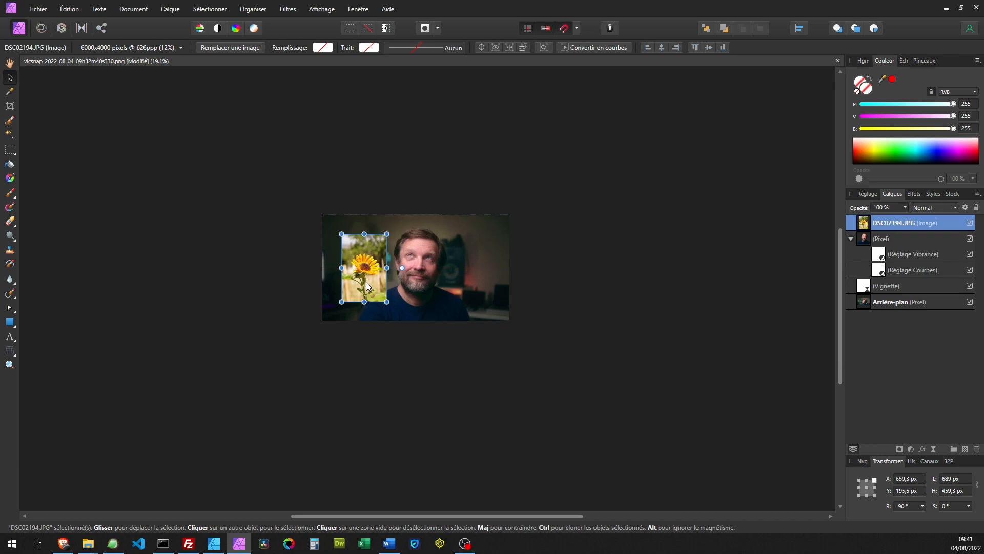
Rasterise the DSC02194.JPG sunflower layer and leave it selected.
{"action": "right_click", "coordinate": [366, 282]}
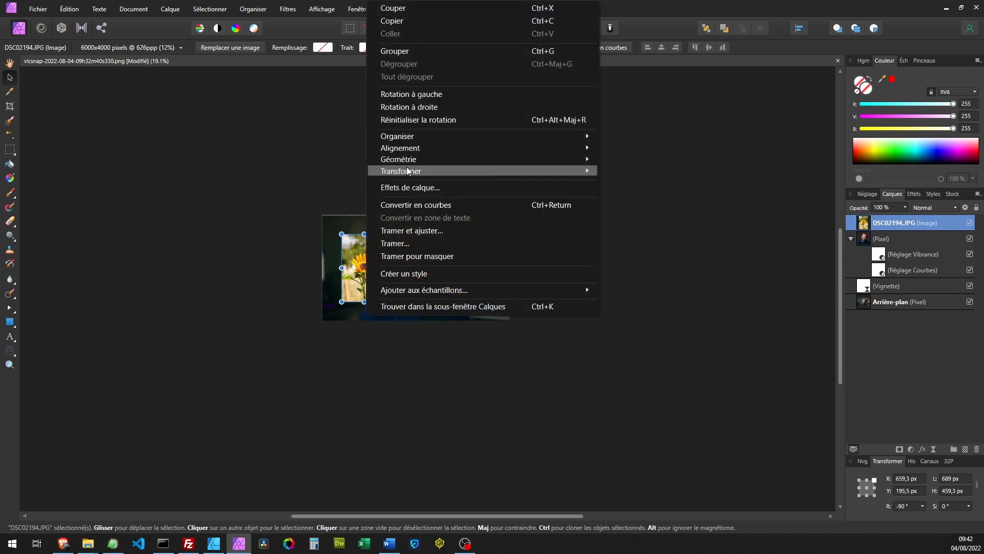
{"action": "left_click", "coordinate": [408, 243]}
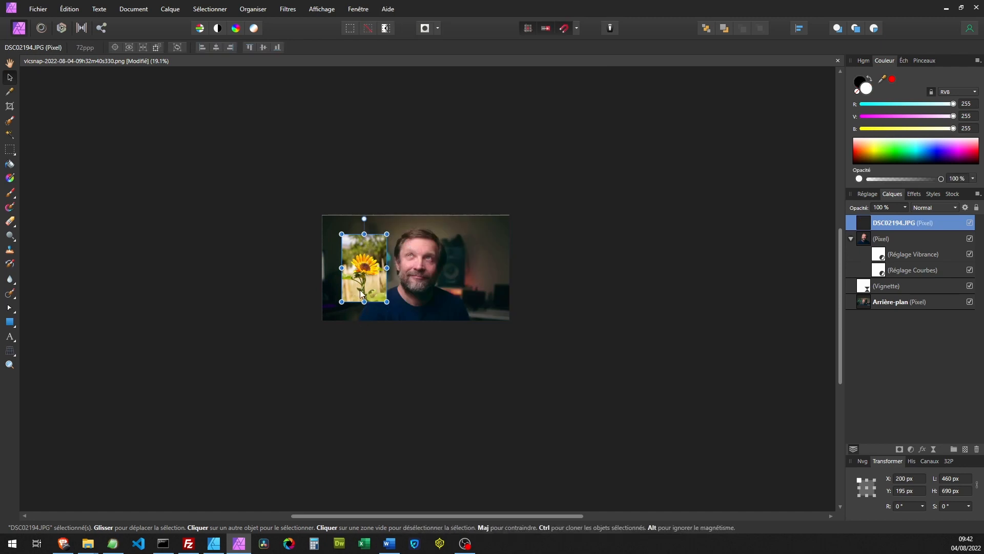
{"action": "left_click", "coordinate": [130, 290]}
{"action": "left_click", "coordinate": [10, 351]}
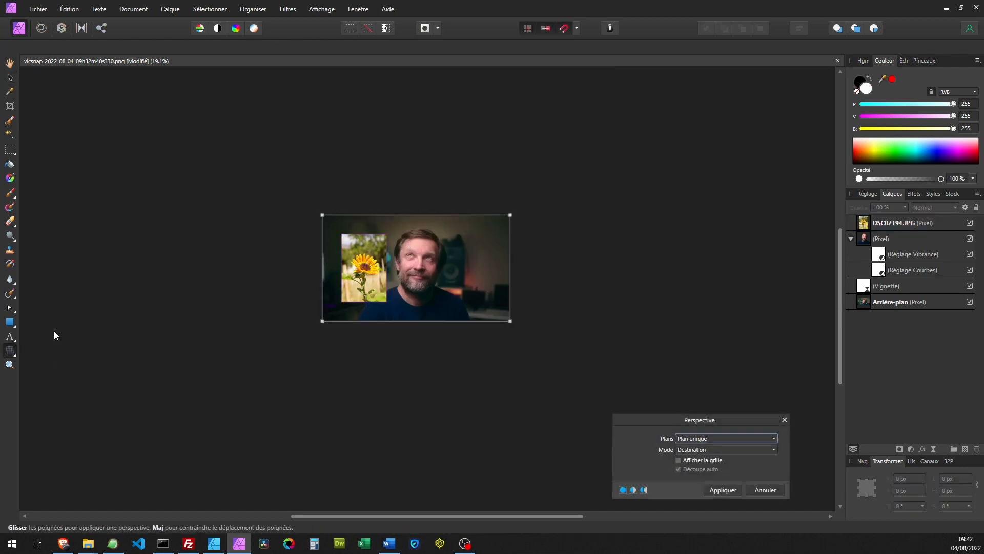
{"action": "key", "text": "v"}
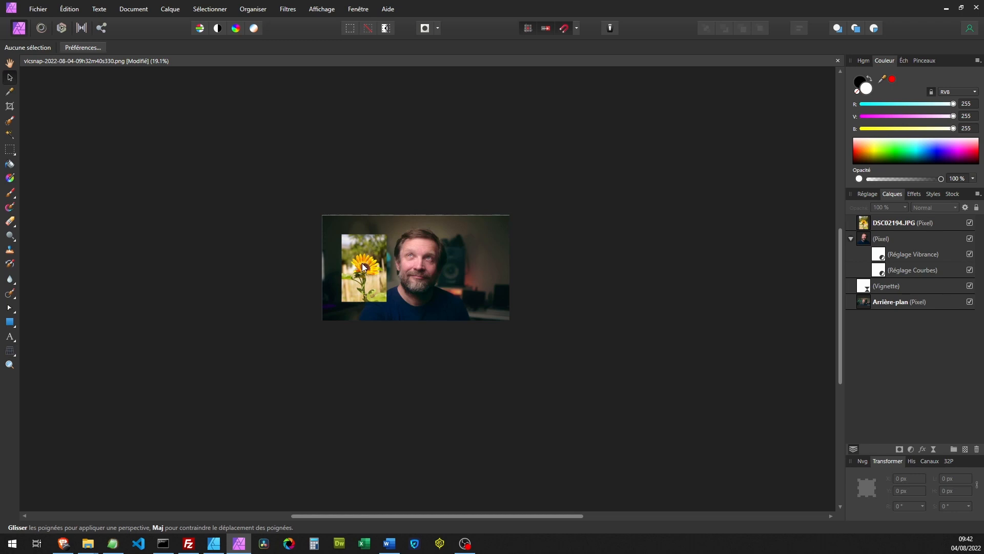
{"action": "left_click", "coordinate": [363, 264]}
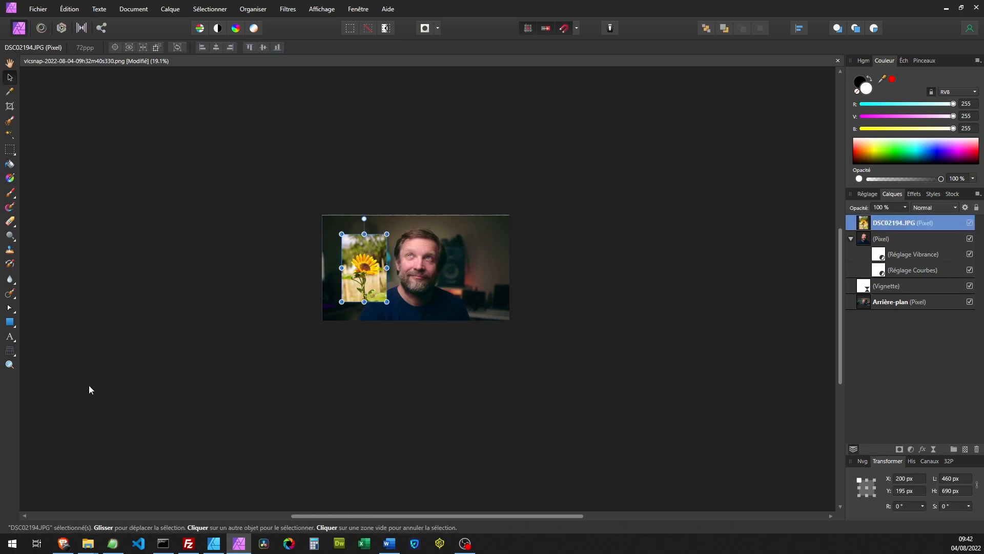
Apply a single-plane Perspective in Destination mode to the sunflower photo with the grid shown, narrowing its lower edge and lowering its upper-left corner.
{"action": "left_click", "coordinate": [11, 350]}
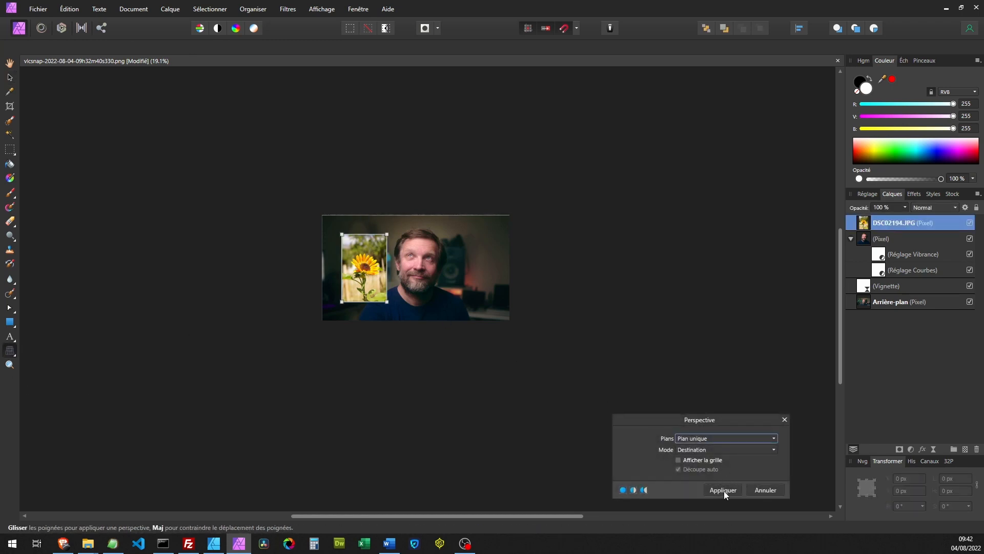
{"action": "left_click", "coordinate": [678, 460]}
{"action": "left_click", "coordinate": [679, 461]}
{"action": "left_click_drag", "start_coordinate": [386, 301], "coordinate": [354, 301]}
{"action": "left_click_drag", "start_coordinate": [342, 234], "coordinate": [343, 250]}
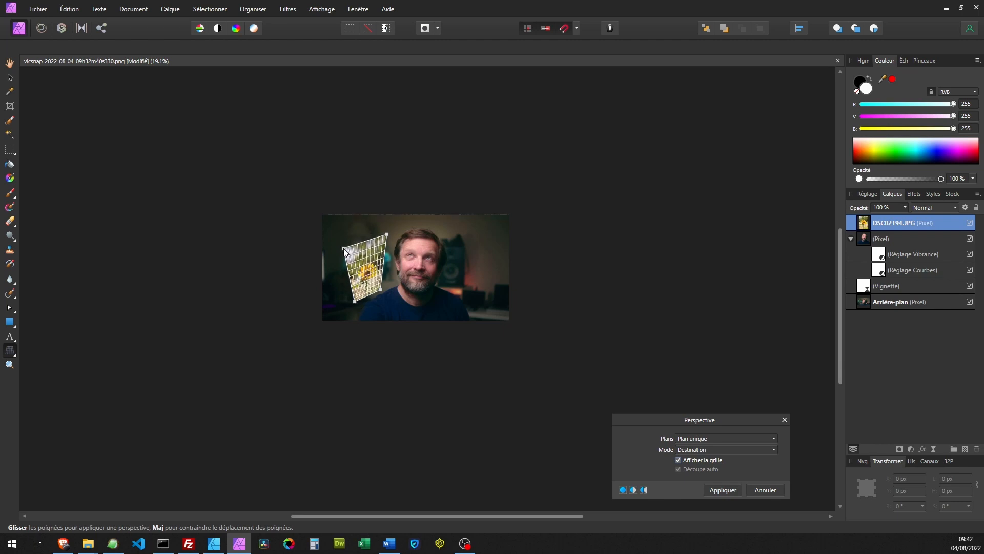
{"action": "left_click", "coordinate": [722, 490]}
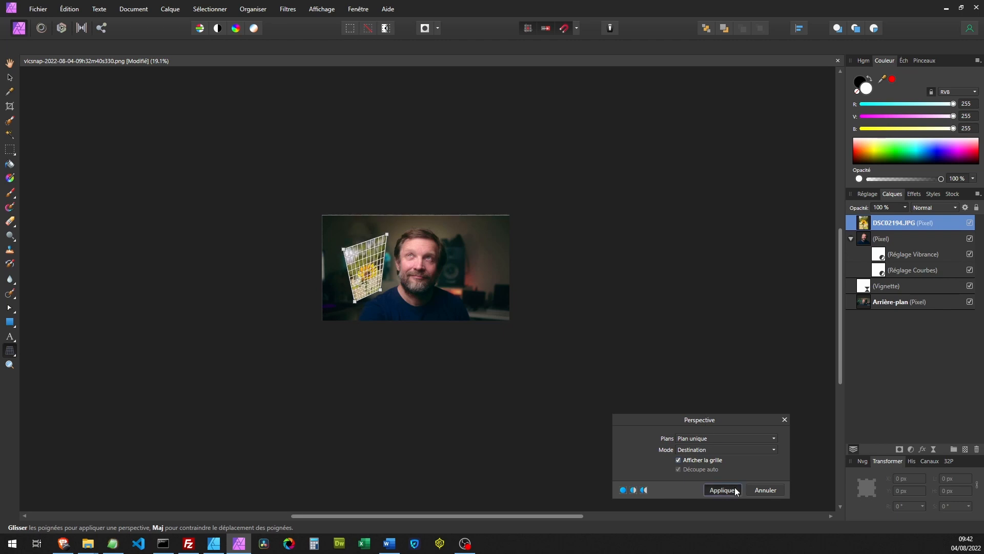
Place the sunflower layer just above Arrière-plan, then shrink the photo to about 220 × 340 px and rotate it about 21.4° beside the presenter.
{"action": "left_click_drag", "start_coordinate": [372, 280], "coordinate": [387, 266]}
{"action": "left_click_drag", "start_coordinate": [861, 226], "coordinate": [854, 293]}
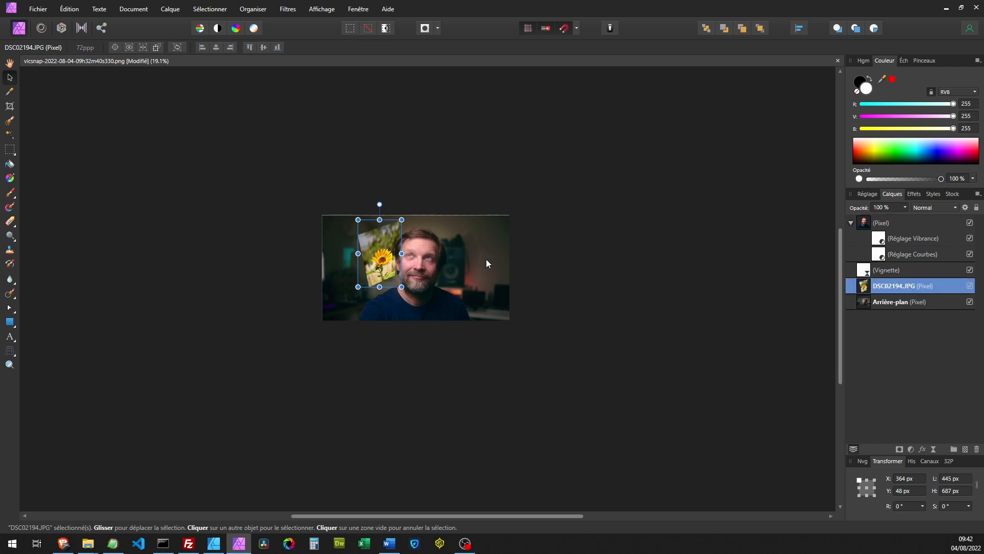
{"action": "left_click_drag", "start_coordinate": [402, 219], "coordinate": [364, 263]}
{"action": "left_click_drag", "start_coordinate": [364, 219], "coordinate": [378, 222]}
{"action": "left_click", "coordinate": [462, 149]}
{"action": "left_click_drag", "start_coordinate": [362, 262], "coordinate": [361, 251]}
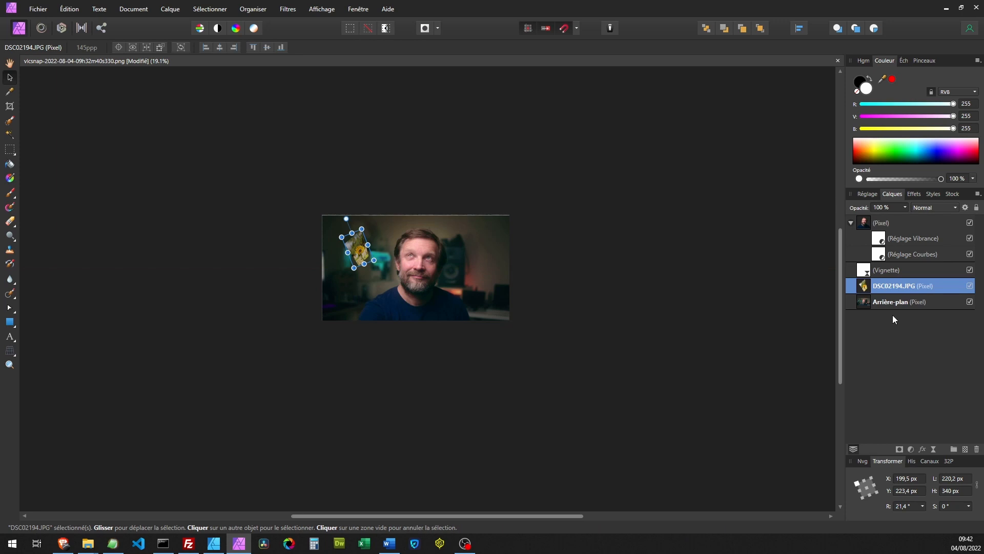
Raise the sunflower layer above the vignette and move the photo closer to the presenter's head, at about X 388.5, Y 211.3 px.
{"action": "left_click_drag", "start_coordinate": [869, 286], "coordinate": [868, 268]}
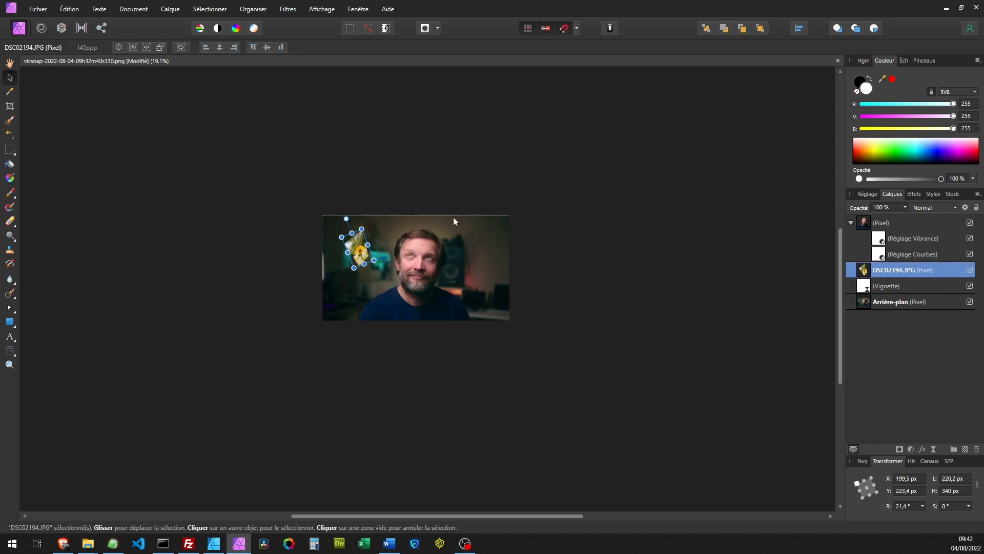
{"action": "left_click", "coordinate": [368, 186]}
{"action": "scroll", "coordinate": [357, 235], "scroll_direction": "up", "scroll_amount": 4}
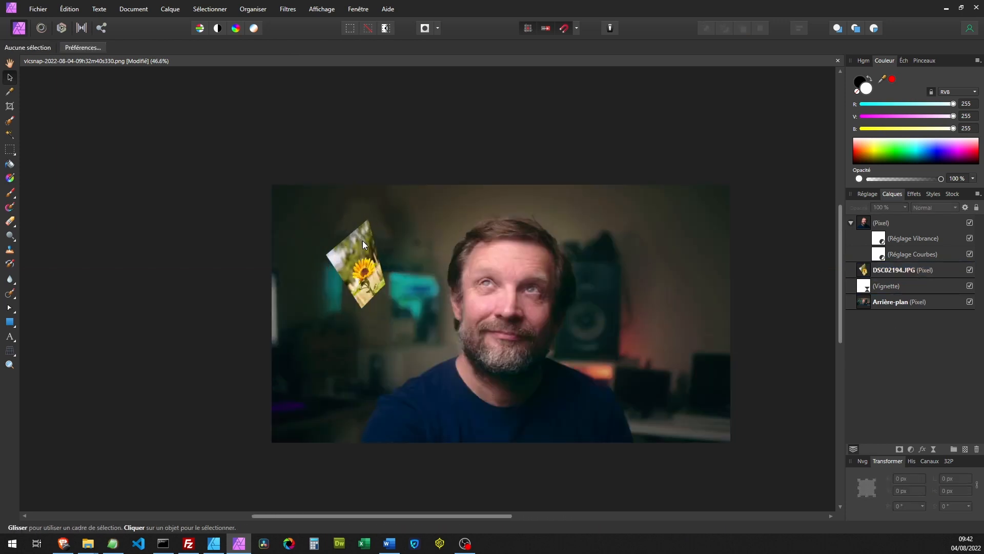
{"action": "left_click", "coordinate": [402, 275]}
{"action": "left_click_drag", "start_coordinate": [401, 276], "coordinate": [401, 273]}
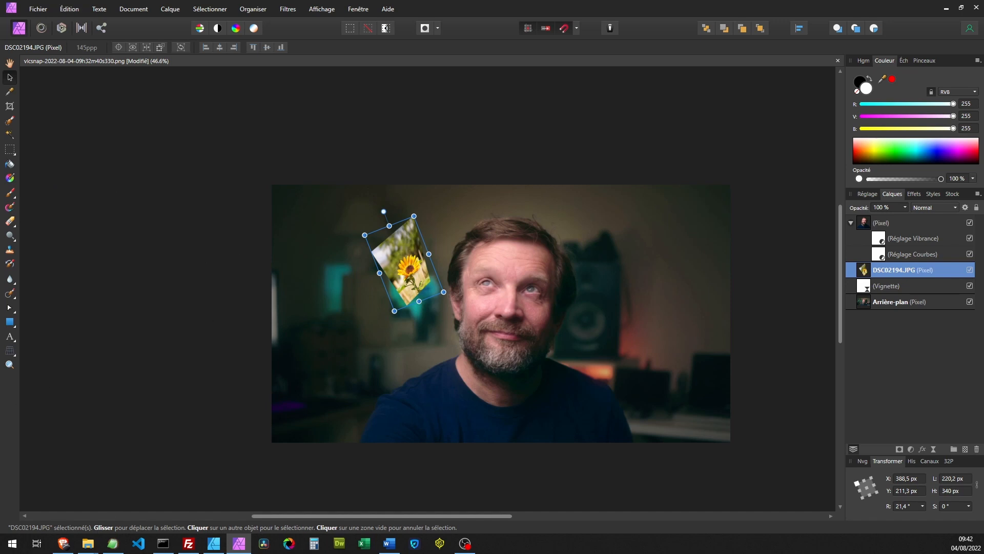
Switch to File Explorer and add DSC02212.JPG, DSC02349.JPG and DSC02182.JPG from the photos-tuto folder to the thumbnail document.
{"action": "key", "text": "alt+Tab"}
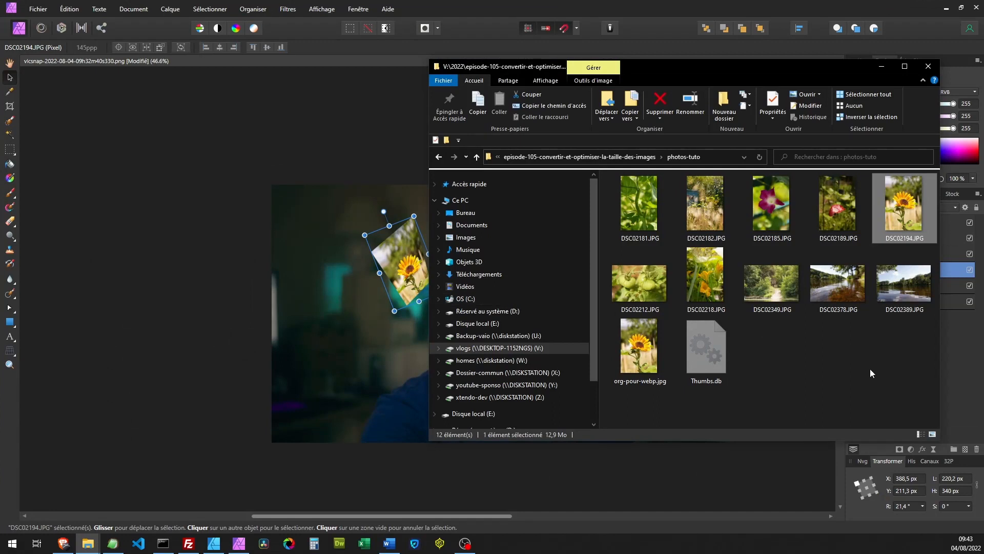
{"action": "left_click", "coordinate": [869, 368]}
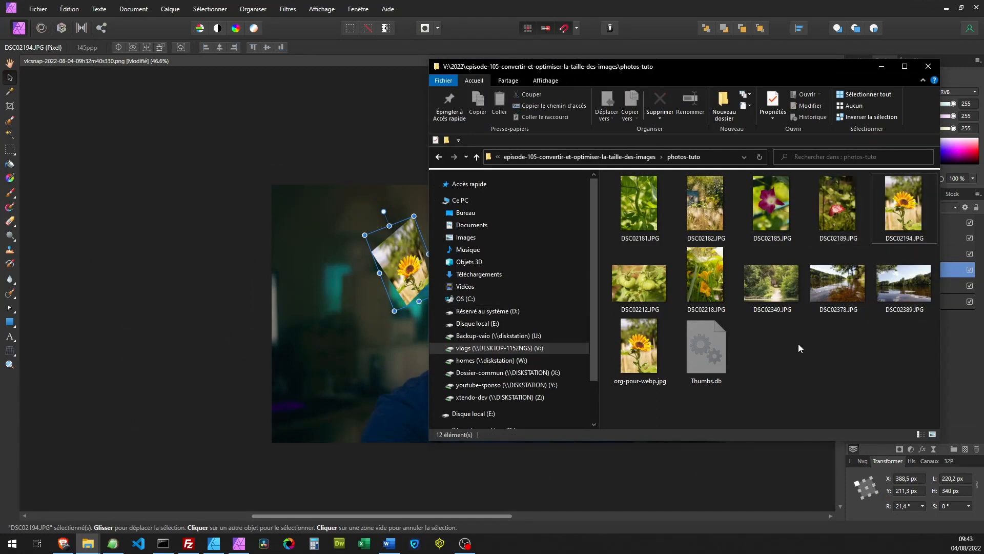
{"action": "left_click_drag", "start_coordinate": [650, 284], "coordinate": [329, 357]}
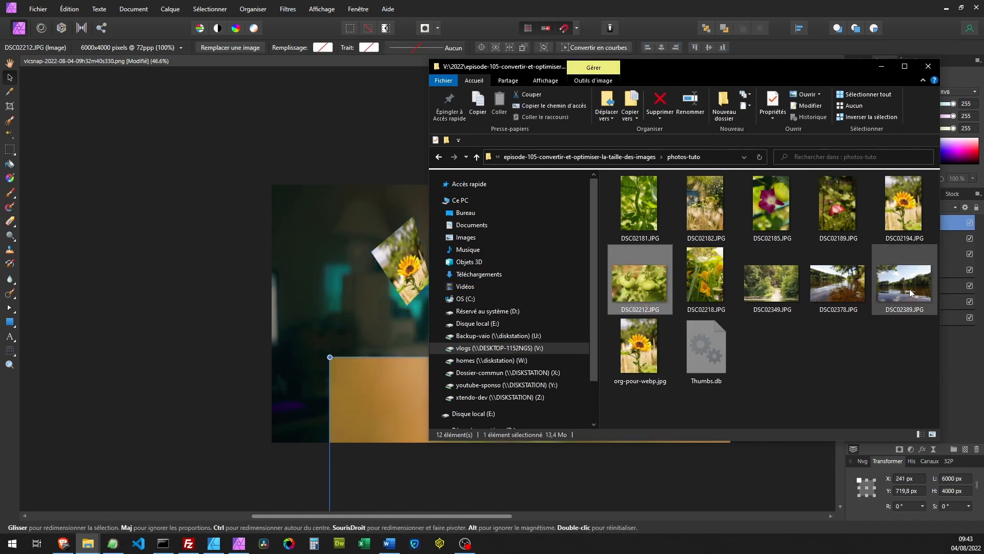
{"action": "left_click_drag", "start_coordinate": [771, 284], "coordinate": [298, 277]}
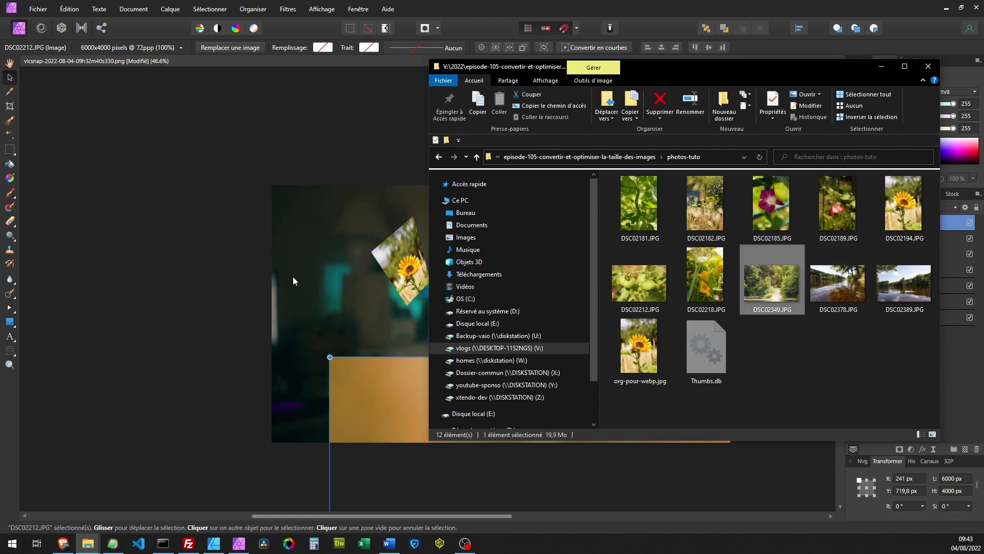
{"action": "left_click", "coordinate": [702, 207]}
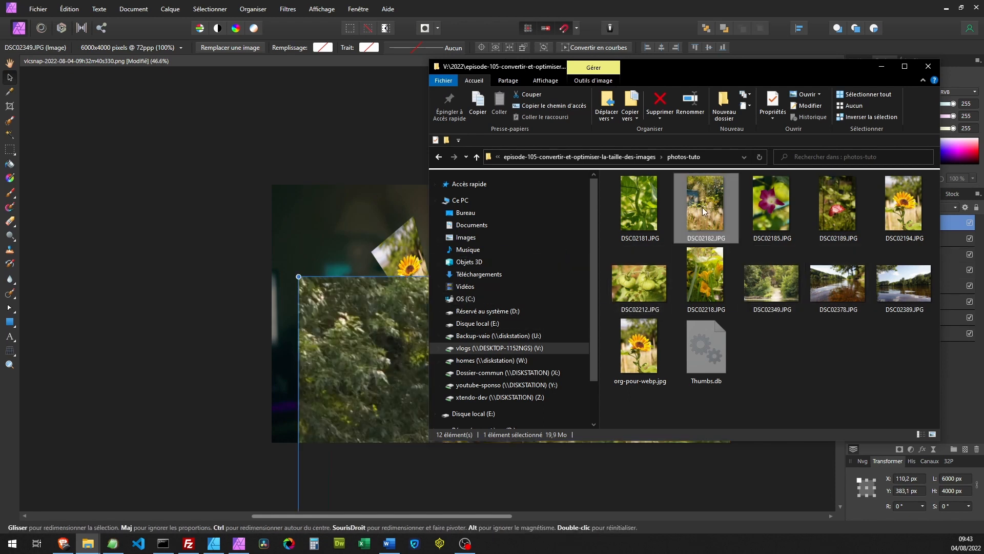
{"action": "left_click_drag", "start_coordinate": [325, 235], "coordinate": [325, 232]}
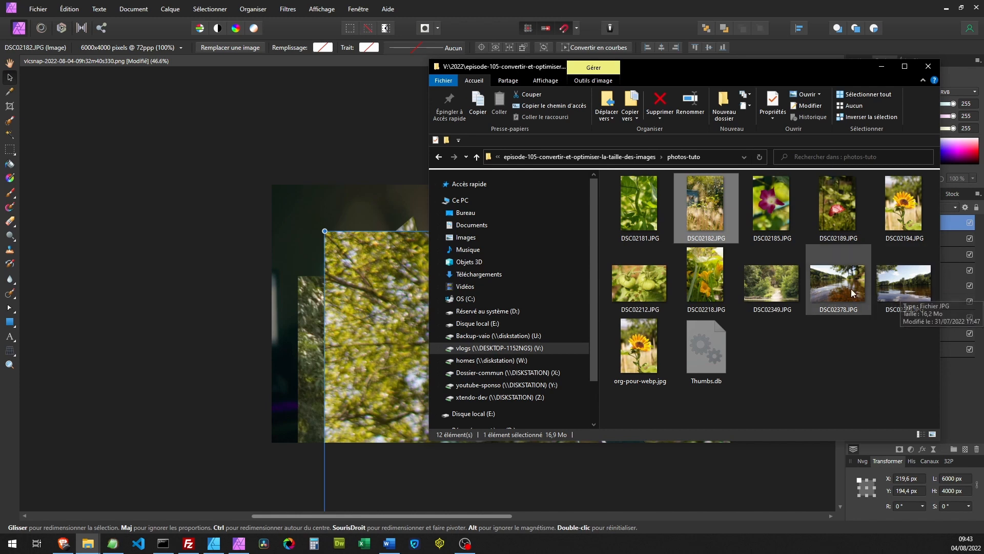
{"action": "left_click", "coordinate": [882, 66]}
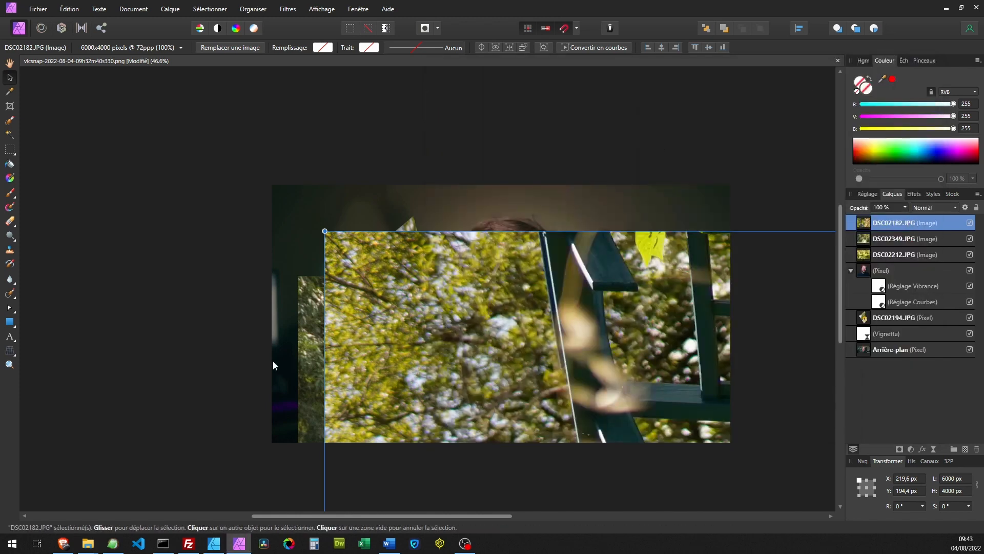
Shrink the three newly added photos together to about 1376 × 917 px each.
{"action": "scroll", "coordinate": [355, 344], "scroll_direction": "down", "scroll_amount": 10}
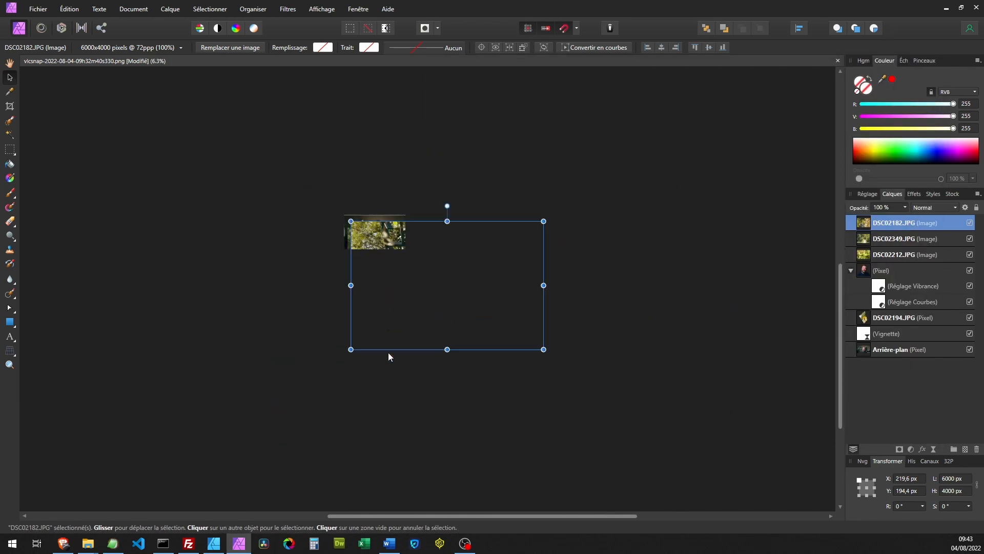
{"action": "left_click", "coordinate": [905, 257], "text": "shift"}
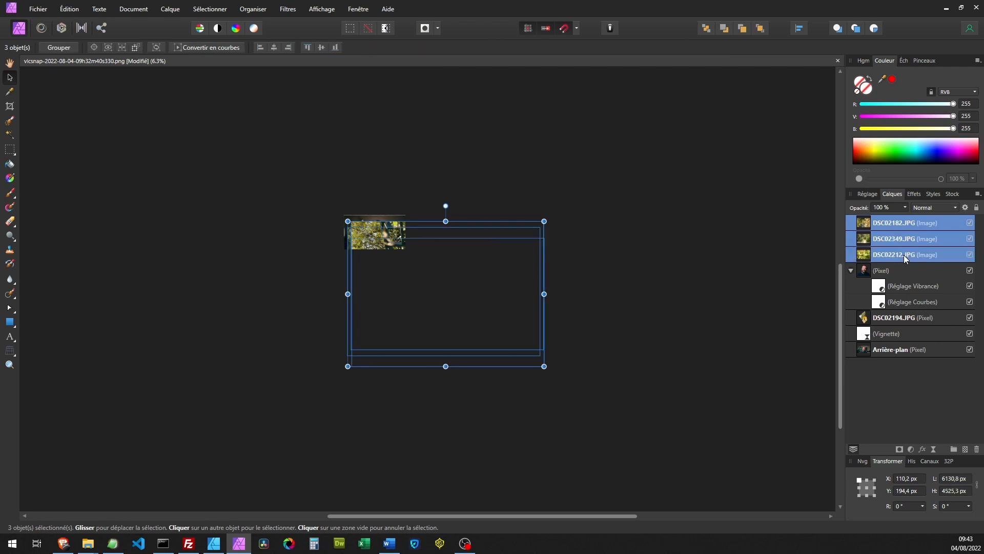
{"action": "left_click_drag", "start_coordinate": [543, 221], "coordinate": [395, 237]}
{"action": "left_click", "coordinate": [379, 393]}
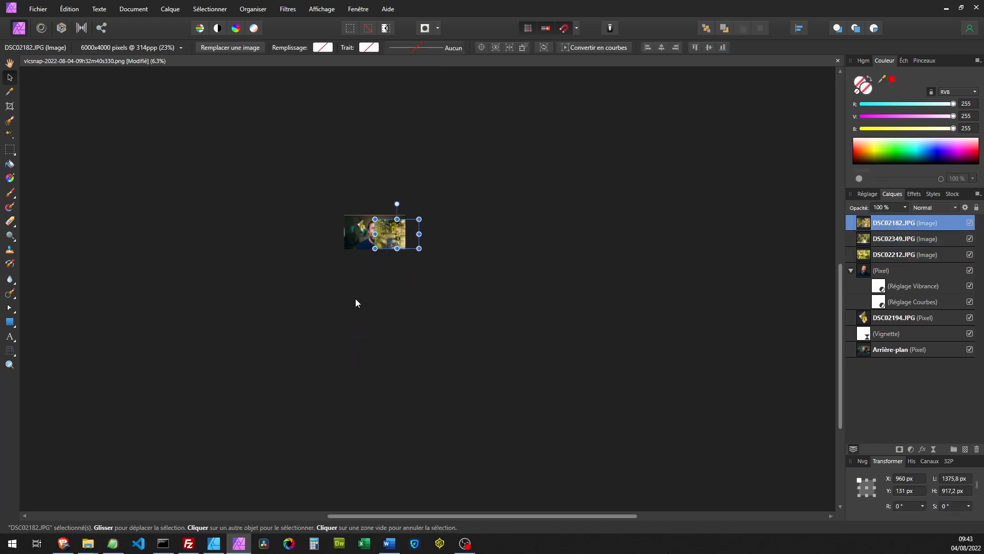
Spread the three new photos apart over the thumbnail so that each can be reached separately.
{"action": "left_click_drag", "start_coordinate": [367, 365], "coordinate": [390, 269]}
{"action": "left_click_drag", "start_coordinate": [528, 317], "coordinate": [185, 462]}
{"action": "left_click_drag", "start_coordinate": [356, 357], "coordinate": [364, 258]}
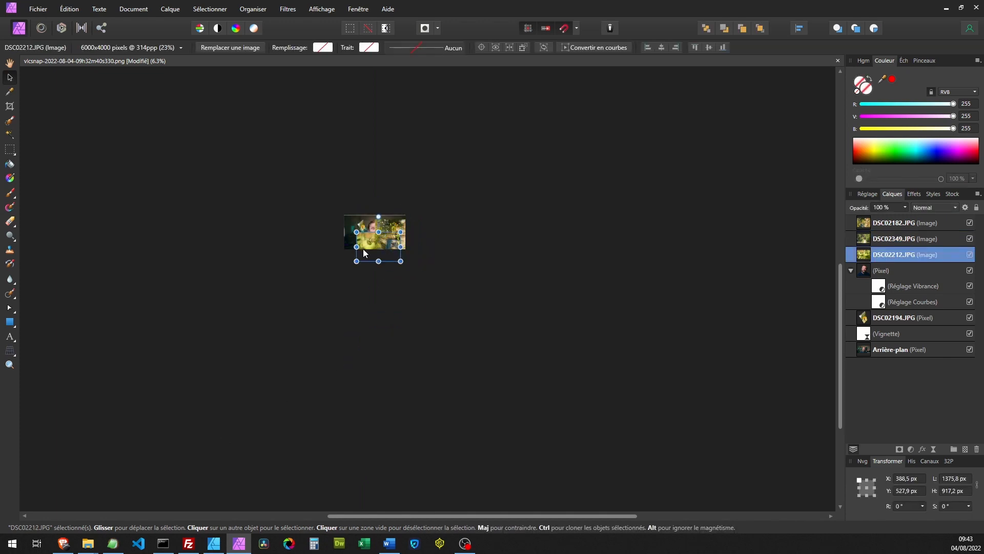
{"action": "scroll", "coordinate": [358, 181], "scroll_direction": "up", "scroll_amount": 5}
{"action": "left_click_drag", "start_coordinate": [526, 350], "coordinate": [420, 336]}
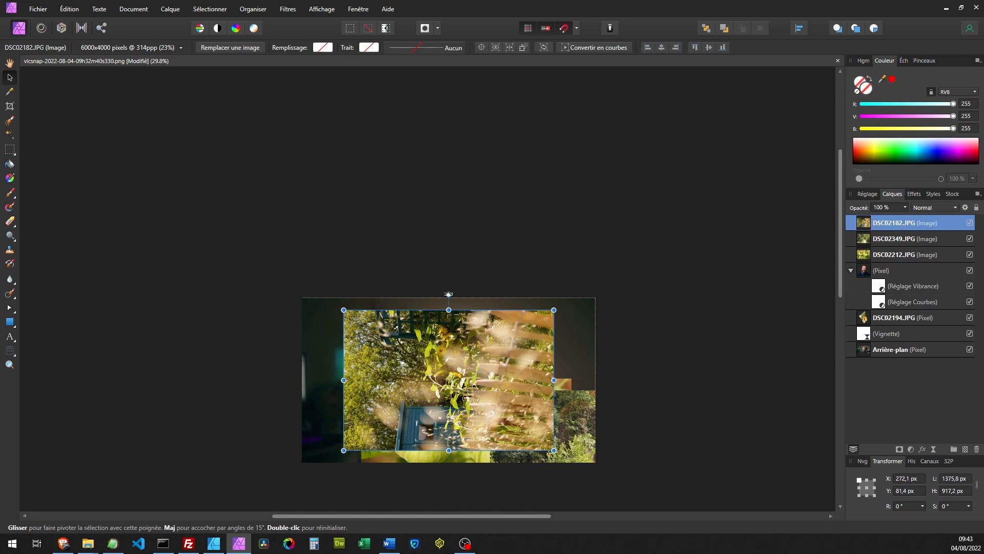
Set the rotation of DSC02182.JPG to -90° and line up the tomato and forest path photos side by side.
{"action": "left_click", "coordinate": [907, 506]}
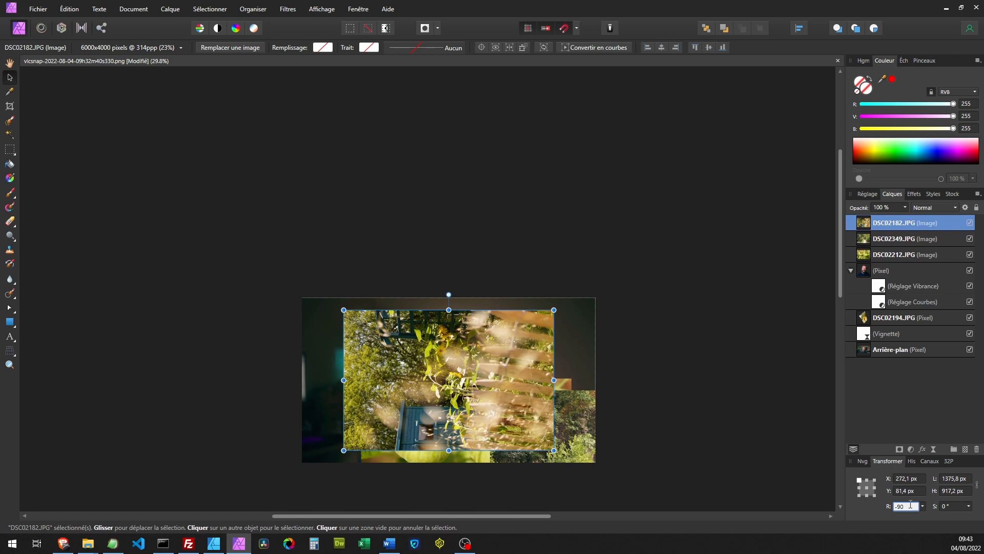
{"action": "key", "text": "Return"}
{"action": "left_click_drag", "start_coordinate": [442, 429], "coordinate": [364, 368]}
{"action": "left_click_drag", "start_coordinate": [568, 426], "coordinate": [521, 359]}
Shrink the tomato and forest path photos together to about 504 × 336 px each and move them over the presenter's chin and chest.
{"action": "left_click", "coordinate": [389, 382], "text": "shift"}
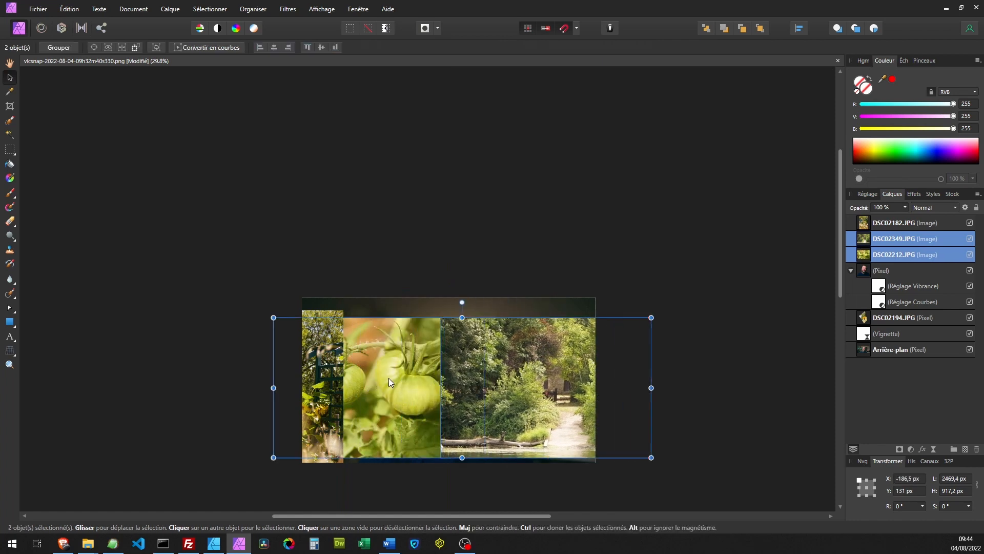
{"action": "left_click_drag", "start_coordinate": [646, 322], "coordinate": [411, 406]}
{"action": "left_click_drag", "start_coordinate": [376, 440], "coordinate": [524, 412]}
{"action": "left_click", "coordinate": [642, 354]}
Place DSC02182.JPG below the sunflower at about 344 × 230 px with -90° rotation, and move the tomato photo closer to it.
{"action": "left_click", "coordinate": [320, 378]}
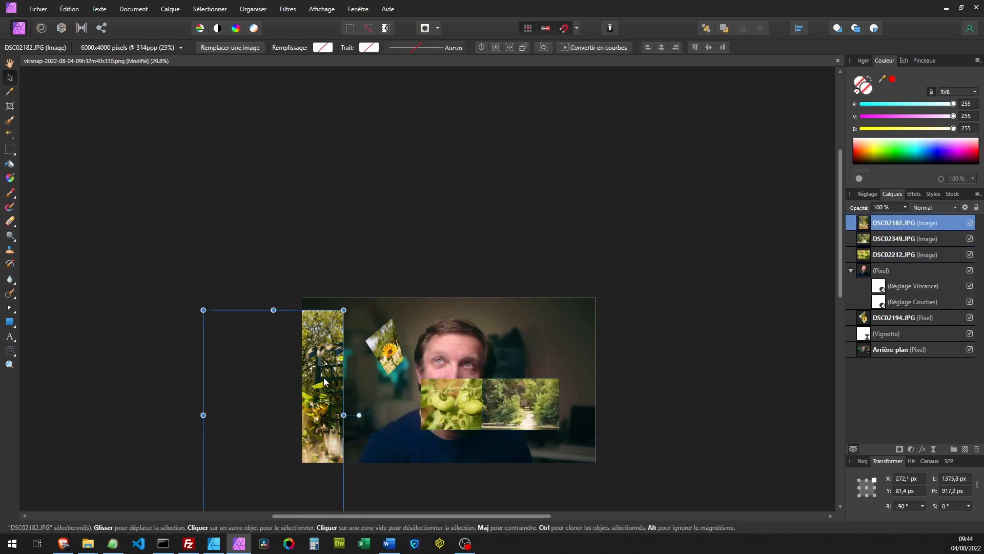
{"action": "left_click_drag", "start_coordinate": [273, 414], "coordinate": [351, 437]}
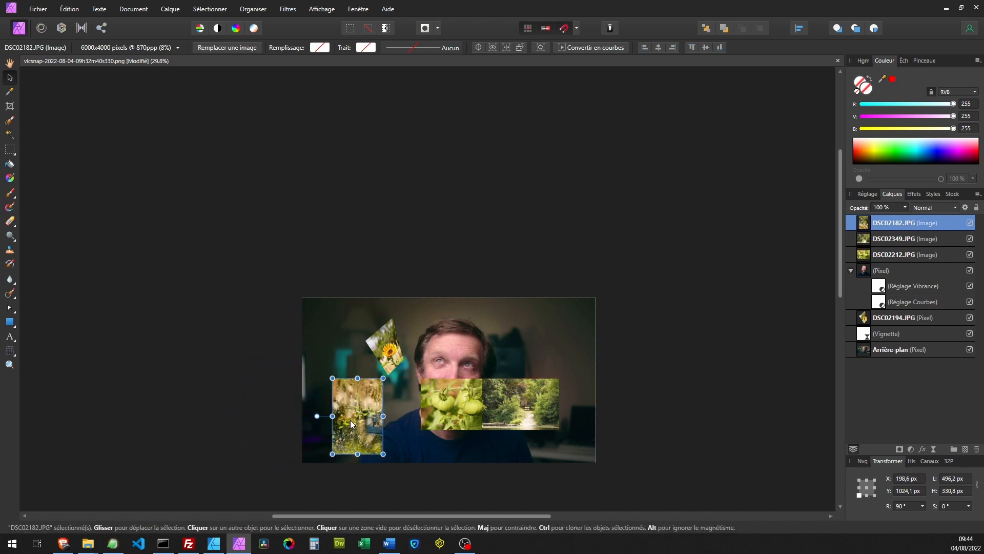
{"action": "left_click", "coordinate": [911, 507]}
{"action": "type", "text": "-"}
{"action": "key", "text": "Return"}
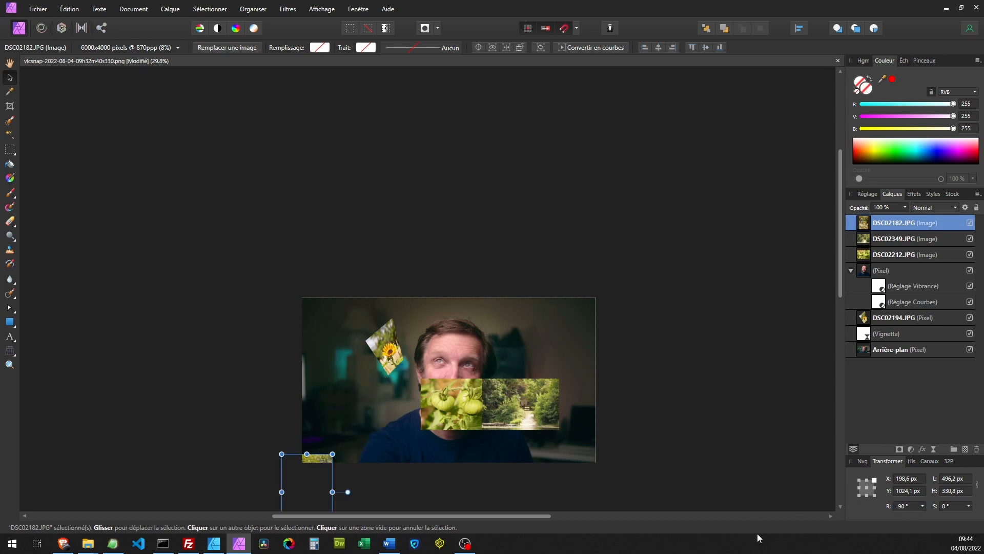
{"action": "left_click_drag", "start_coordinate": [316, 469], "coordinate": [340, 408]}
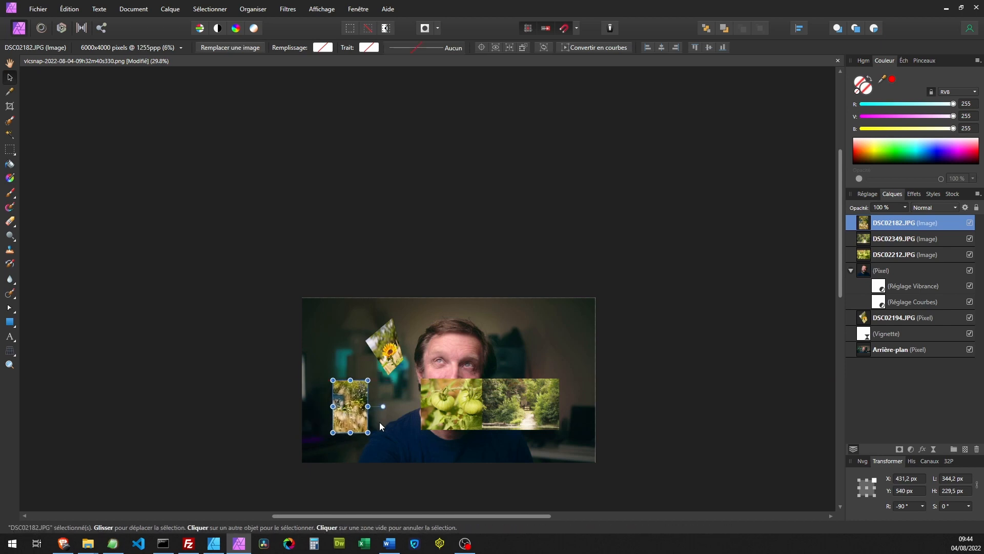
{"action": "left_click_drag", "start_coordinate": [451, 422], "coordinate": [417, 433]}
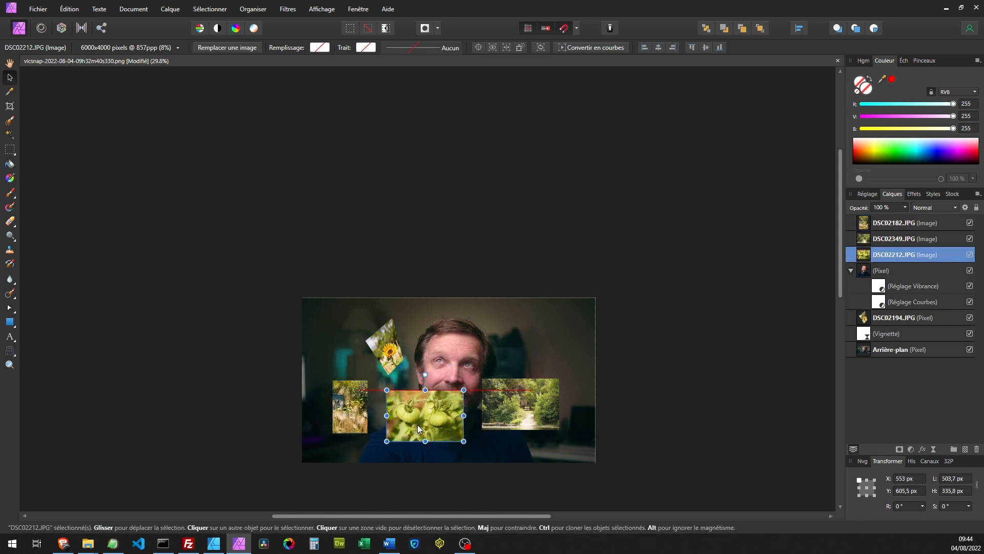
Rasterise the DSC02349.JPG forest path layer.
{"action": "left_click", "coordinate": [519, 411]}
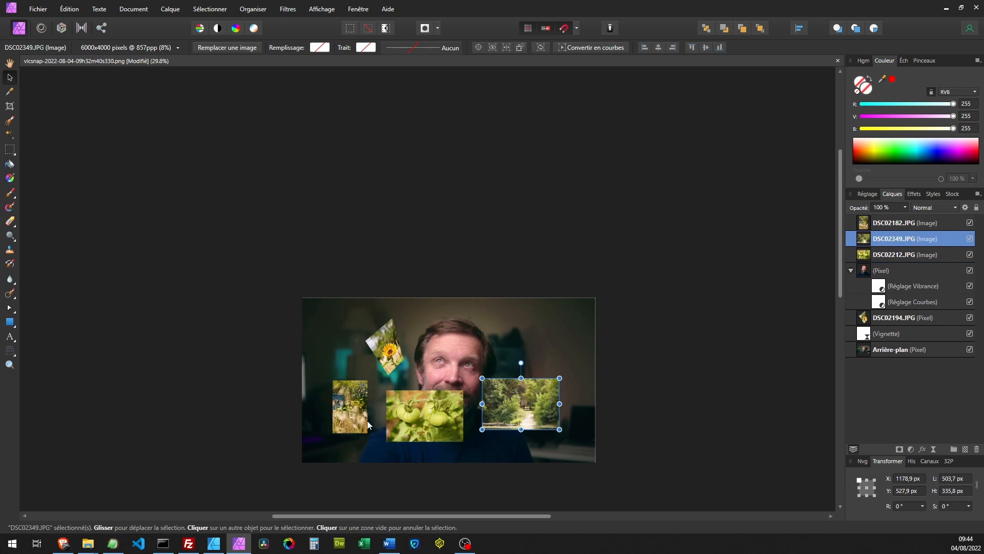
{"action": "right_click", "coordinate": [515, 405]}
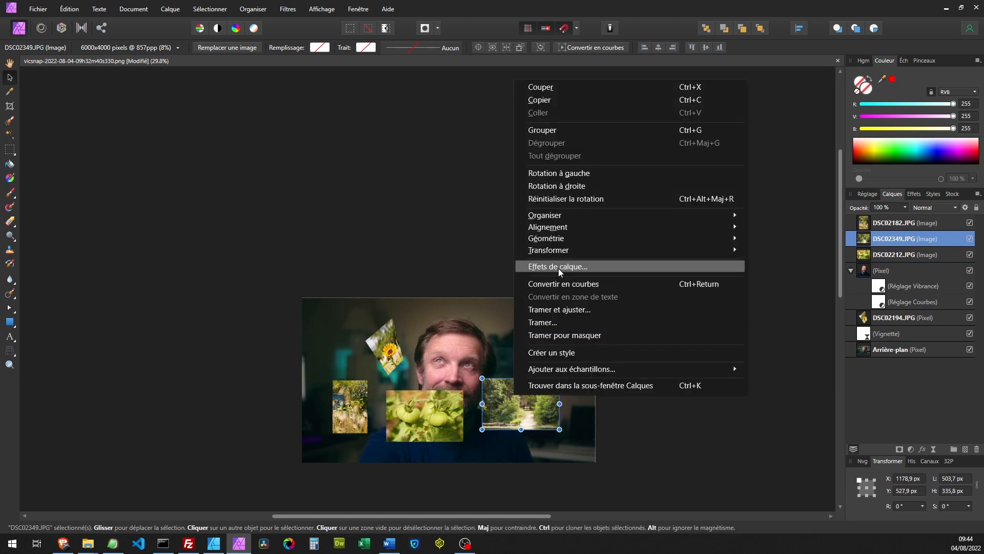
{"action": "left_click", "coordinate": [547, 322]}
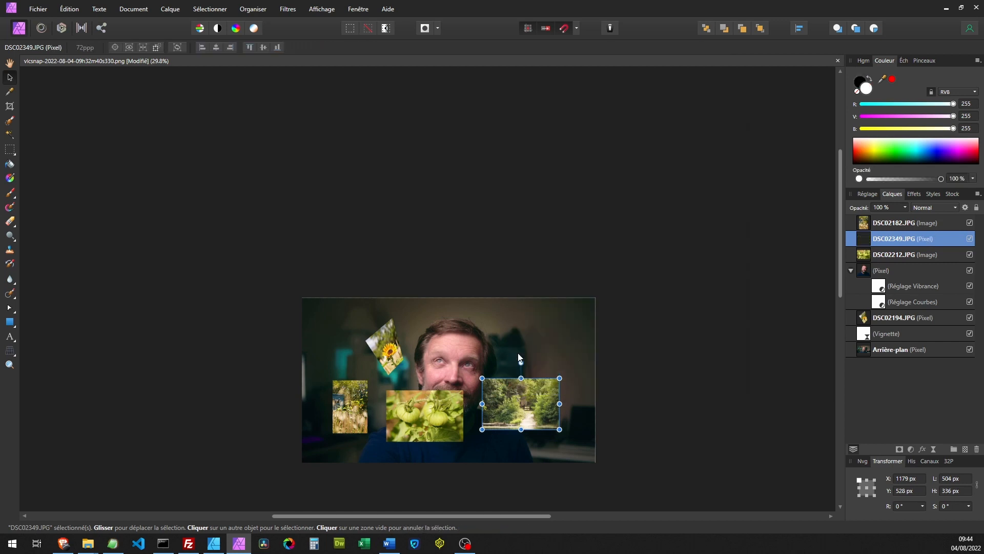
Rasterise the DSC02212.JPG tomato layer and the DSC02182.JPG meadow layer.
{"action": "right_click", "coordinate": [417, 416]}
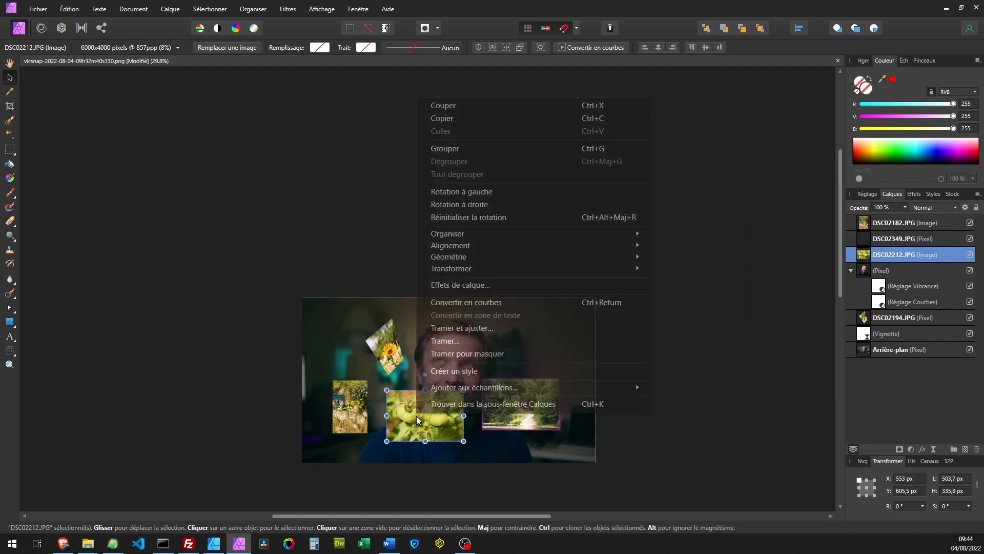
{"action": "left_click", "coordinate": [463, 339]}
{"action": "left_click", "coordinate": [352, 418]}
{"action": "right_click", "coordinate": [352, 419]}
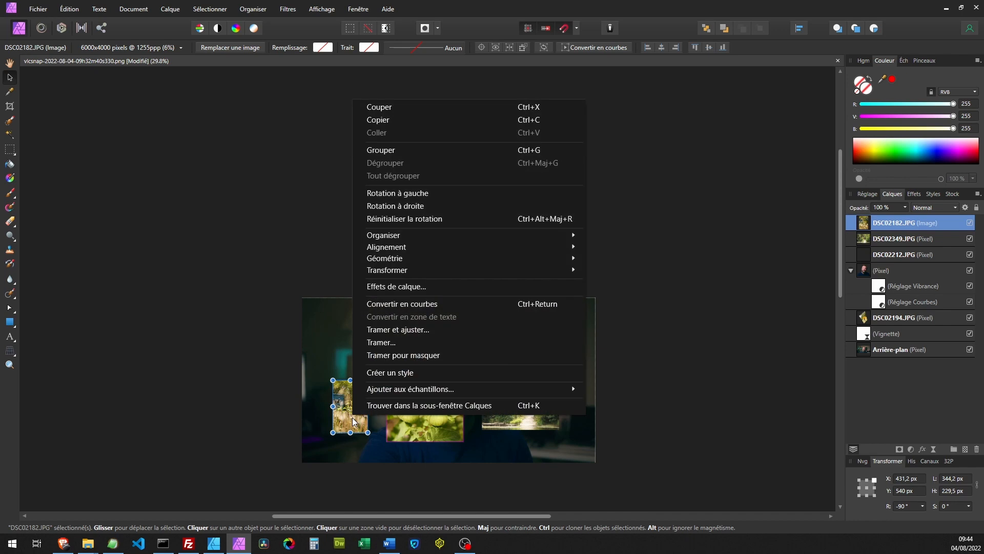
{"action": "left_click", "coordinate": [388, 341]}
Distort the DSC02349.JPG forest path photo in single-plane perspective with the grid shown, pulling its upper-right corner inward and down.
{"action": "left_click", "coordinate": [488, 411]}
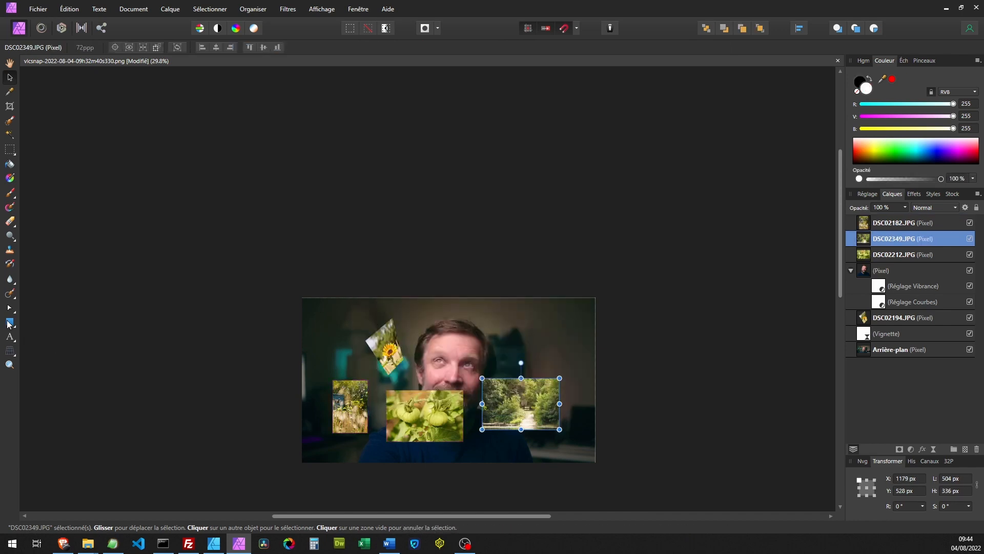
{"action": "left_click", "coordinate": [10, 351]}
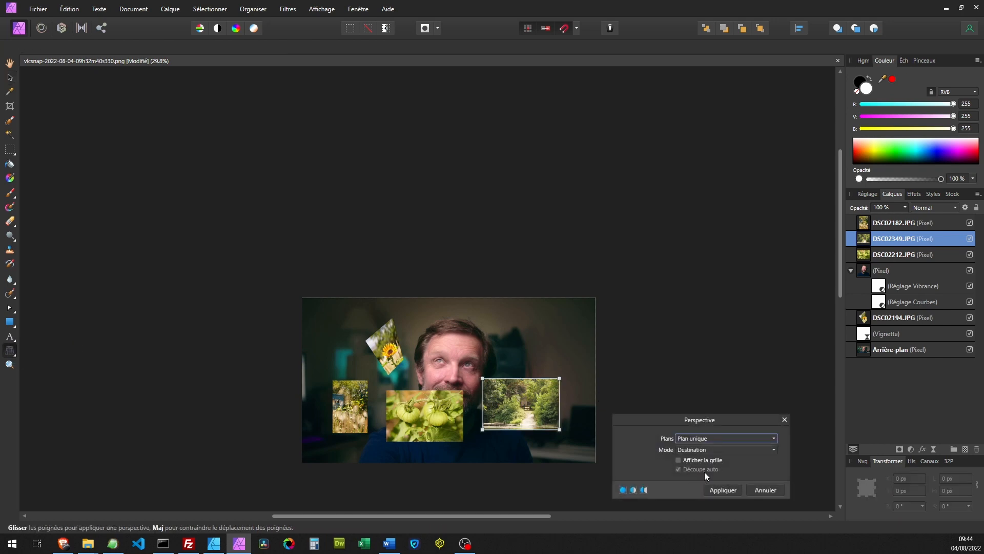
{"action": "left_click", "coordinate": [679, 460]}
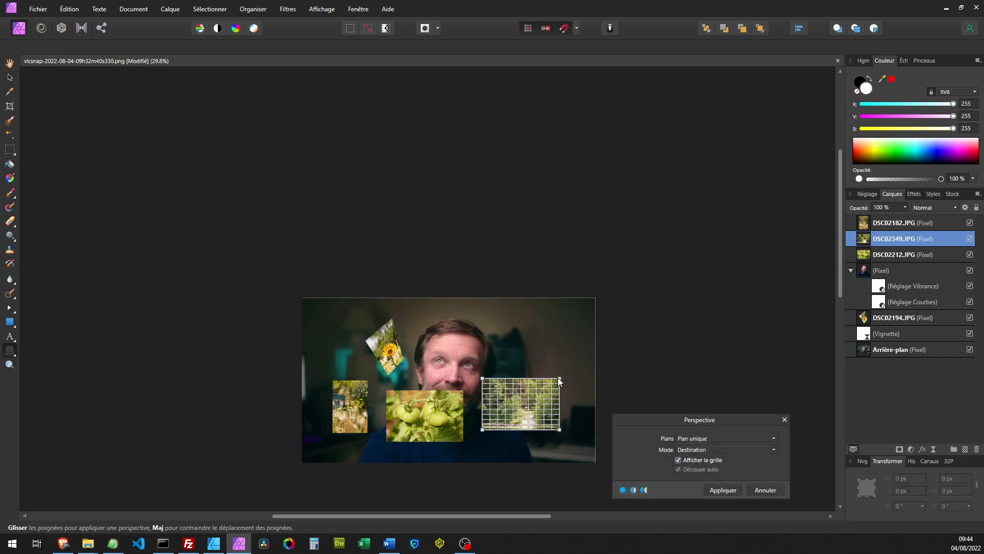
{"action": "left_click_drag", "start_coordinate": [558, 377], "coordinate": [549, 388]}
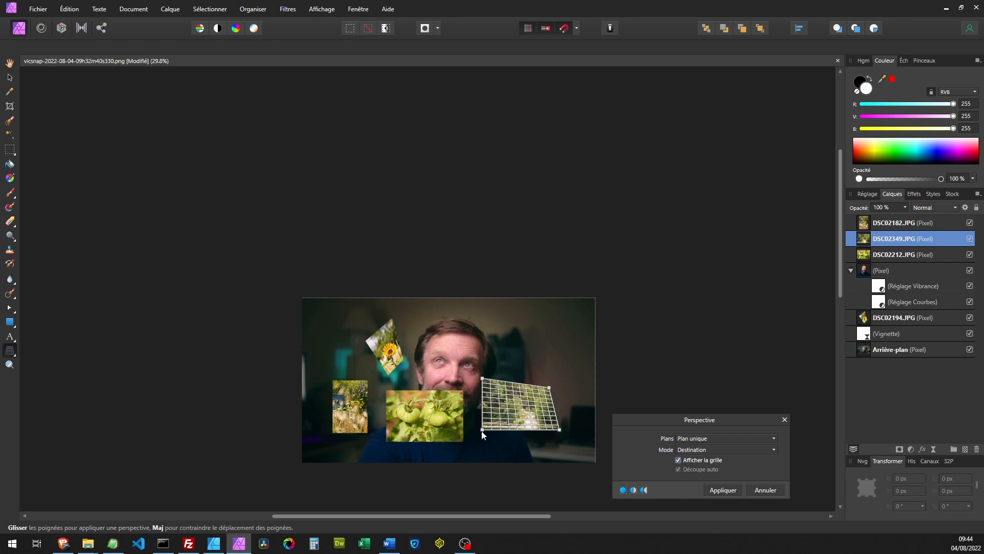
{"action": "left_click_drag", "start_coordinate": [485, 429], "coordinate": [479, 434]}
{"action": "left_click", "coordinate": [725, 488]}
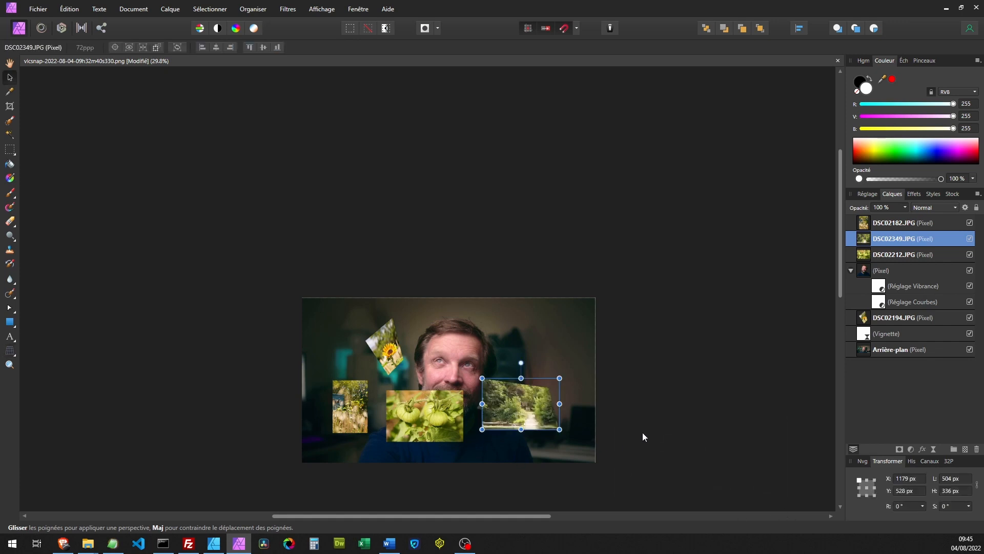
Move the forest path photo up beside the presenter's head and rotate it to about 21.7°.
{"action": "left_click", "coordinate": [625, 407]}
{"action": "left_click_drag", "start_coordinate": [500, 408], "coordinate": [516, 368]}
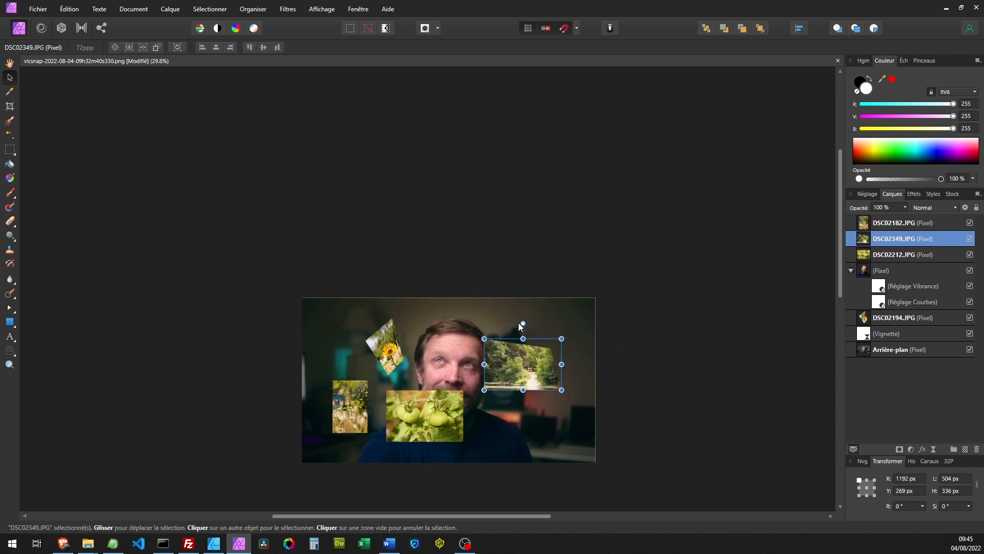
{"action": "left_click_drag", "start_coordinate": [523, 323], "coordinate": [507, 326]}
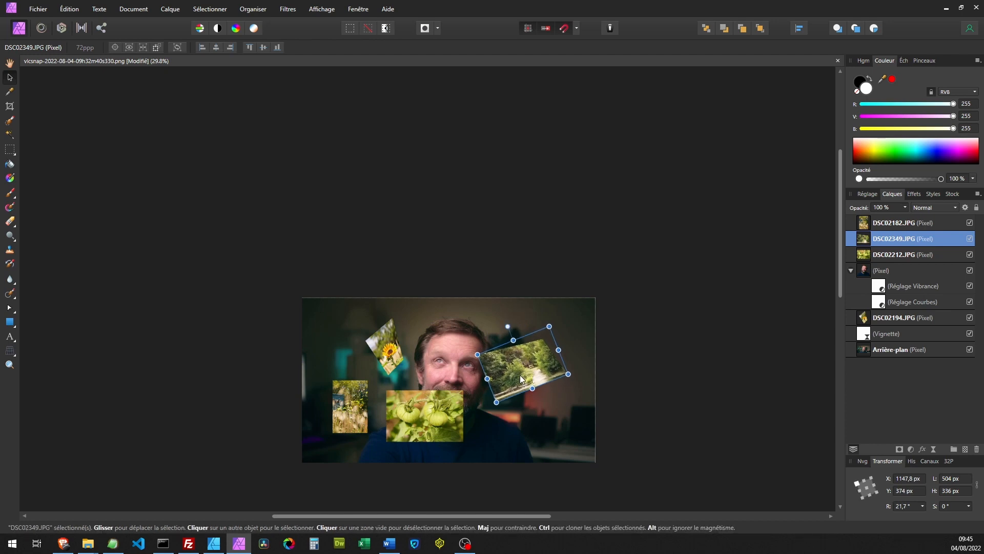
{"action": "left_click", "coordinate": [668, 380]}
{"action": "left_click_drag", "start_coordinate": [512, 373], "coordinate": [523, 357]}
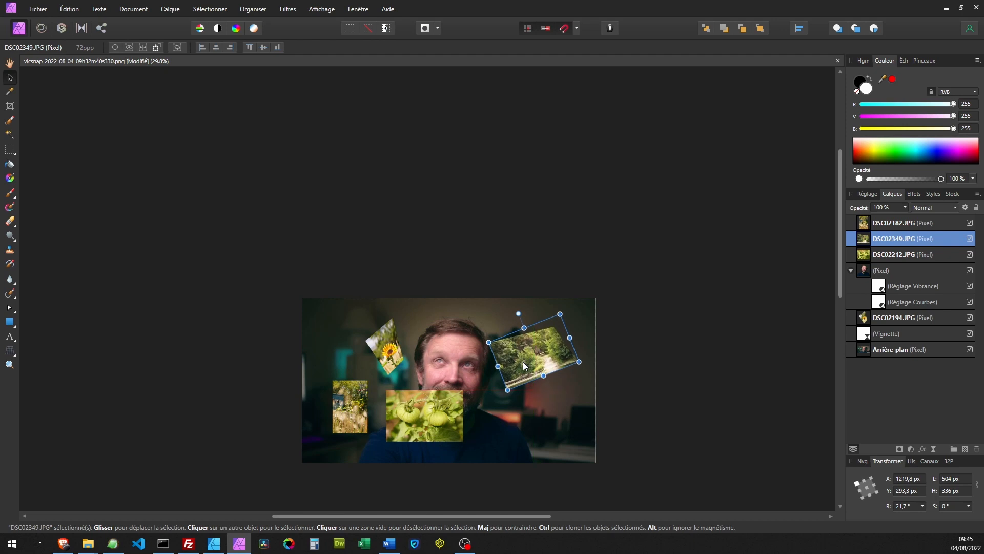
{"action": "left_click", "coordinate": [431, 422]}
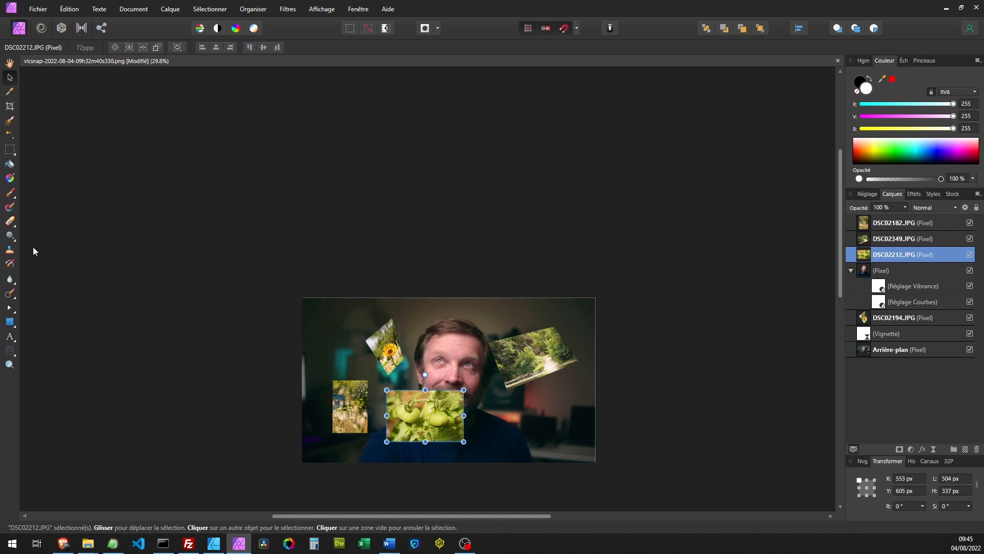
{"action": "left_click", "coordinate": [9, 351]}
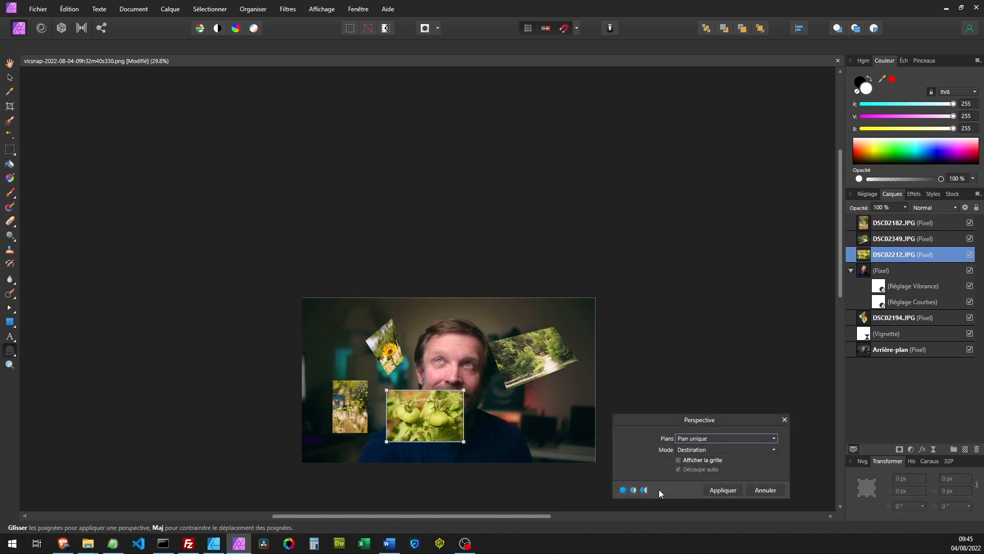
{"action": "left_click", "coordinate": [708, 459]}
{"action": "left_click", "coordinate": [717, 490]}
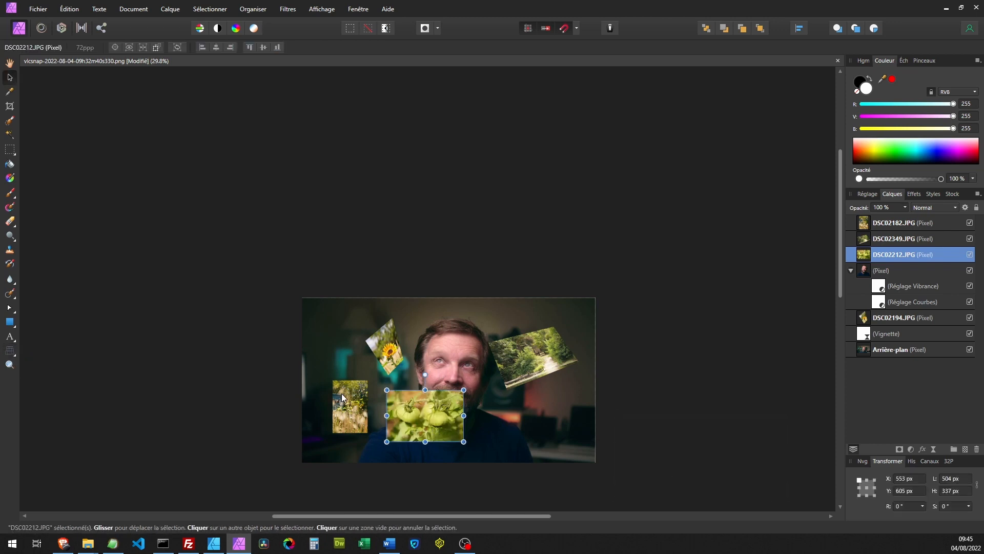
Skew the tomato photo, shrunk to about 373 × 249 px, in single-plane perspective and move it below the forest path photo.
{"action": "left_click_drag", "start_coordinate": [387, 390], "coordinate": [407, 403]}
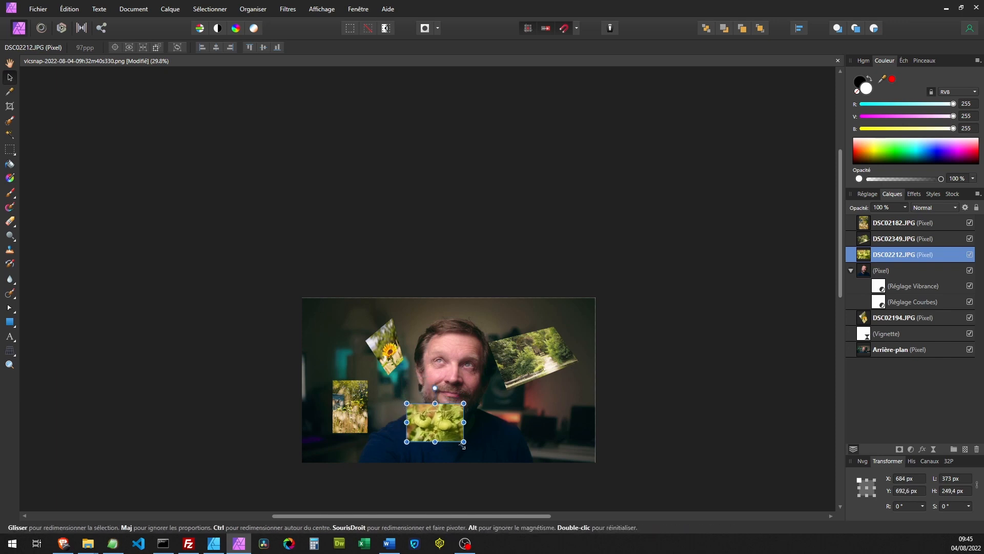
{"action": "left_click", "coordinate": [8, 352]}
{"action": "left_click", "coordinate": [699, 460]}
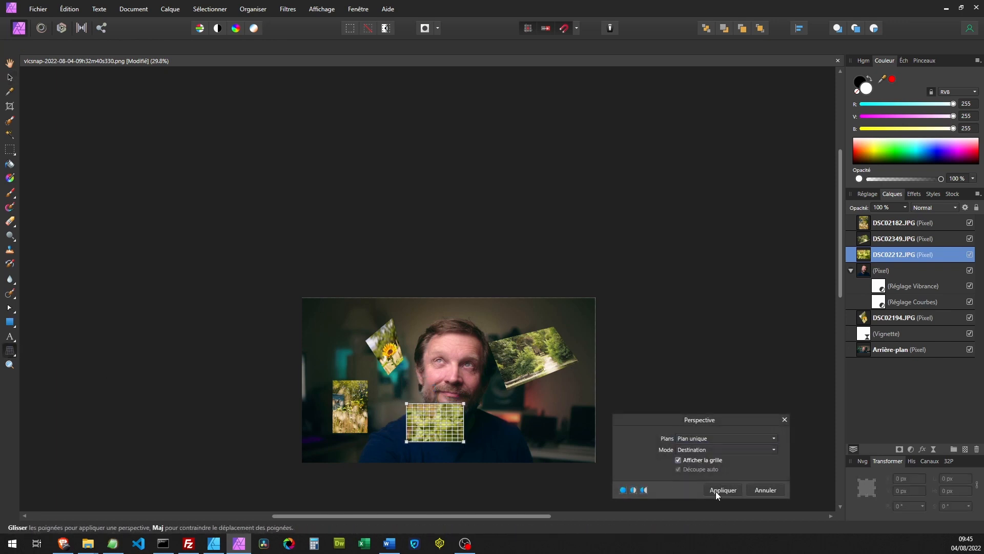
{"action": "left_click_drag", "start_coordinate": [463, 442], "coordinate": [472, 452]}
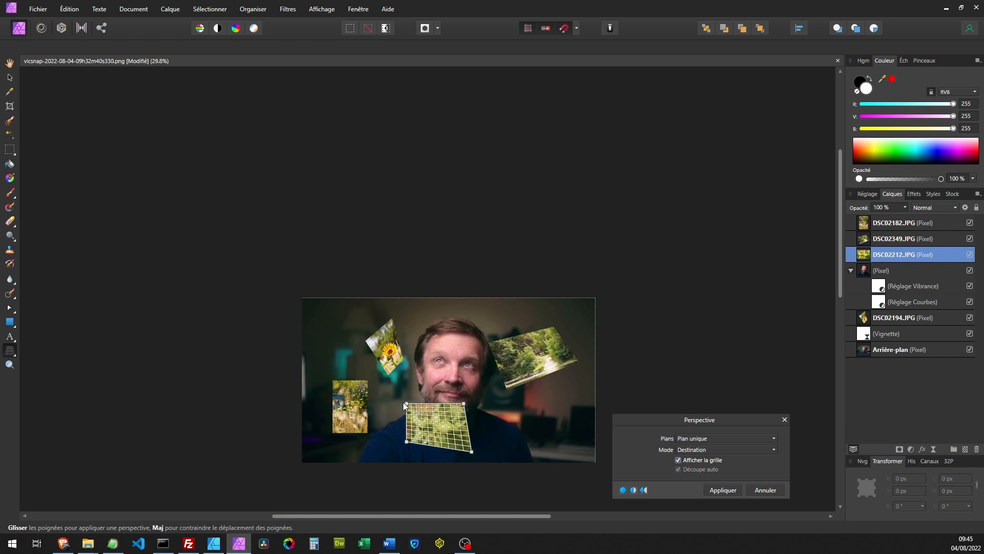
{"action": "left_click_drag", "start_coordinate": [407, 403], "coordinate": [417, 415]}
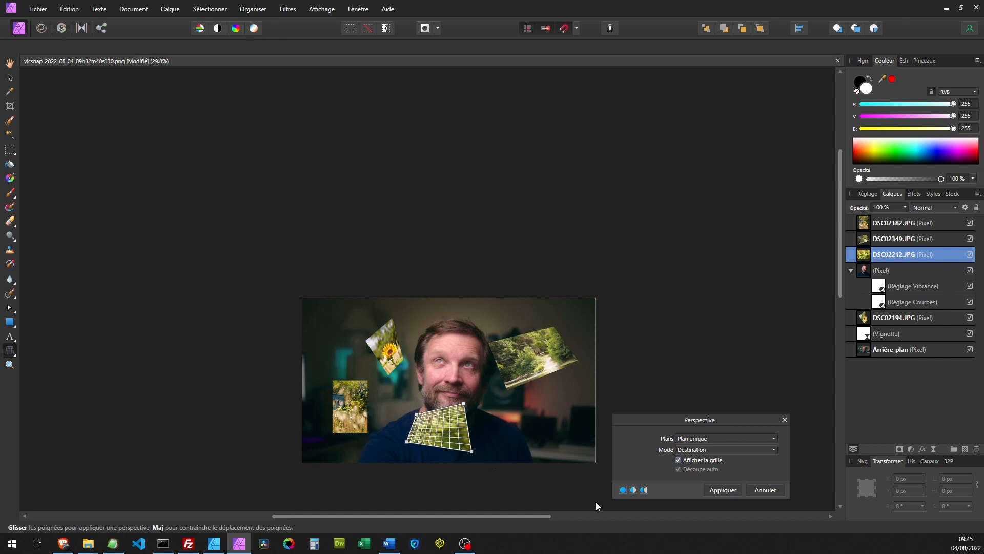
{"action": "left_click", "coordinate": [723, 490]}
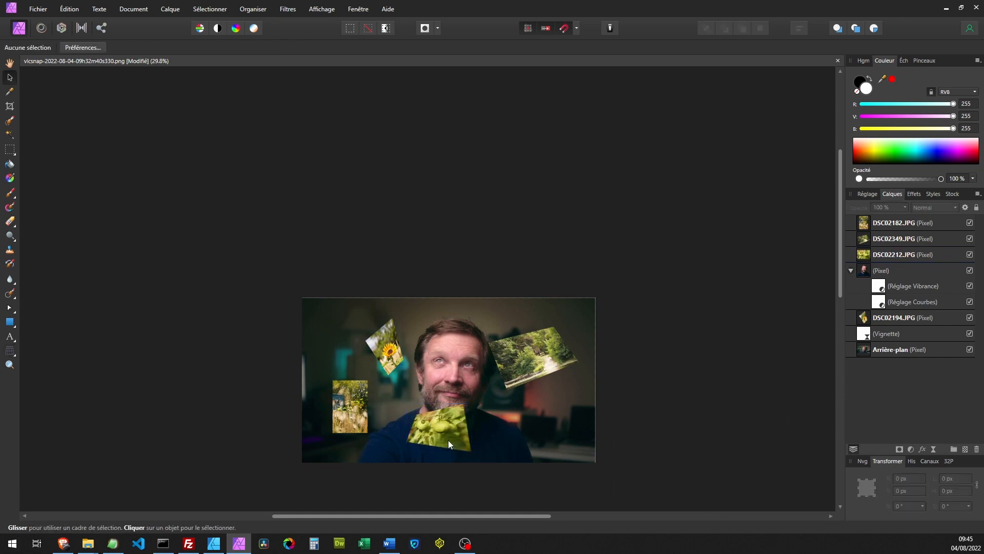
{"action": "left_click_drag", "start_coordinate": [444, 434], "coordinate": [532, 422]}
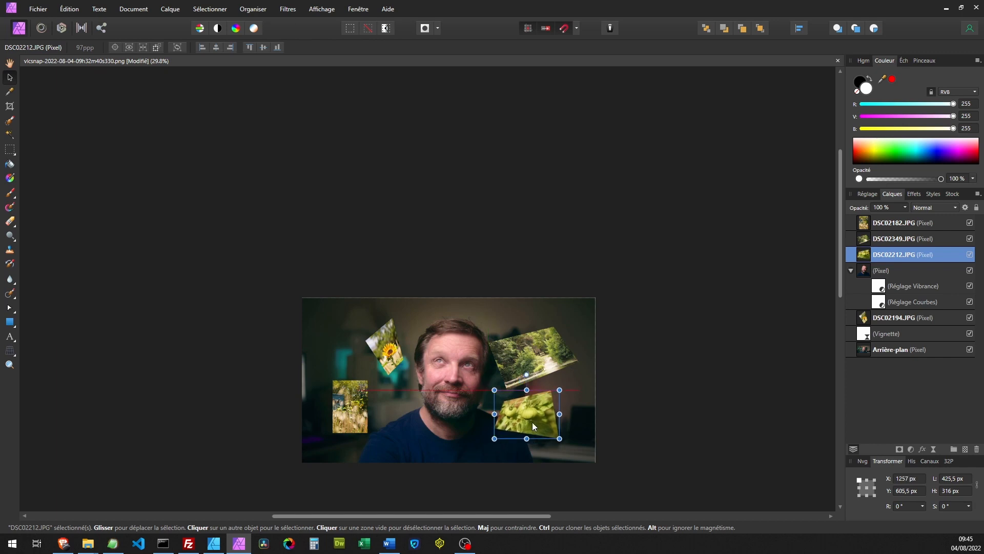
Distort DSC02182.JPG in single-plane perspective with the grid shown, lowering its upper-left corner.
{"action": "left_click", "coordinate": [352, 408]}
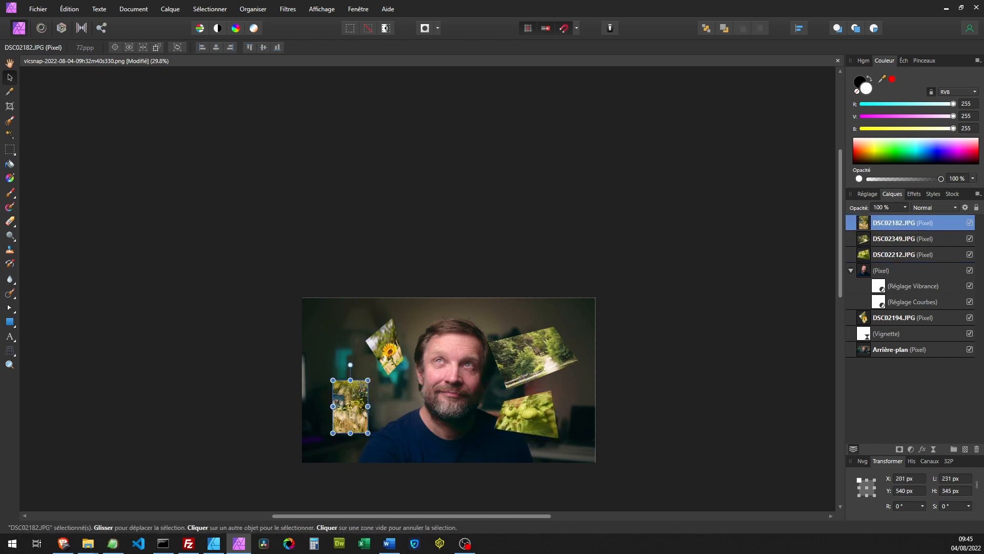
{"action": "left_click", "coordinate": [10, 351]}
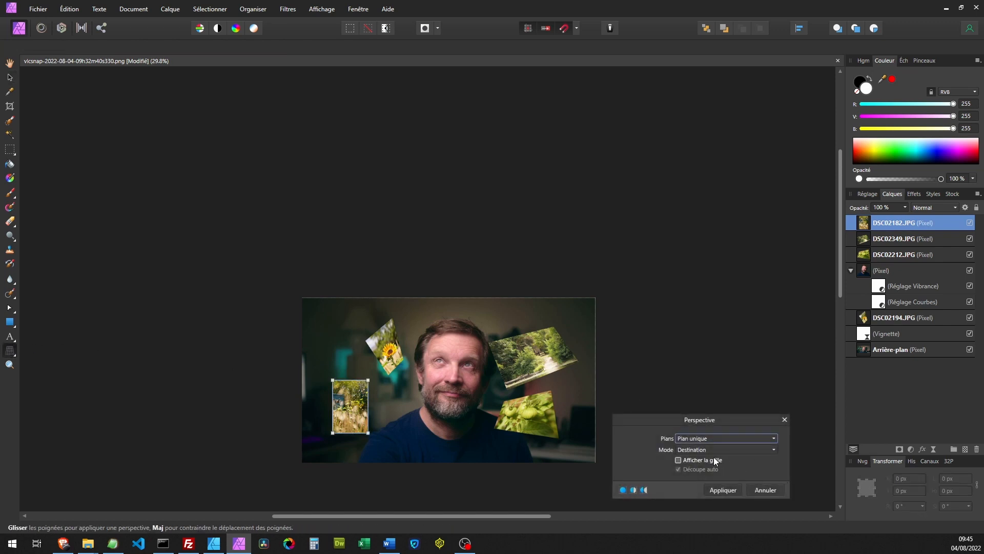
{"action": "left_click", "coordinate": [678, 459]}
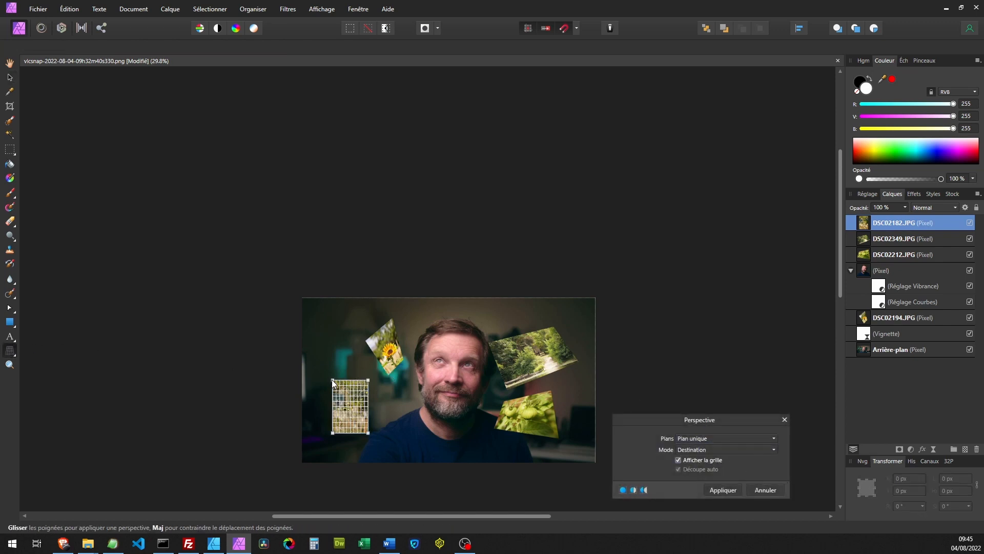
{"action": "left_click_drag", "start_coordinate": [332, 381], "coordinate": [337, 396]}
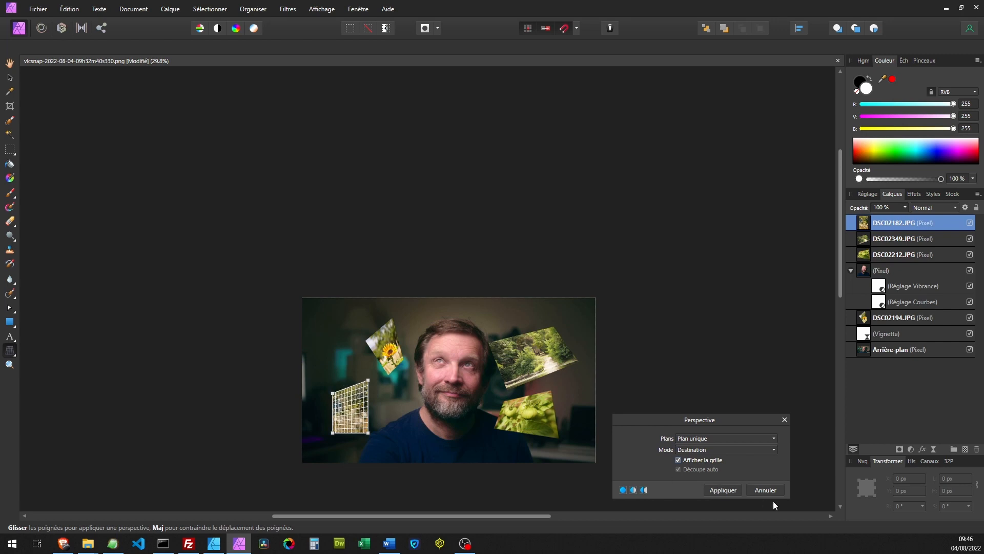
{"action": "left_click", "coordinate": [723, 490]}
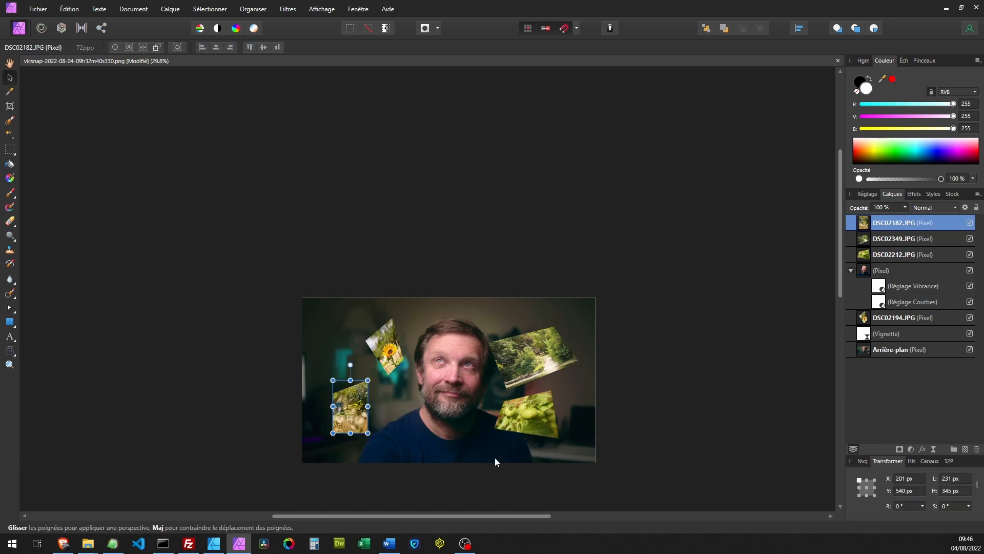
Rotate DSC02182.JPG to about 20.8° and the tomato photo to about -17.8°.
{"action": "left_click", "coordinate": [276, 488]}
{"action": "left_click", "coordinate": [367, 402]}
{"action": "left_click_drag", "start_coordinate": [350, 363], "coordinate": [337, 365]}
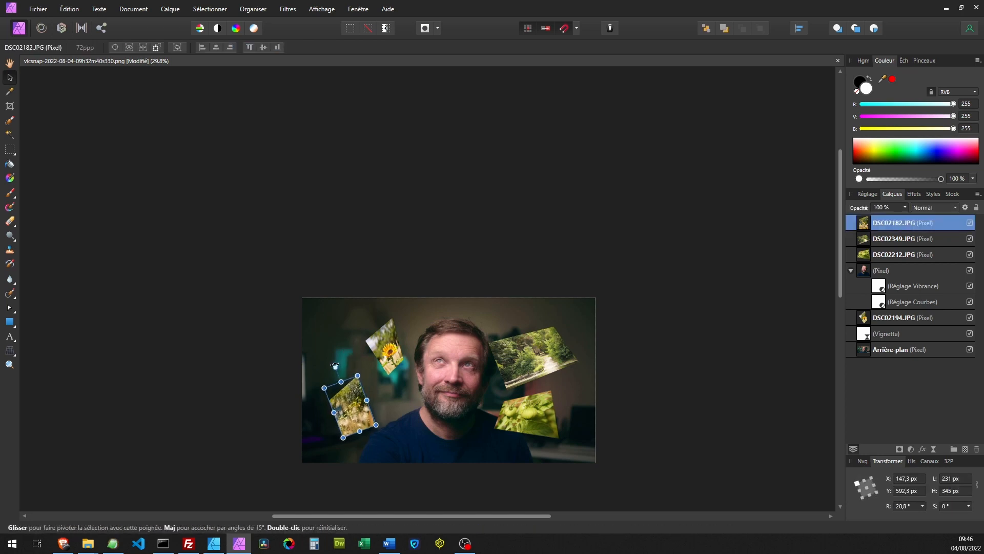
{"action": "left_click", "coordinate": [635, 437]}
{"action": "left_click", "coordinate": [538, 415]}
{"action": "left_click_drag", "start_coordinate": [538, 415], "coordinate": [528, 413]}
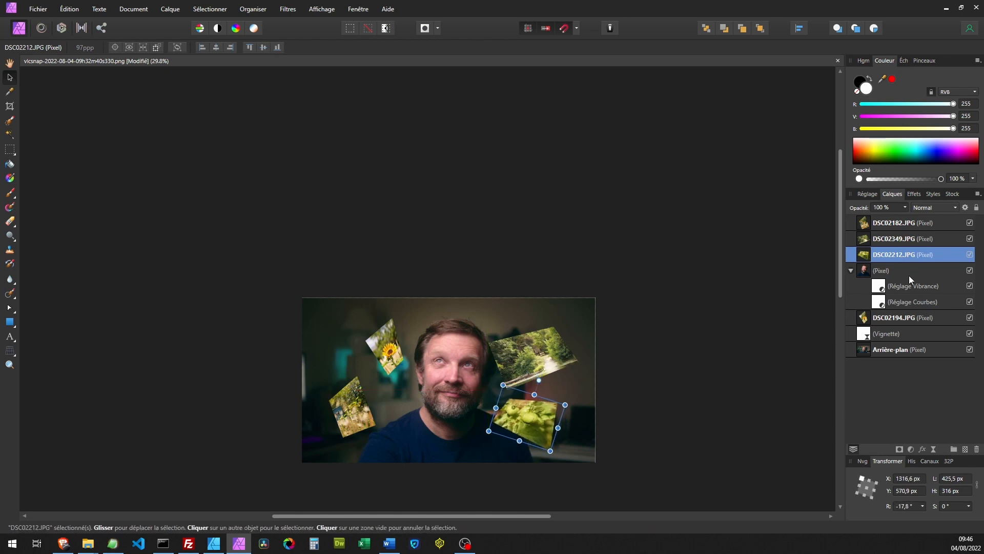
Try to move the DSC02182, DSC02349 and DSC02212 layers together beneath the presenter layer.
{"action": "left_click", "coordinate": [889, 224]}
{"action": "left_click", "coordinate": [884, 239], "text": "shift"}
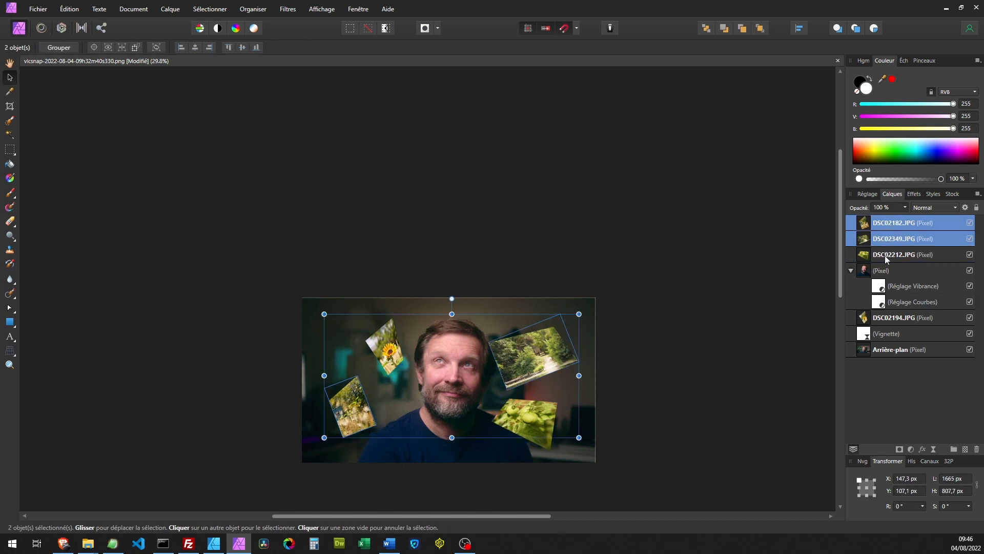
{"action": "left_click", "coordinate": [885, 255], "text": "shift"}
{"action": "left_click_drag", "start_coordinate": [884, 254], "coordinate": [879, 312]}
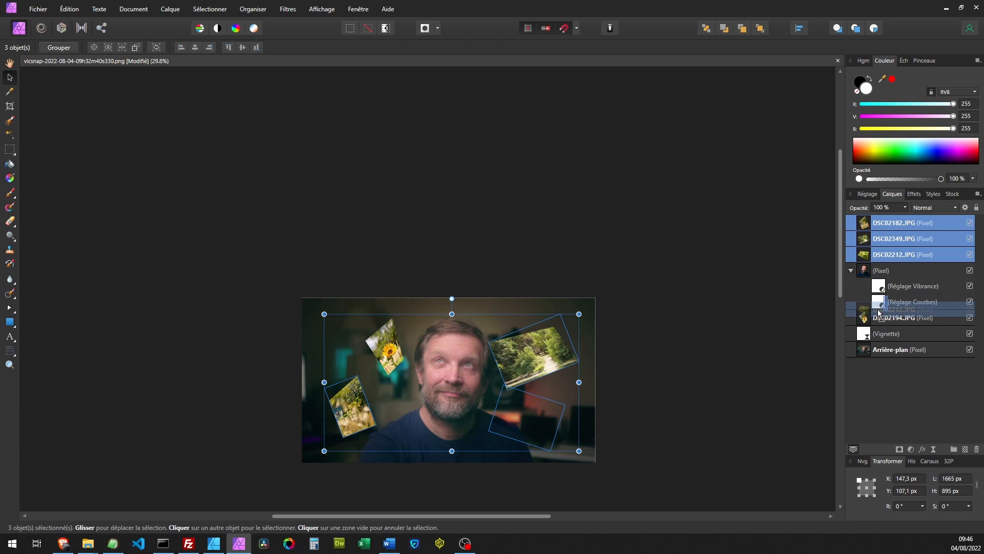
{"action": "left_click_drag", "start_coordinate": [879, 313], "coordinate": [879, 314]}
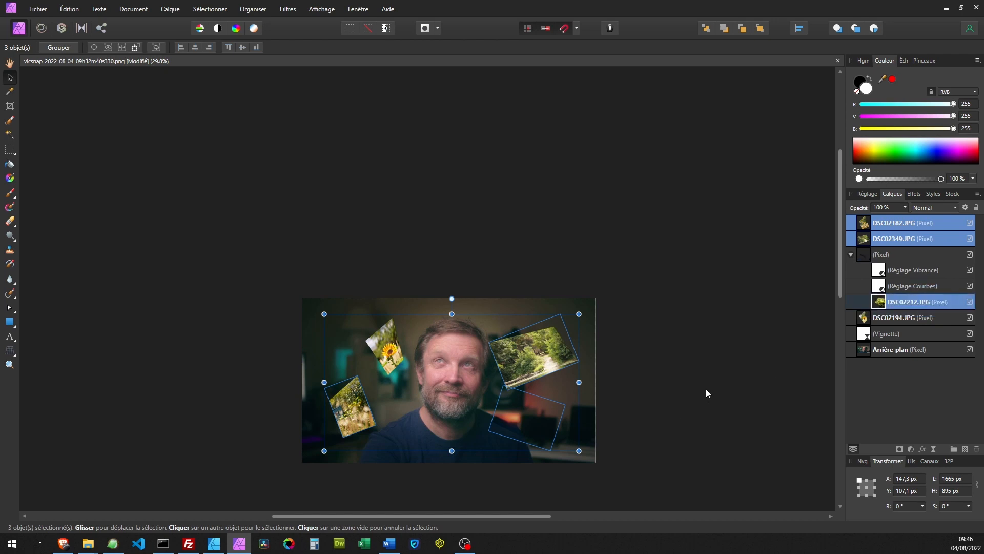
{"action": "key", "text": "ctrl+z"}
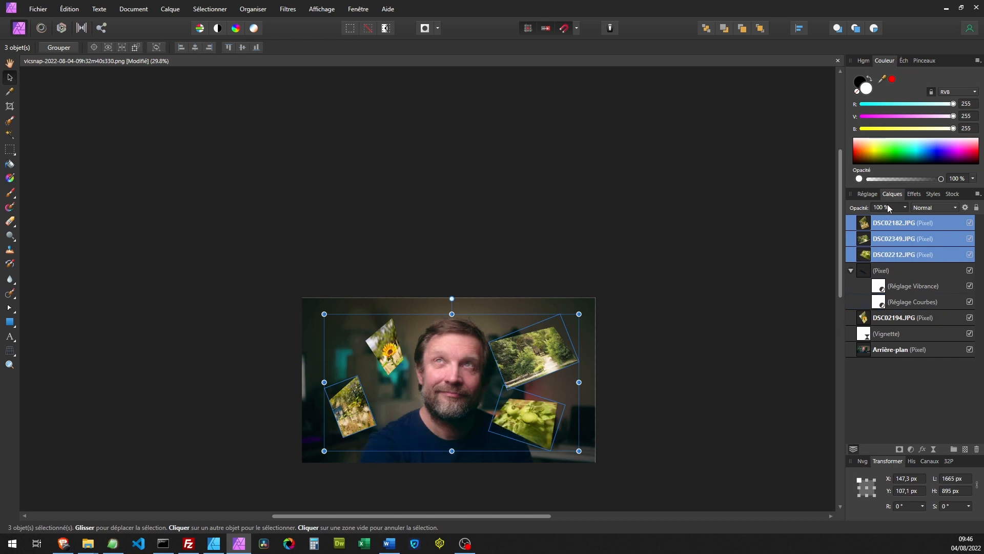
Reorder the layers so that DSC02182, DSC02349 and DSC02212 sit directly beneath the presenter layer and above DSC02194.
{"action": "left_click", "coordinate": [793, 278]}
{"action": "double_click", "coordinate": [864, 254]}
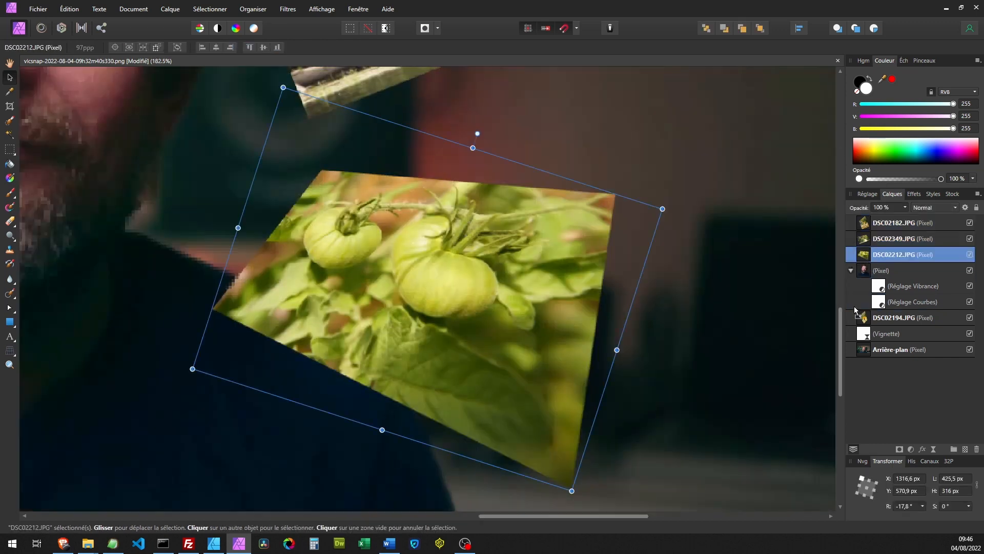
{"action": "scroll", "coordinate": [669, 347], "scroll_direction": "down", "scroll_amount": 5}
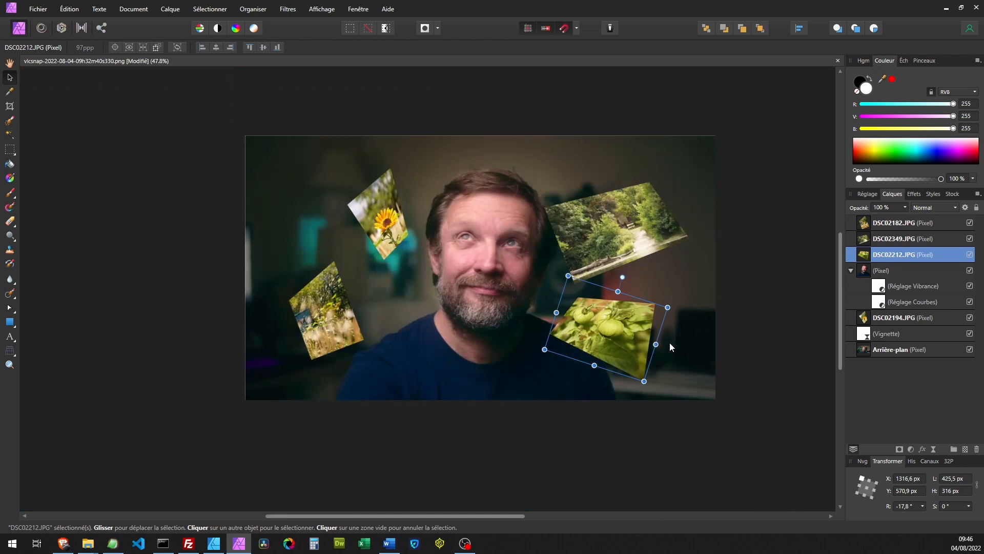
{"action": "left_click_drag", "start_coordinate": [863, 296], "coordinate": [861, 313]}
{"action": "left_click_drag", "start_coordinate": [866, 242], "coordinate": [863, 281]}
{"action": "left_click", "coordinate": [523, 447]}
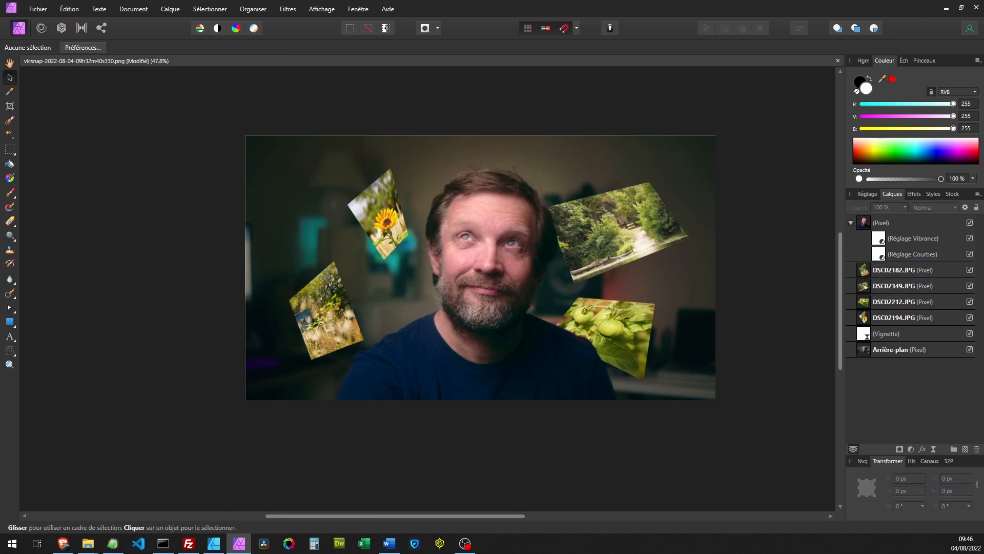
Add DSC02378.JPG from the photos-tuto folder to the thumbnail as a new image layer.
{"action": "key", "text": "alt+Tab"}
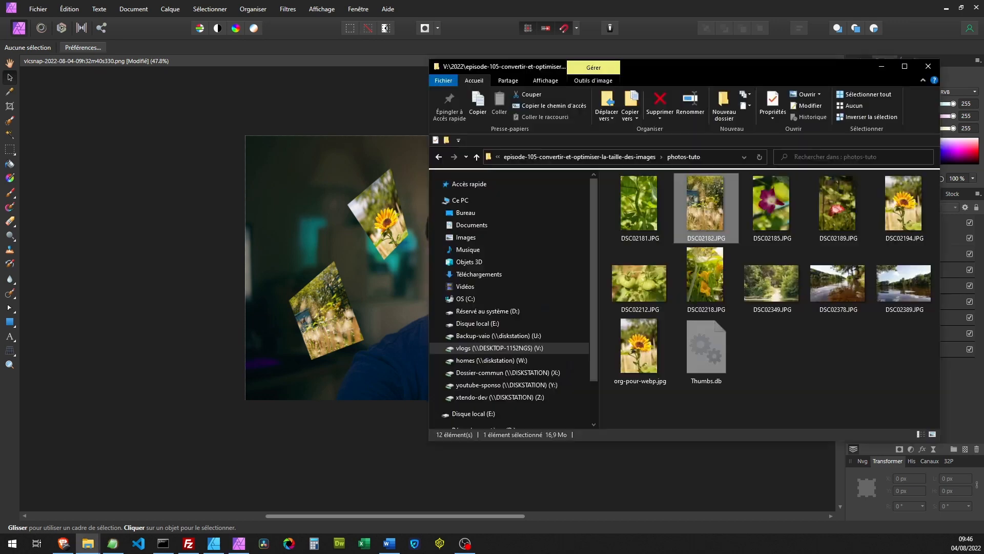
{"action": "left_click_drag", "start_coordinate": [846, 291], "coordinate": [306, 201]}
{"action": "left_click_drag", "start_coordinate": [439, 176], "coordinate": [306, 201]}
{"action": "scroll", "coordinate": [417, 292], "scroll_direction": "down", "scroll_amount": 8}
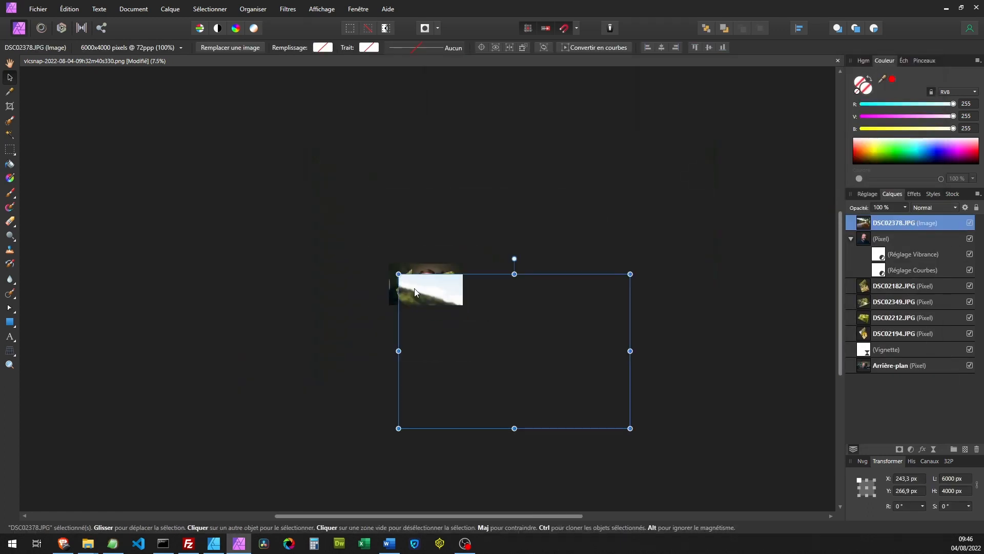
Scale DSC02378.JPG down to about 566 × 377 px and place it against the canvas's upper edge, above the presenter's face.
{"action": "left_click_drag", "start_coordinate": [629, 273], "coordinate": [426, 274]}
{"action": "scroll", "coordinate": [426, 275], "scroll_direction": "up", "scroll_amount": 6}
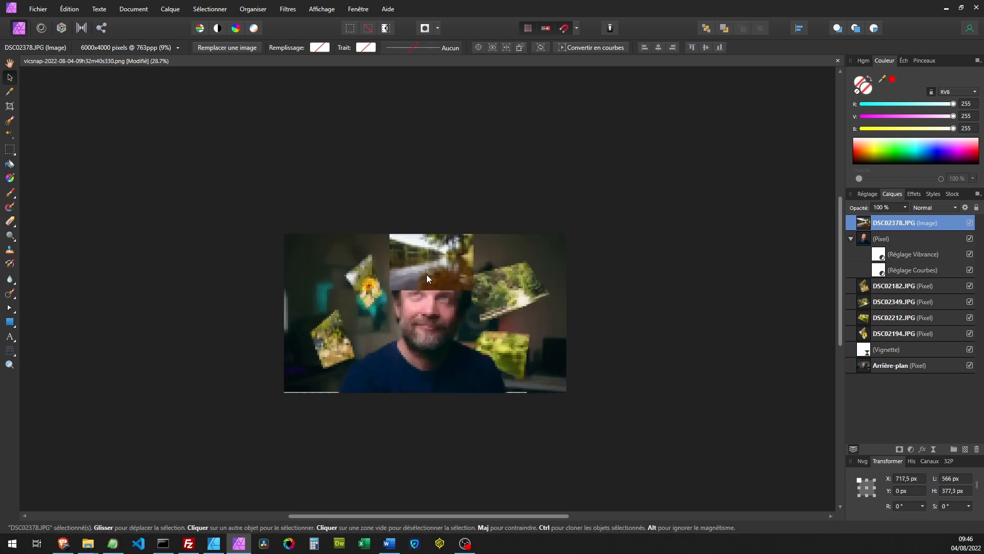
{"action": "scroll", "coordinate": [426, 278], "scroll_direction": "up", "scroll_amount": 5}
{"action": "scroll", "coordinate": [445, 248], "scroll_direction": "down", "scroll_amount": 7}
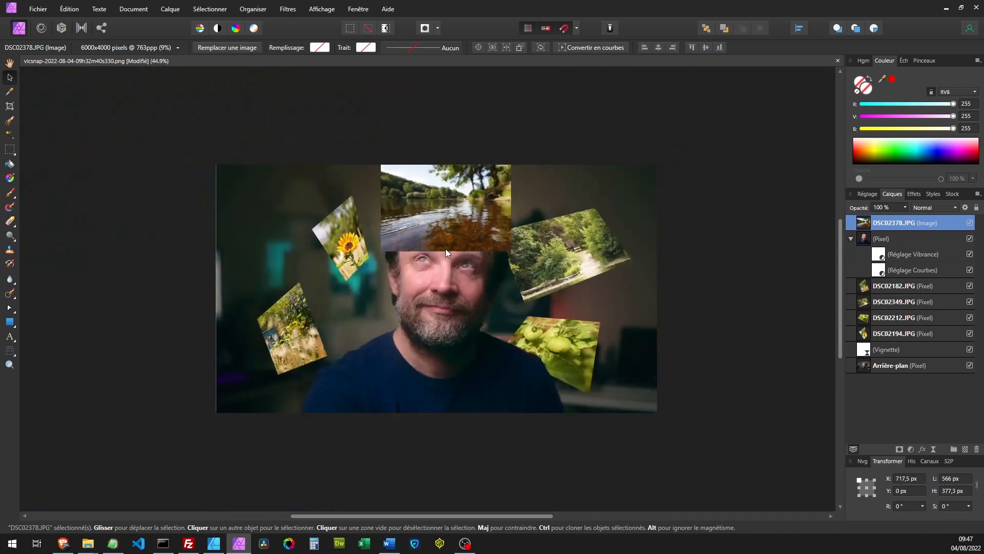
Reposition the sunflower photo to about X 246.5, Y 223.4 px and DSC02182.JPG to about X 194.8, Y 679.6 px.
{"action": "left_click", "coordinate": [366, 244]}
{"action": "left_click_drag", "start_coordinate": [367, 244], "coordinate": [345, 245]}
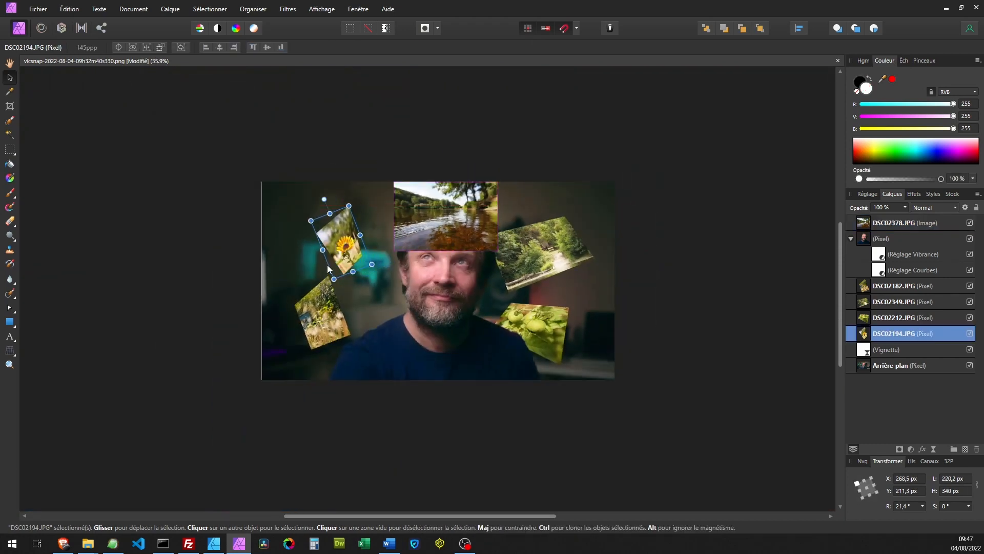
{"action": "left_click", "coordinate": [313, 325]}
{"action": "mouse_move", "coordinate": [307, 320]}
{"action": "left_mouse_down"}
{"action": "mouse_move", "coordinate": [294, 318]}
{"action": "mouse_move", "coordinate": [321, 331]}
{"action": "left_mouse_up"}
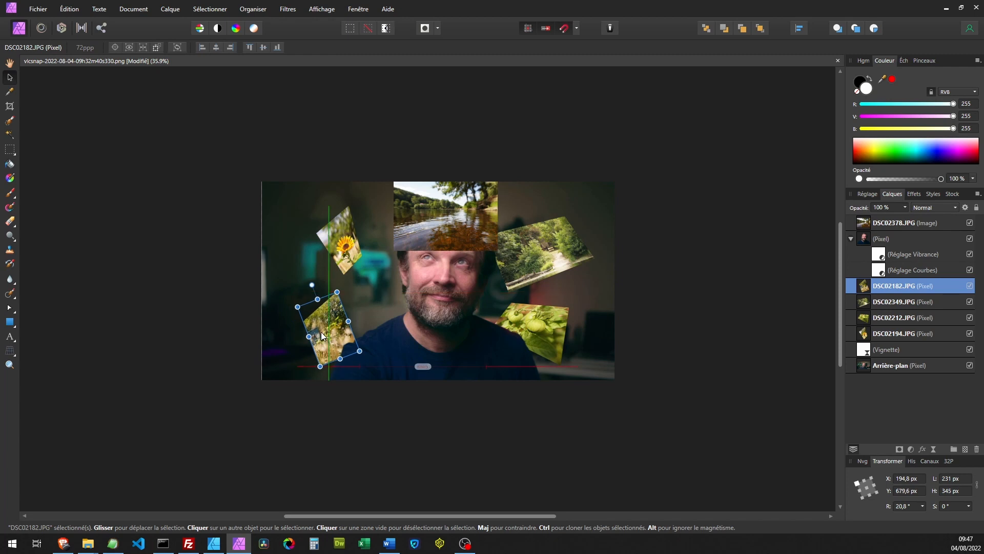
{"action": "left_click", "coordinate": [339, 241]}
{"action": "left_click_drag", "start_coordinate": [339, 241], "coordinate": [334, 244]}
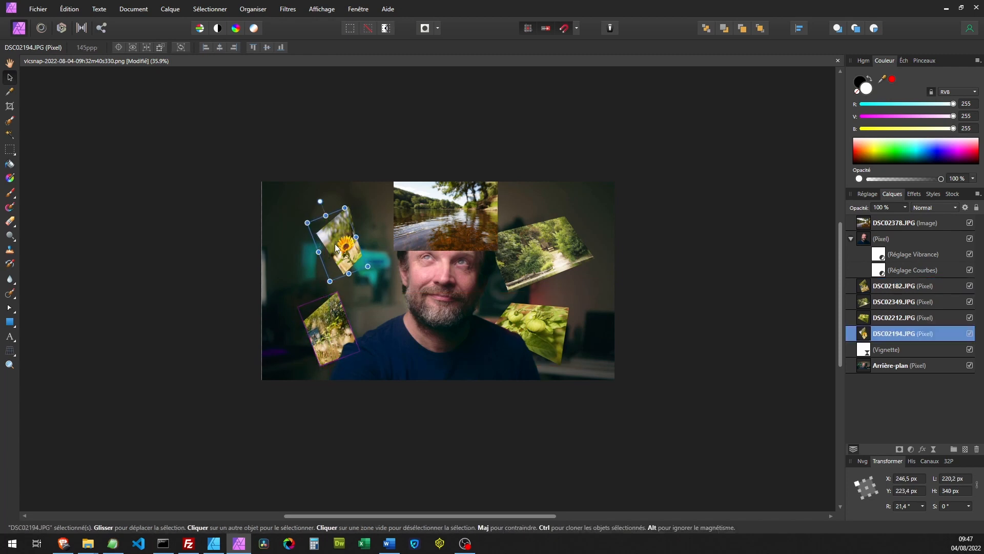
Rasterize the DSC02378.JPG image layer into a pixel layer.
{"action": "left_click", "coordinate": [451, 210]}
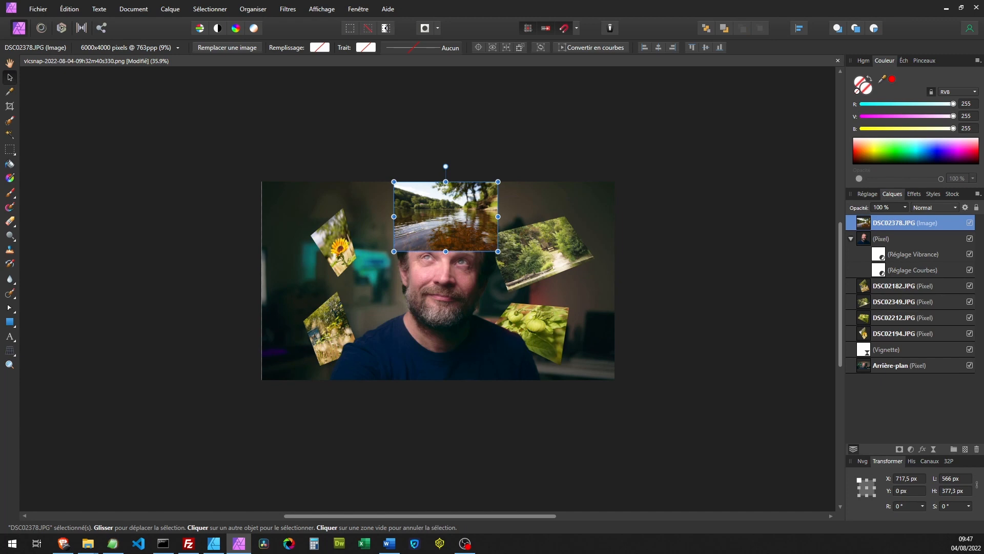
{"action": "right_click", "coordinate": [427, 220]}
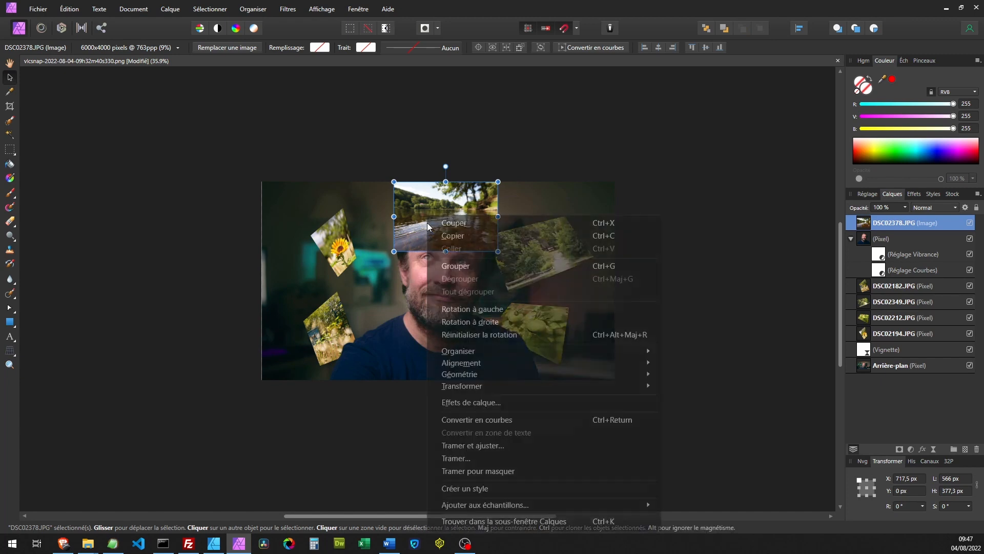
{"action": "left_click", "coordinate": [475, 460]}
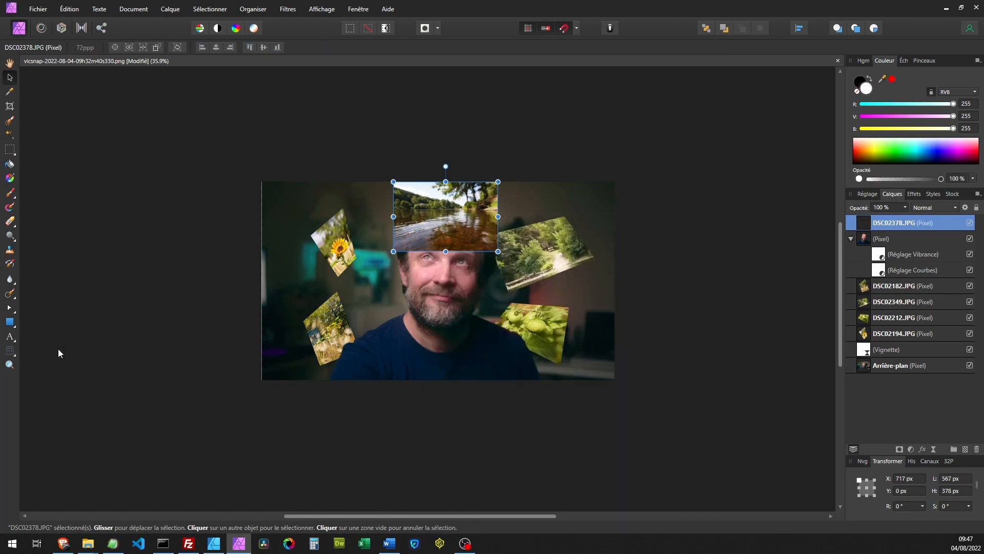
Apply a single-plane perspective to DSC02378.JPG with the grid shown, spreading its lower corners outward and pulling the upper-left corner inward.
{"action": "left_click", "coordinate": [10, 350]}
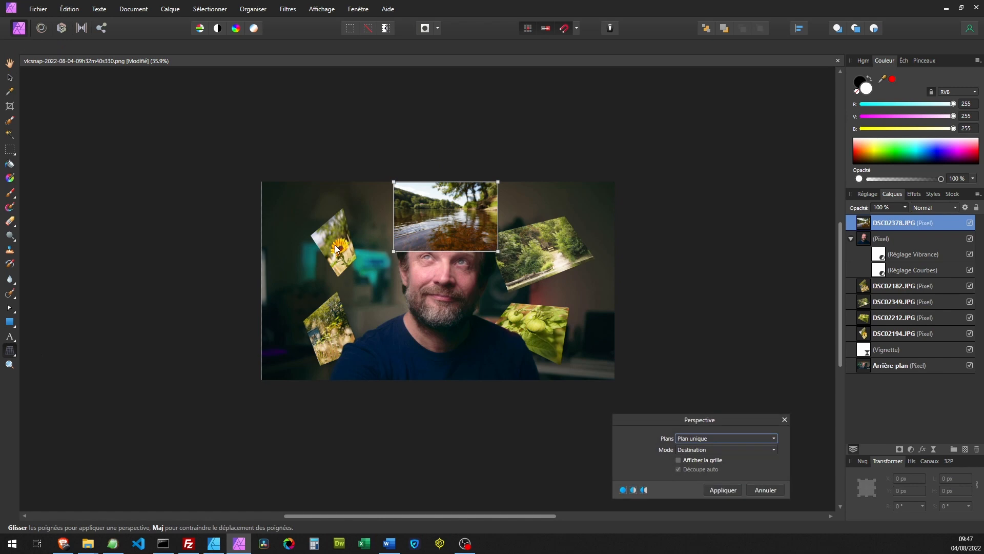
{"action": "left_click", "coordinate": [679, 460]}
{"action": "mouse_move", "coordinate": [393, 250]}
{"action": "left_mouse_down"}
{"action": "mouse_move", "coordinate": [404, 237]}
{"action": "mouse_move", "coordinate": [379, 245]}
{"action": "left_mouse_up"}
{"action": "mouse_move", "coordinate": [500, 250]}
{"action": "left_mouse_down"}
{"action": "mouse_move", "coordinate": [487, 245]}
{"action": "mouse_move", "coordinate": [511, 241]}
{"action": "mouse_move", "coordinate": [509, 232]}
{"action": "mouse_move", "coordinate": [512, 242]}
{"action": "left_mouse_up"}
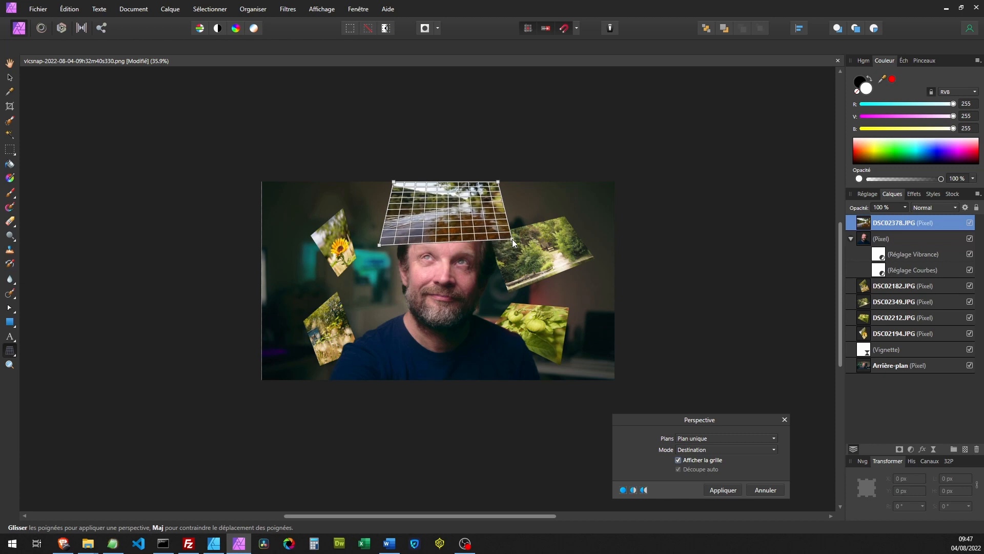
{"action": "left_click_drag", "start_coordinate": [393, 182], "coordinate": [401, 192]}
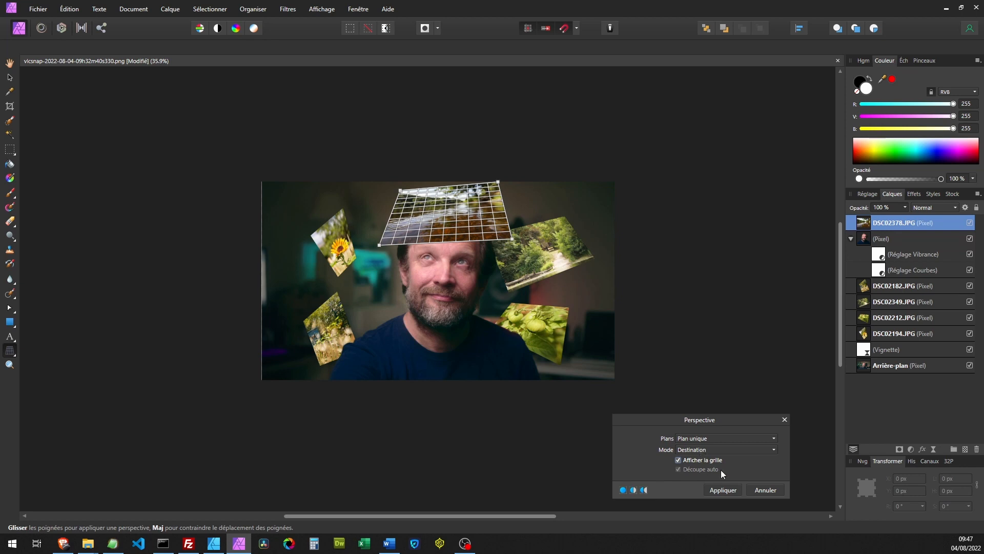
{"action": "left_click", "coordinate": [718, 489]}
Move DSC02378.JPG up over the presenter's head, shrink it to about 476 × 227 px and rotate it to about 21.2°.
{"action": "key", "text": "v"}
{"action": "left_click", "coordinate": [548, 149]}
{"action": "left_click_drag", "start_coordinate": [456, 211], "coordinate": [449, 171]}
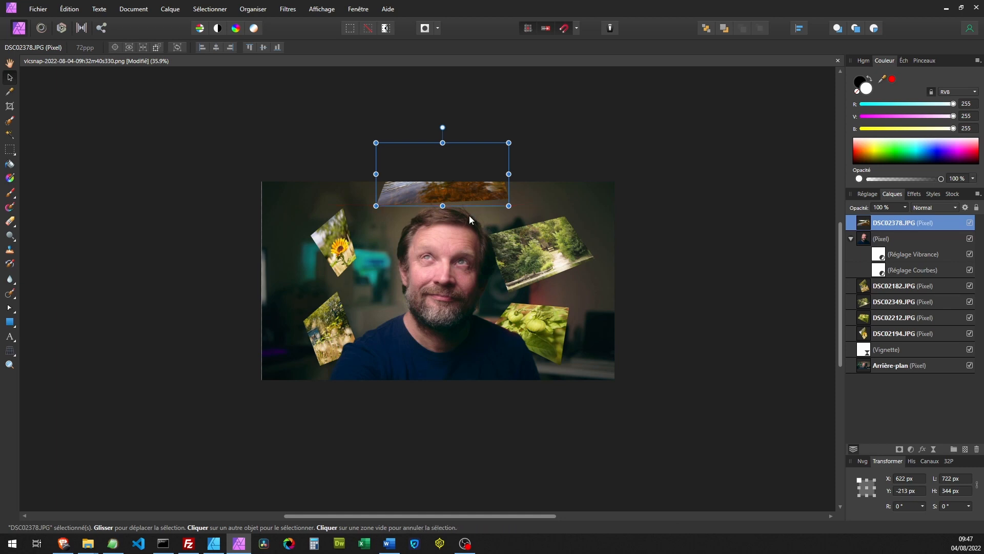
{"action": "left_click_drag", "start_coordinate": [509, 142], "coordinate": [422, 153]}
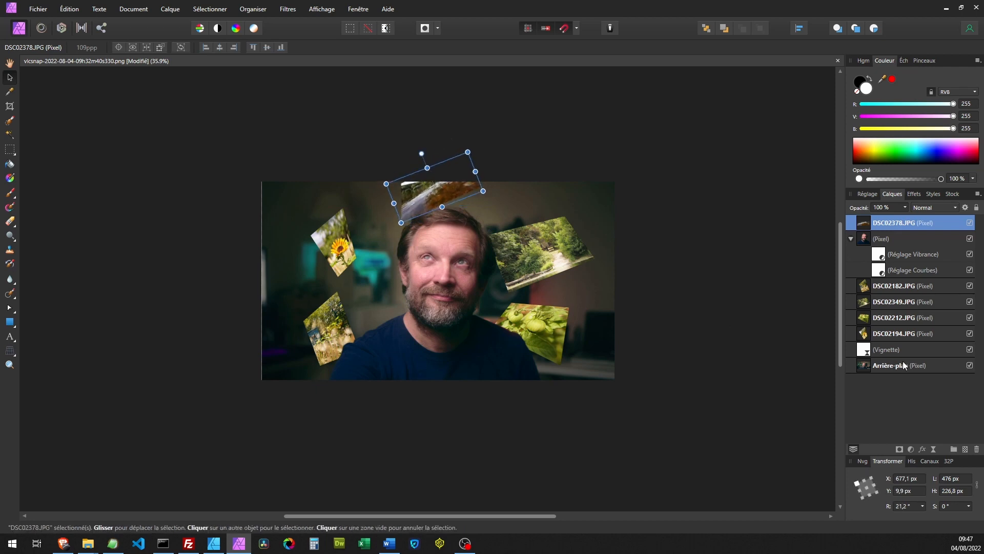
Place the DSC02378.JPG layer directly beneath the presenter layer and shift the photo to about X 694, Y 74 px.
{"action": "left_click_drag", "start_coordinate": [866, 226], "coordinate": [860, 284]}
{"action": "left_click", "coordinate": [438, 436]}
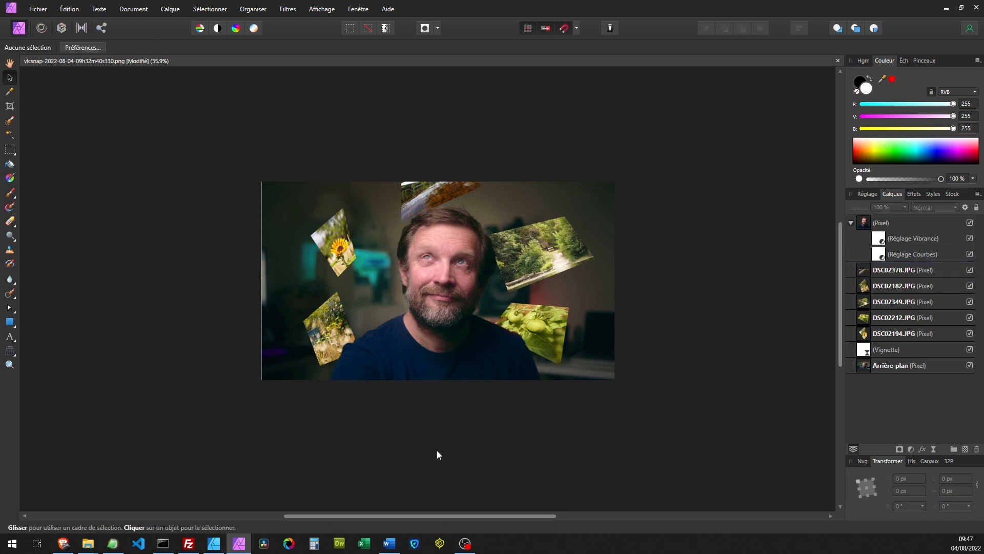
{"action": "left_click", "coordinate": [423, 196]}
{"action": "left_click_drag", "start_coordinate": [423, 196], "coordinate": [424, 203]}
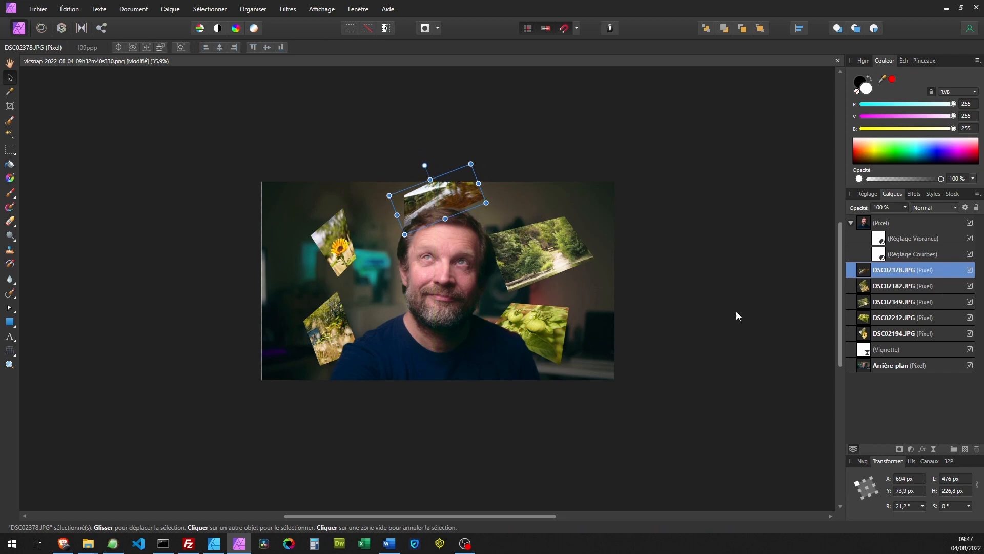
{"action": "left_click", "coordinate": [733, 296]}
Give all five nature photos an outer glow with a radius of about 33.7 px and an intensity of 3%.
{"action": "left_click", "coordinate": [327, 336]}
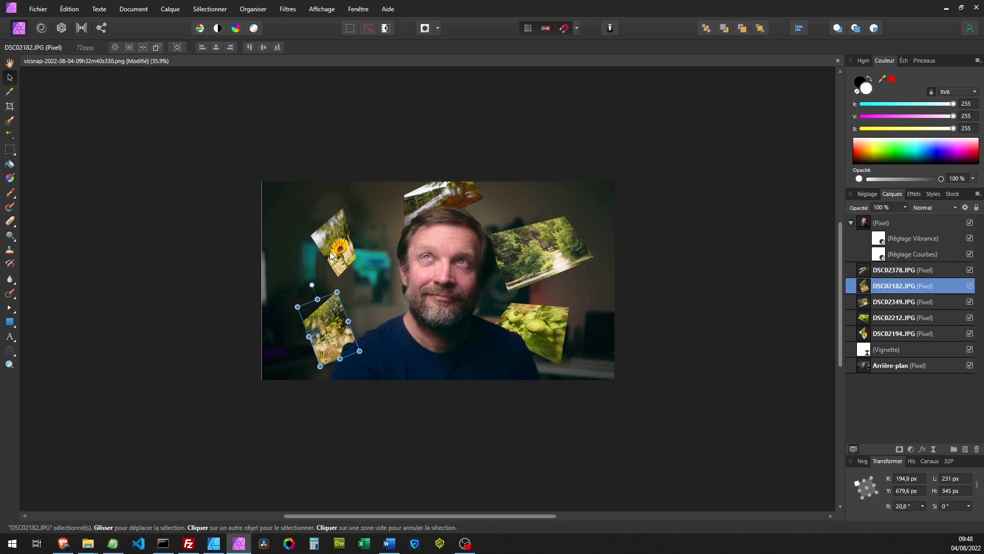
{"action": "left_click", "coordinate": [336, 245], "text": "shift"}
{"action": "left_click", "coordinate": [427, 196], "text": "shift"}
{"action": "left_click", "coordinate": [543, 250], "text": "shift"}
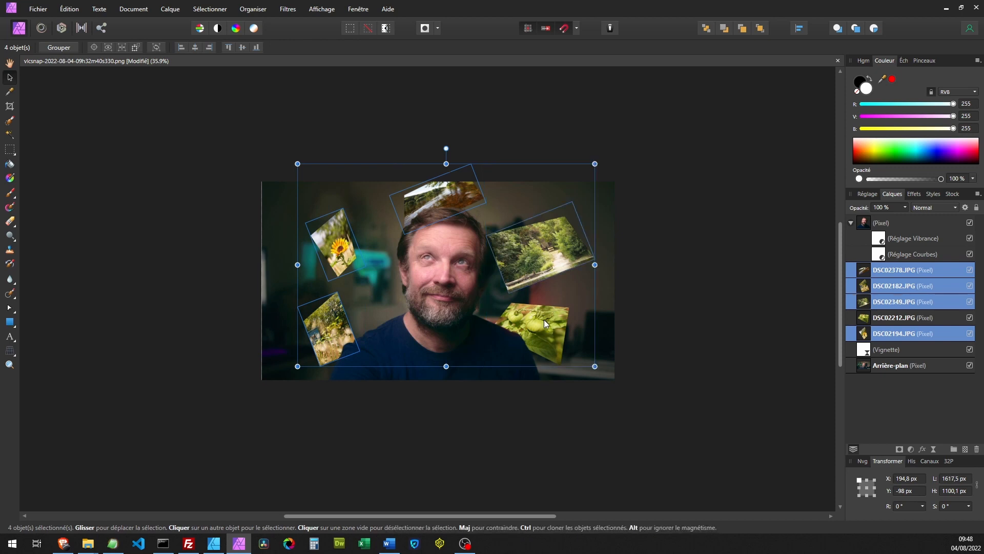
{"action": "left_click", "coordinate": [544, 321], "text": "shift"}
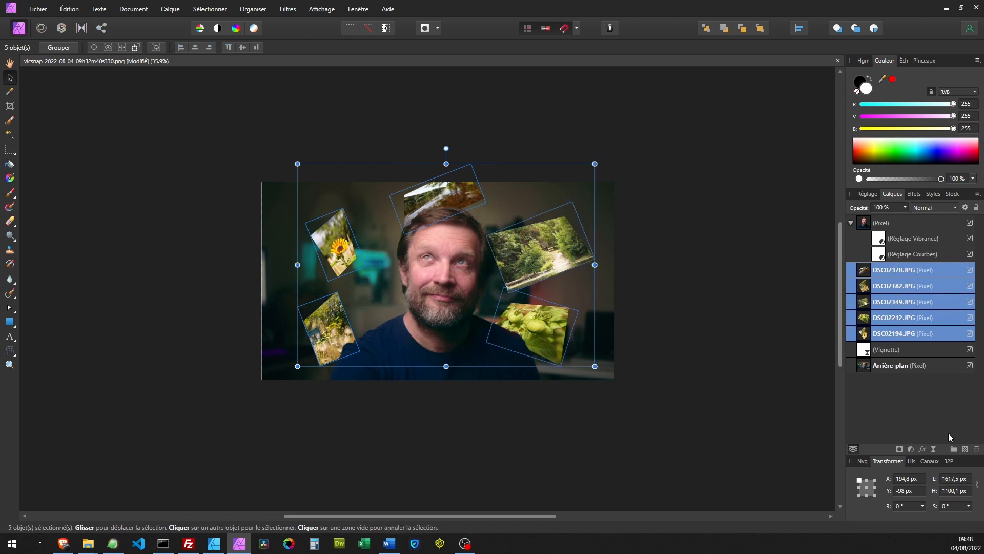
{"action": "left_click", "coordinate": [922, 449]}
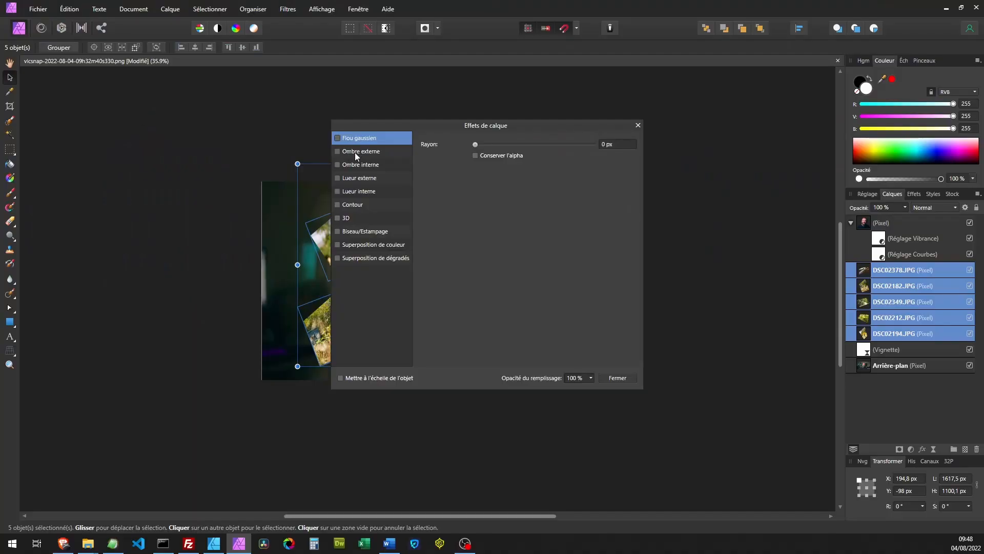
{"action": "left_click", "coordinate": [352, 179]}
{"action": "left_click", "coordinate": [337, 179]}
{"action": "left_click_drag", "start_coordinate": [359, 124], "coordinate": [552, 112]}
{"action": "left_click_drag", "start_coordinate": [653, 155], "coordinate": [694, 161]}
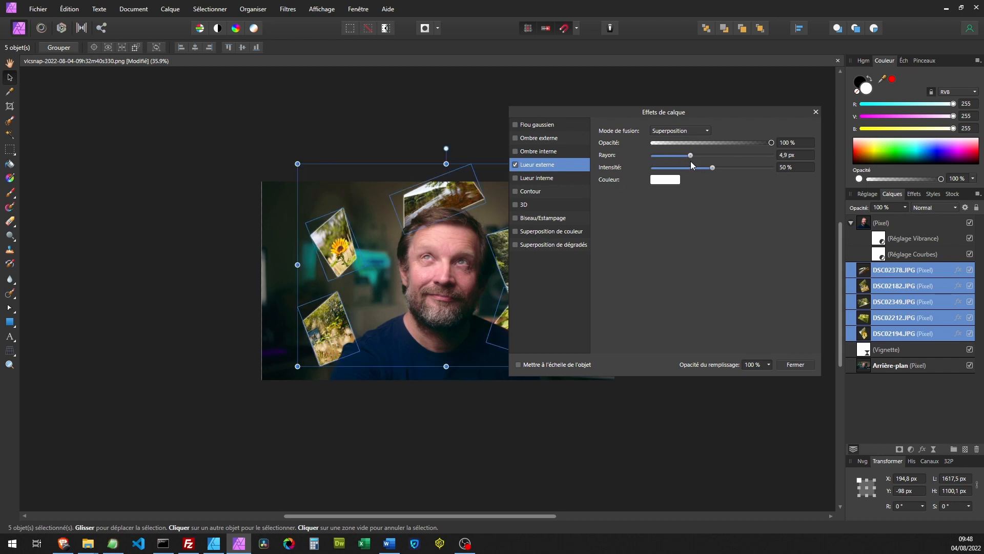
{"action": "left_click_drag", "start_coordinate": [712, 168], "coordinate": [736, 159]}
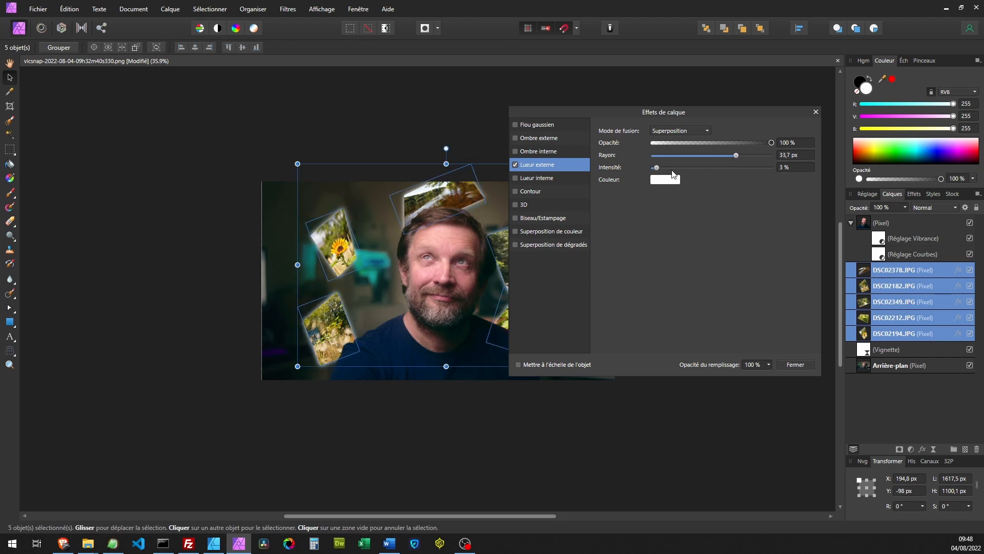
Set the outer glow's colour to black and its blend mode to Normal.
{"action": "left_click", "coordinate": [665, 179]}
{"action": "left_click_drag", "start_coordinate": [625, 269], "coordinate": [588, 294]}
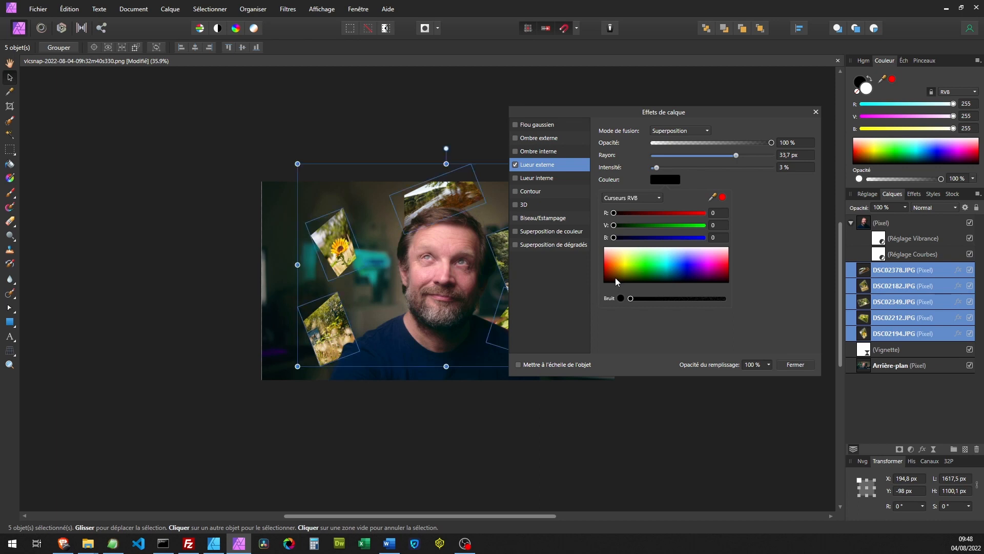
{"action": "left_click", "coordinate": [683, 131]}
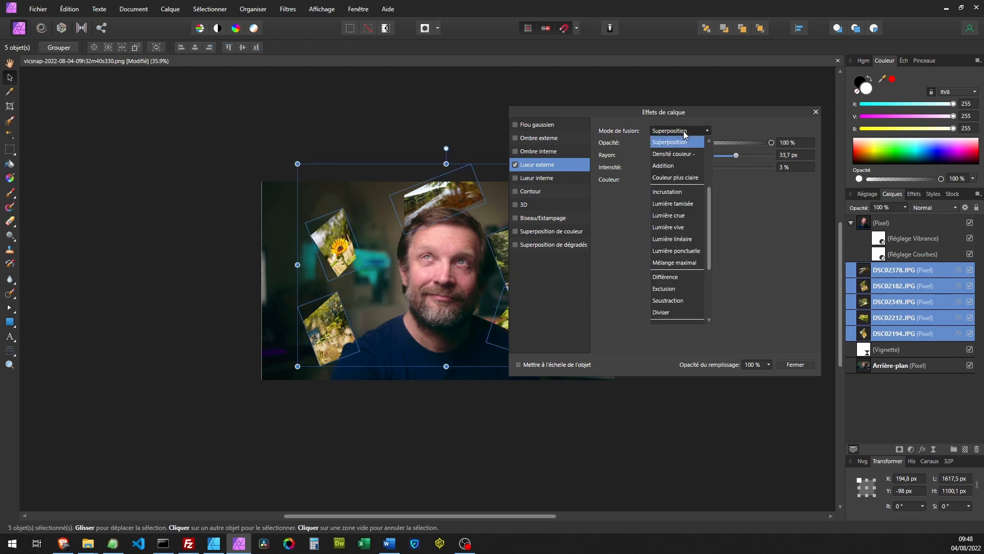
{"action": "scroll", "coordinate": [670, 146], "scroll_direction": "up", "scroll_amount": 2}
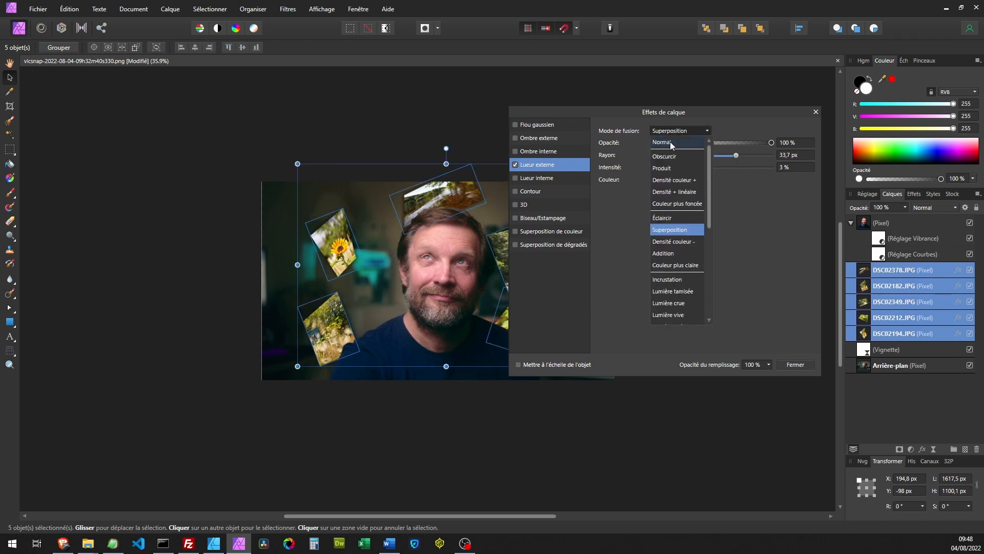
{"action": "left_click", "coordinate": [671, 146]}
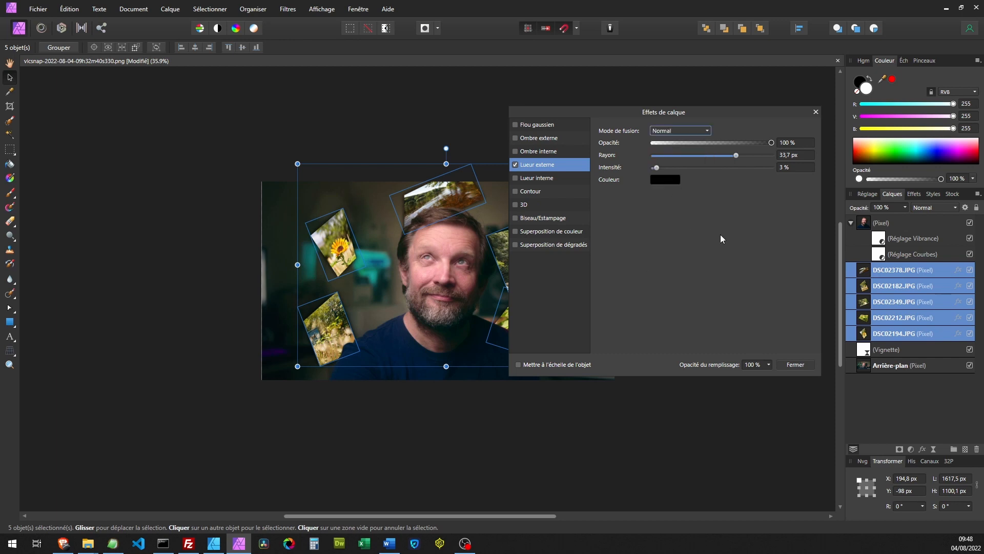
Raise the outer glow's intensity to 11% and set its colour to white.
{"action": "left_click_drag", "start_coordinate": [656, 168], "coordinate": [665, 168]}
{"action": "left_click", "coordinate": [663, 179]}
{"action": "left_click_drag", "start_coordinate": [630, 260], "coordinate": [577, 229]}
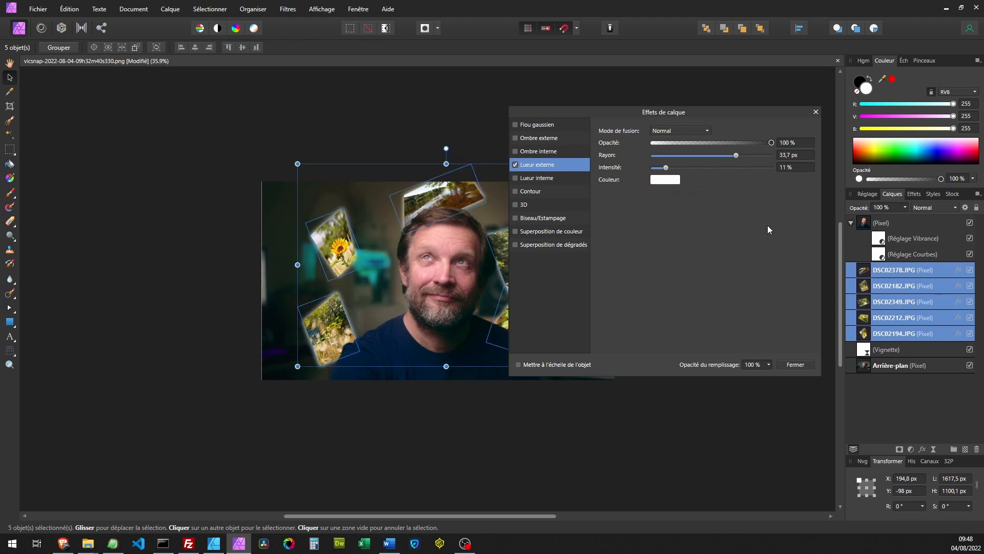
Reduce the outer glow's intensity to 0% and its radius to about 3.4 px, then close the layer effects.
{"action": "left_click_drag", "start_coordinate": [666, 170], "coordinate": [643, 171]}
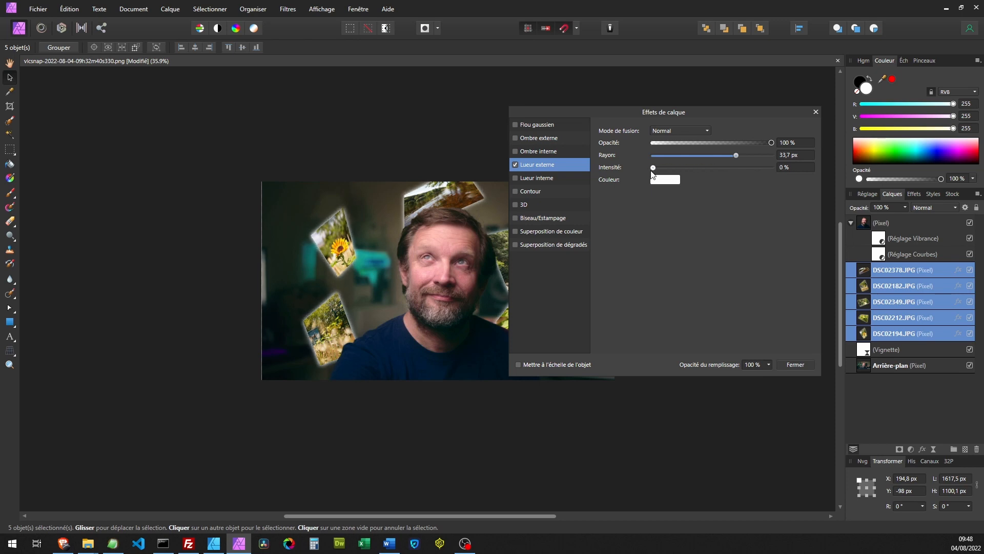
{"action": "left_click_drag", "start_coordinate": [736, 155], "coordinate": [695, 158]}
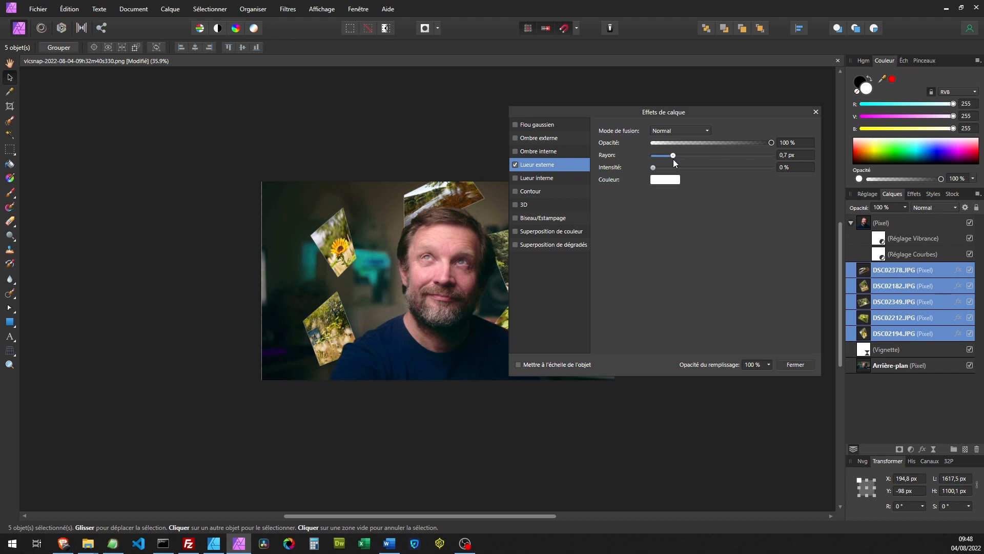
{"action": "left_click_drag", "start_coordinate": [681, 159], "coordinate": [687, 161]}
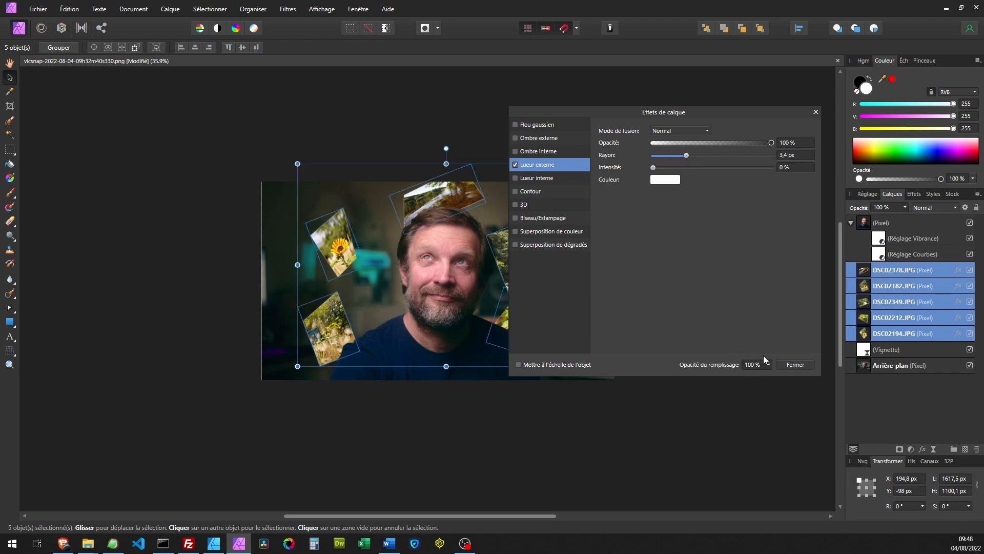
{"action": "left_click", "coordinate": [797, 364]}
{"action": "left_click", "coordinate": [706, 357]}
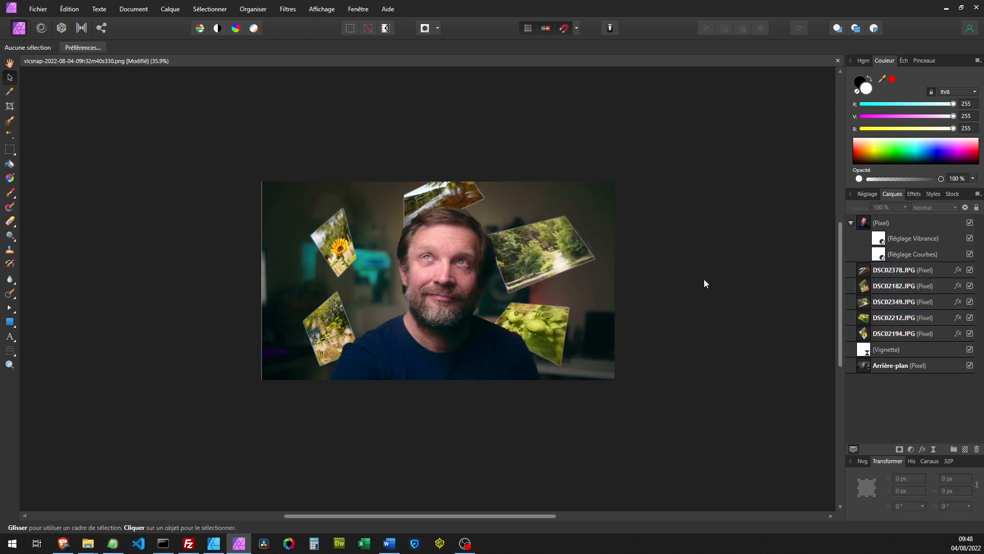
Move the tomato photo outward from the presenter, DSC02349.JPG up to about Y 222 px, and the sunflower photo to about X 237.5 px.
{"action": "left_click", "coordinate": [539, 322]}
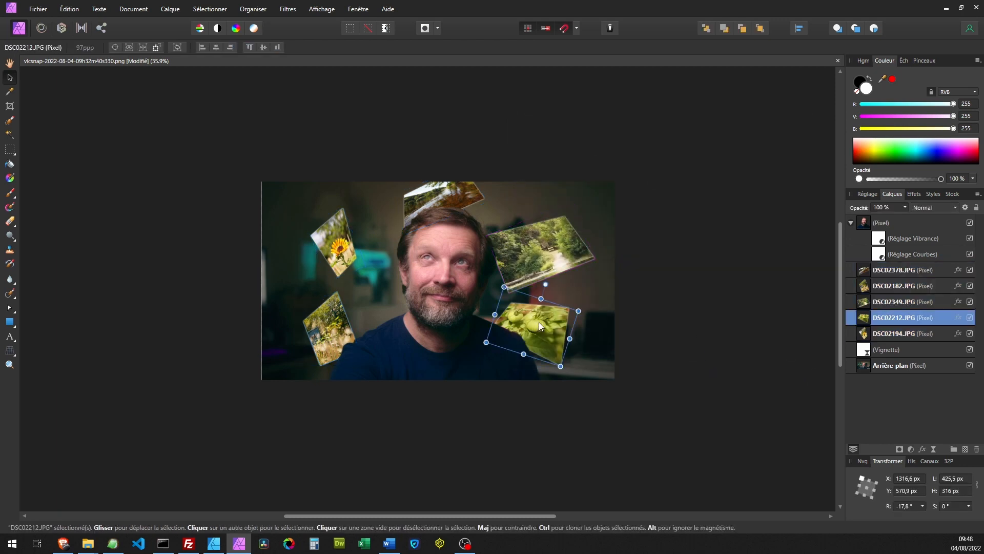
{"action": "left_click_drag", "start_coordinate": [539, 322], "coordinate": [554, 320]}
{"action": "left_click_drag", "start_coordinate": [551, 255], "coordinate": [549, 241]}
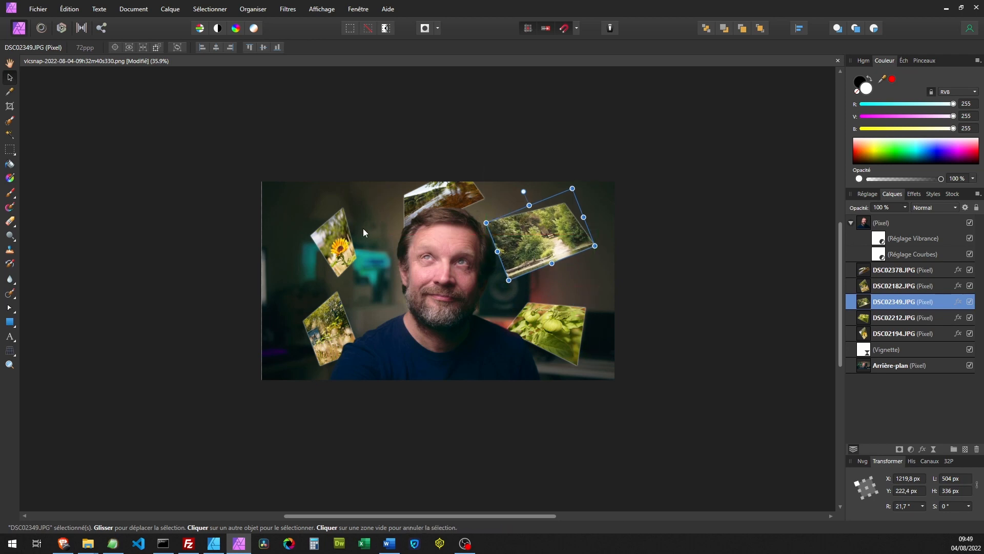
{"action": "left_click", "coordinate": [326, 243]}
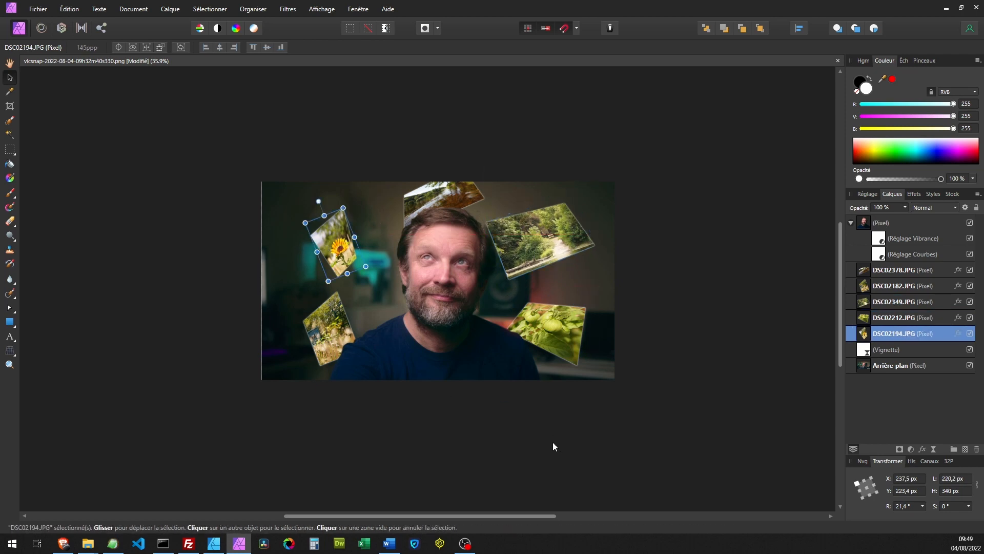
{"action": "left_click", "coordinate": [441, 441]}
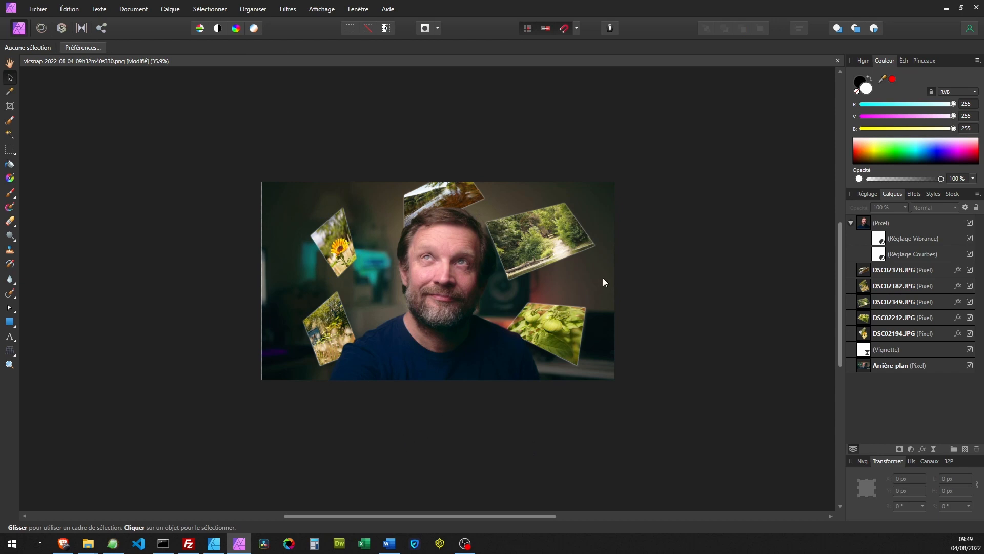
{"action": "left_click", "coordinate": [609, 324]}
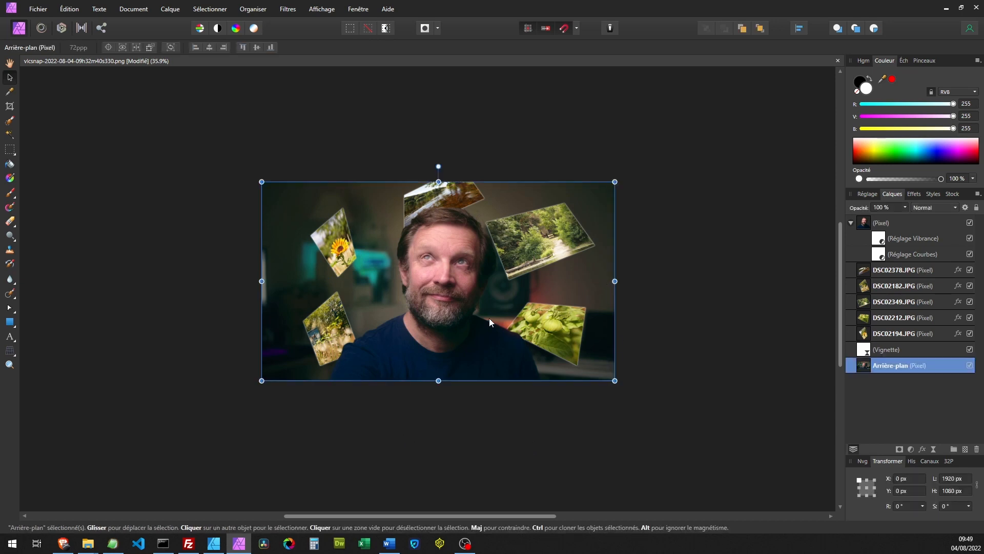
Rotate the sunflower photo to about 25.5° and deselect it.
{"action": "left_click", "coordinate": [342, 252]}
{"action": "mouse_move", "coordinate": [317, 199]}
{"action": "left_mouse_down"}
{"action": "mouse_move", "coordinate": [356, 197]}
{"action": "mouse_move", "coordinate": [313, 197]}
{"action": "left_mouse_up"}
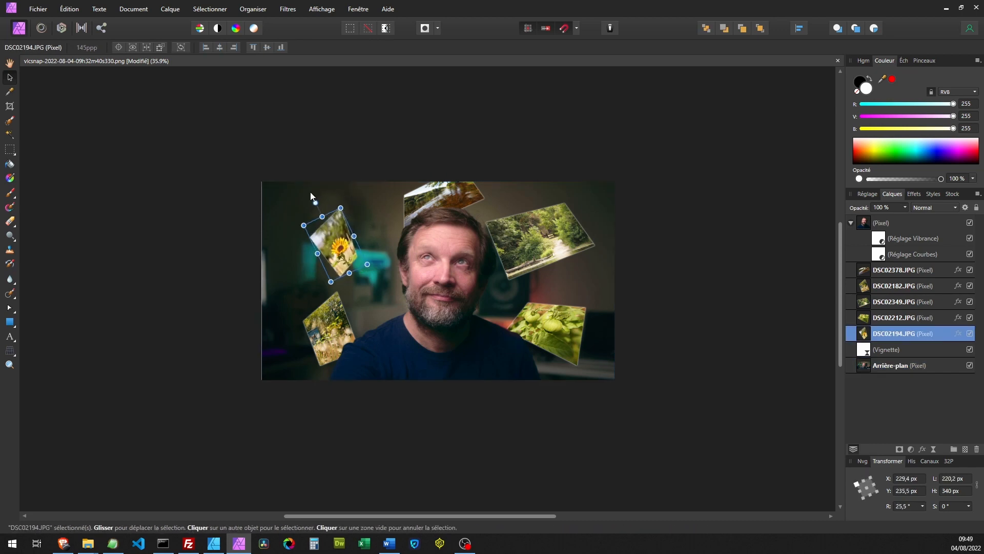
{"action": "left_click", "coordinate": [82, 116]}
{"action": "left_click", "coordinate": [39, 8]}
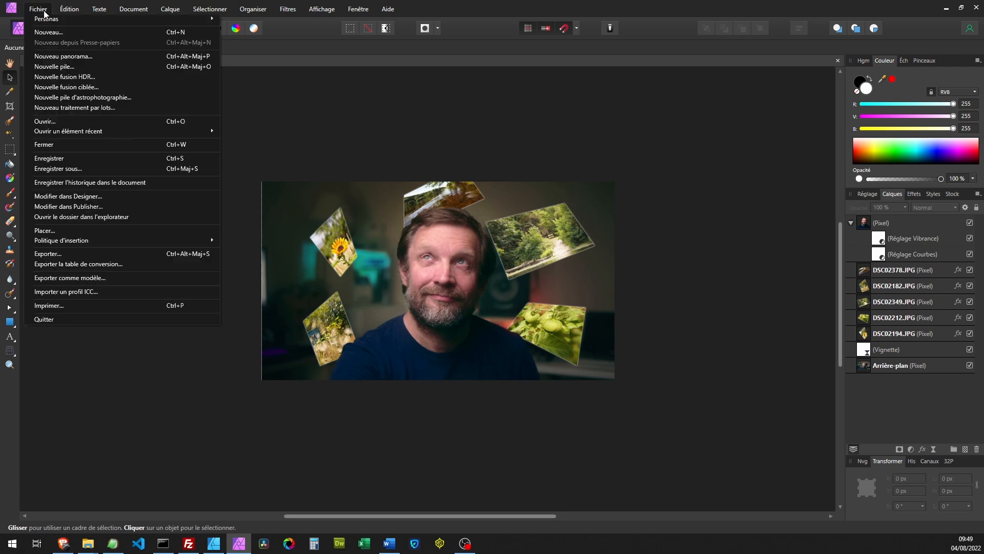
{"action": "left_click", "coordinate": [48, 230]}
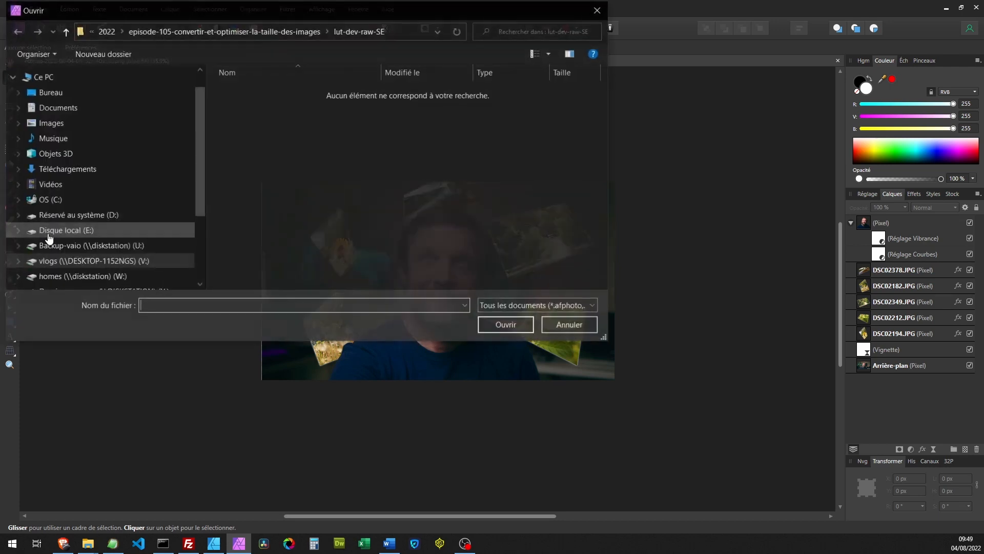
{"action": "scroll", "coordinate": [95, 193], "scroll_direction": "down", "scroll_amount": 2}
{"action": "scroll", "coordinate": [95, 241], "scroll_direction": "up", "scroll_amount": 2}
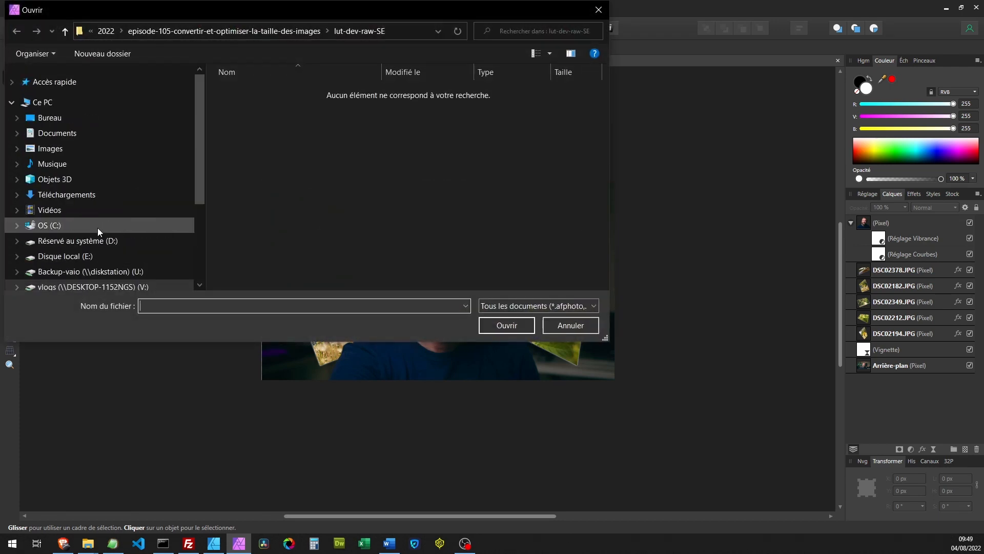
{"action": "scroll", "coordinate": [98, 223], "scroll_direction": "down", "scroll_amount": 3}
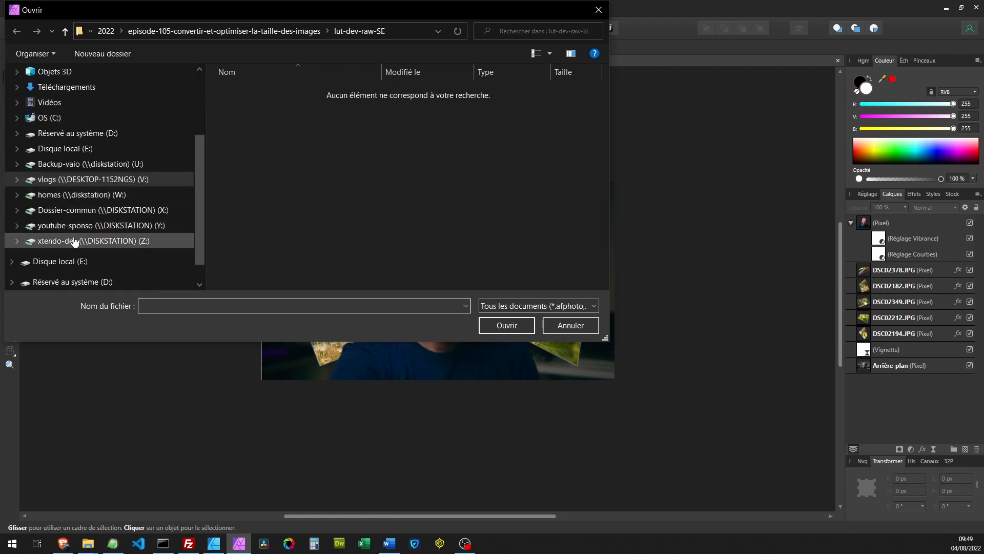
{"action": "left_click", "coordinate": [77, 179]}
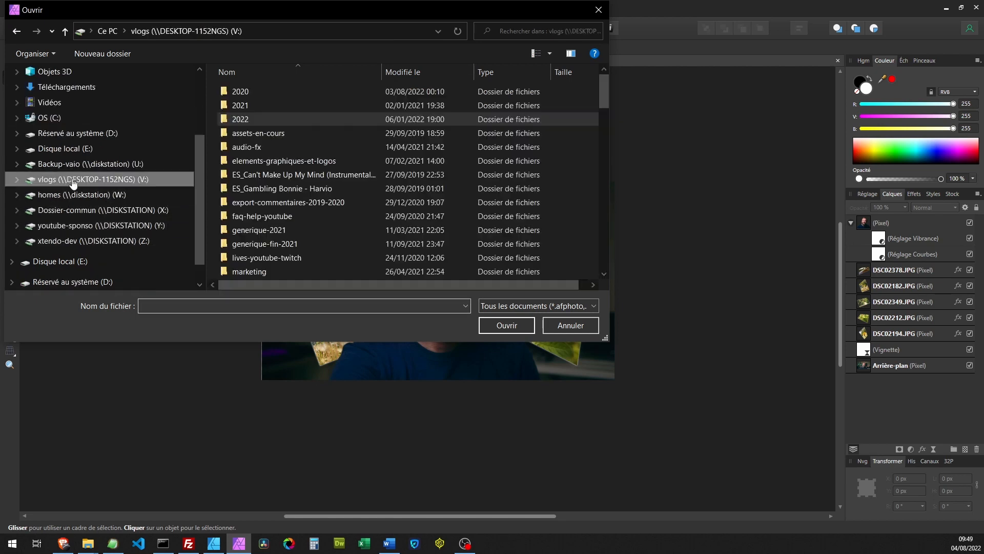
{"action": "double_click", "coordinate": [250, 119]}
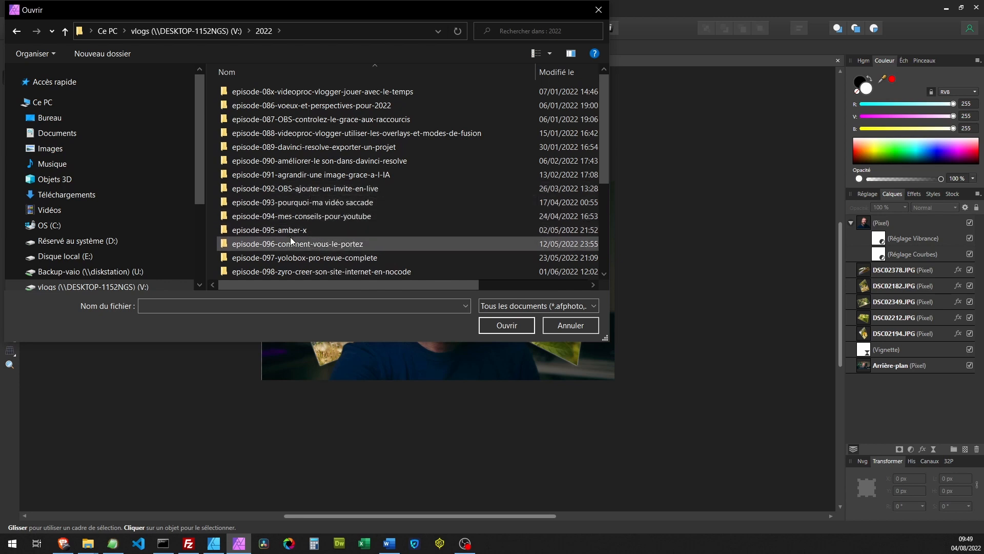
{"action": "scroll", "coordinate": [343, 217], "scroll_direction": "down", "scroll_amount": 1}
{"action": "scroll", "coordinate": [389, 205], "scroll_direction": "down", "scroll_amount": 2}
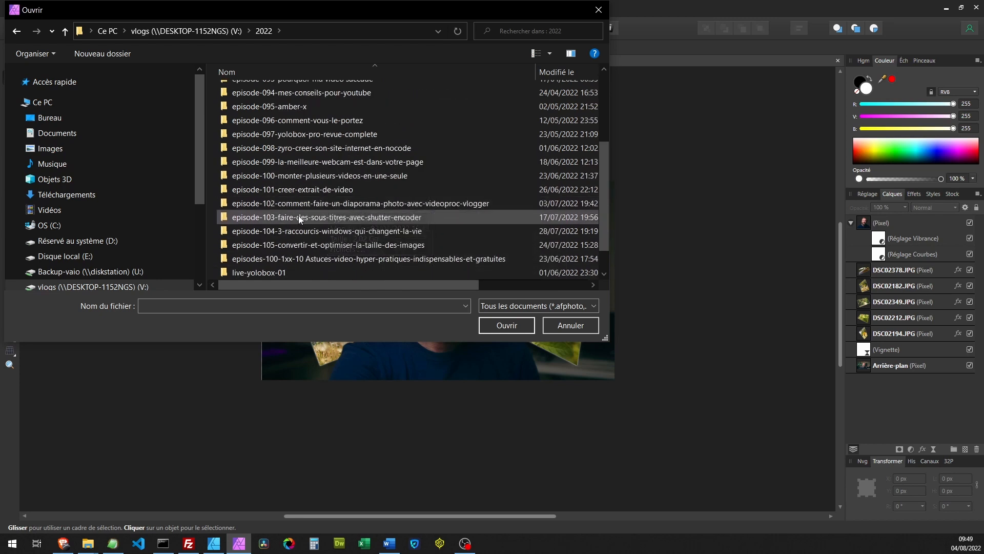
{"action": "double_click", "coordinate": [291, 189]}
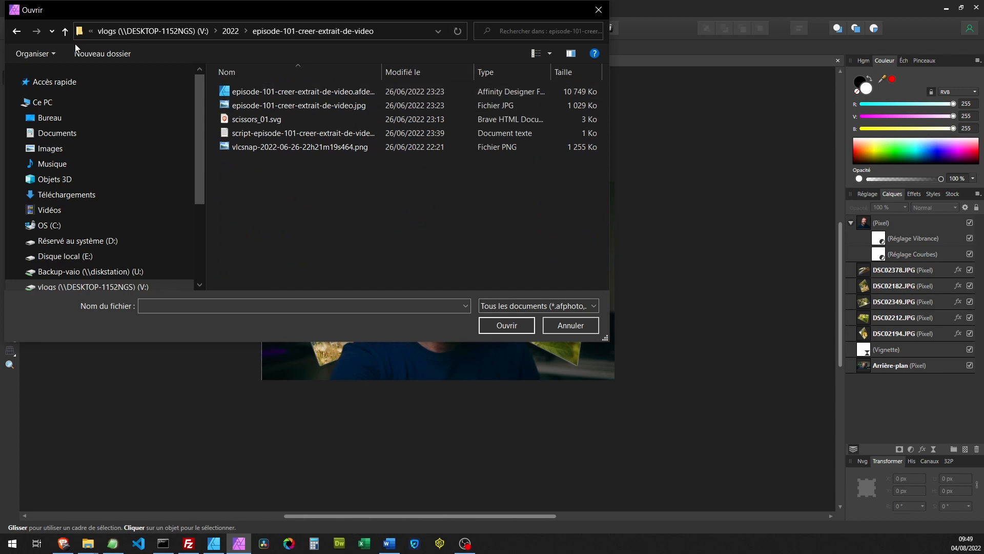
{"action": "left_click", "coordinate": [17, 31]}
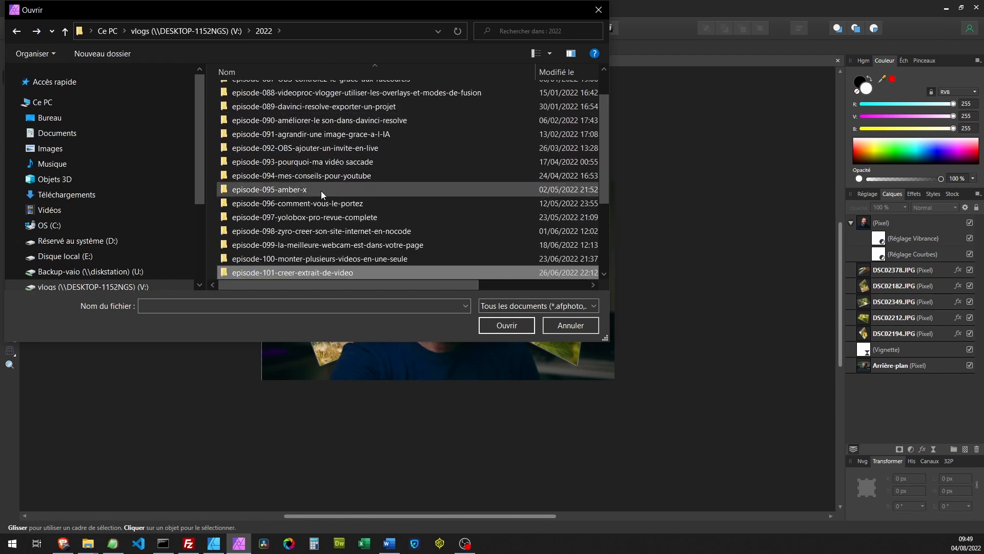
{"action": "scroll", "coordinate": [303, 205], "scroll_direction": "down", "scroll_amount": 1}
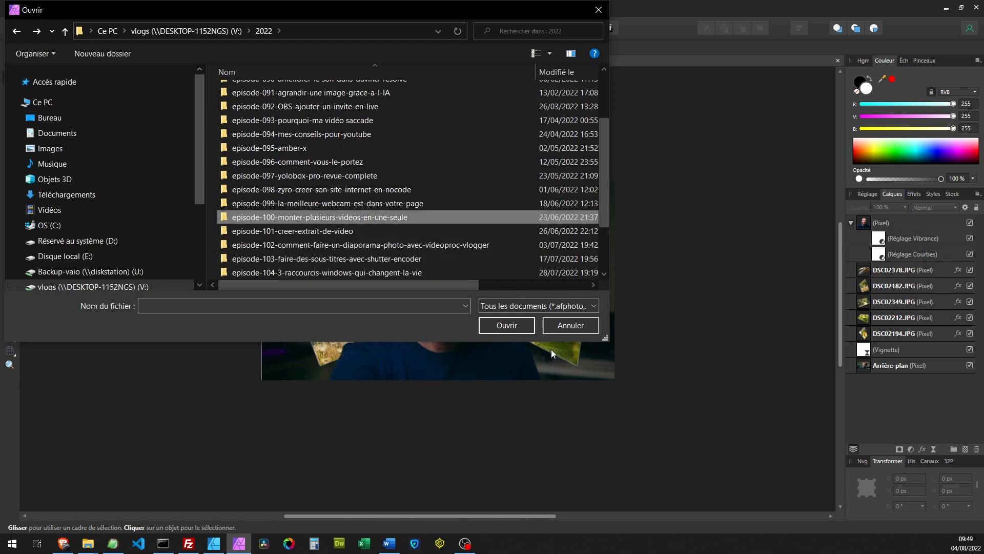
{"action": "left_click", "coordinate": [577, 329]}
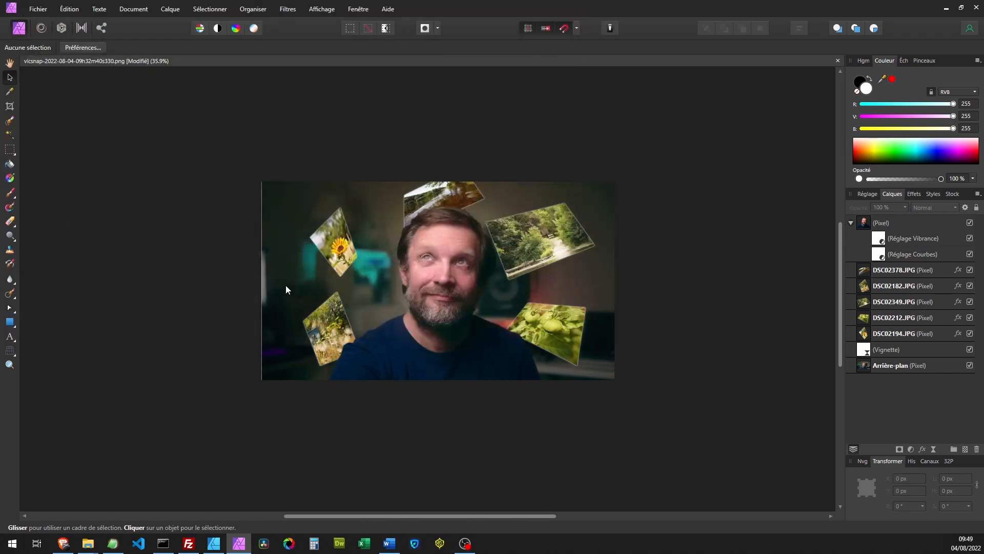
Start saving the document under a new name and copy the name of the episode-105-convertir-et-optimiser-la-taille-des-images folder inside 2022.
{"action": "left_click", "coordinate": [38, 8]}
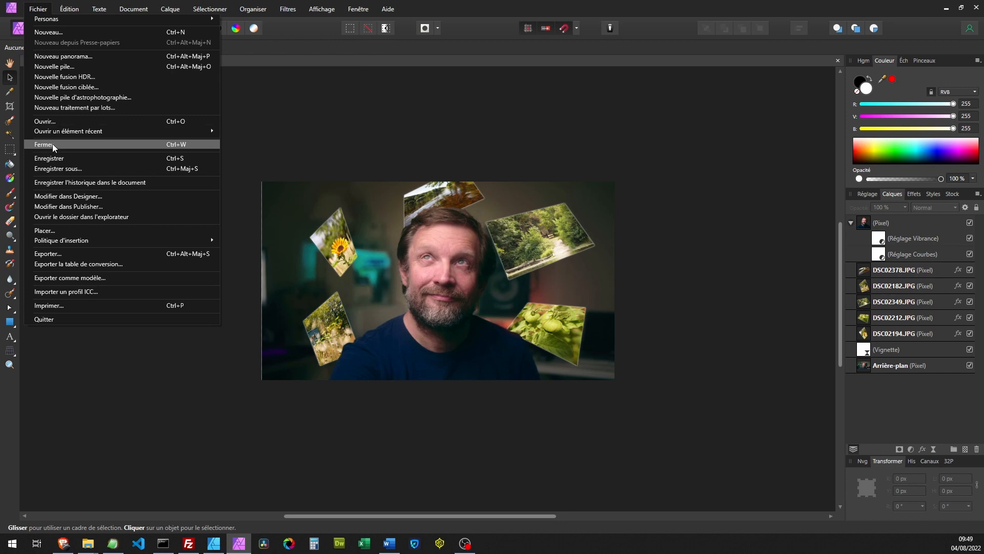
{"action": "left_click", "coordinate": [57, 169]}
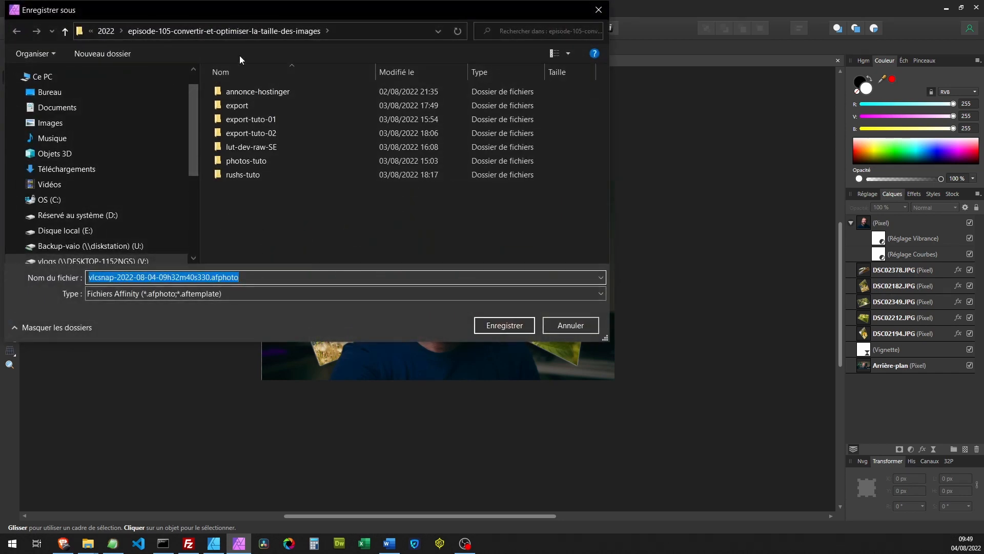
{"action": "left_click", "coordinate": [193, 277]}
{"action": "left_click", "coordinate": [112, 32]}
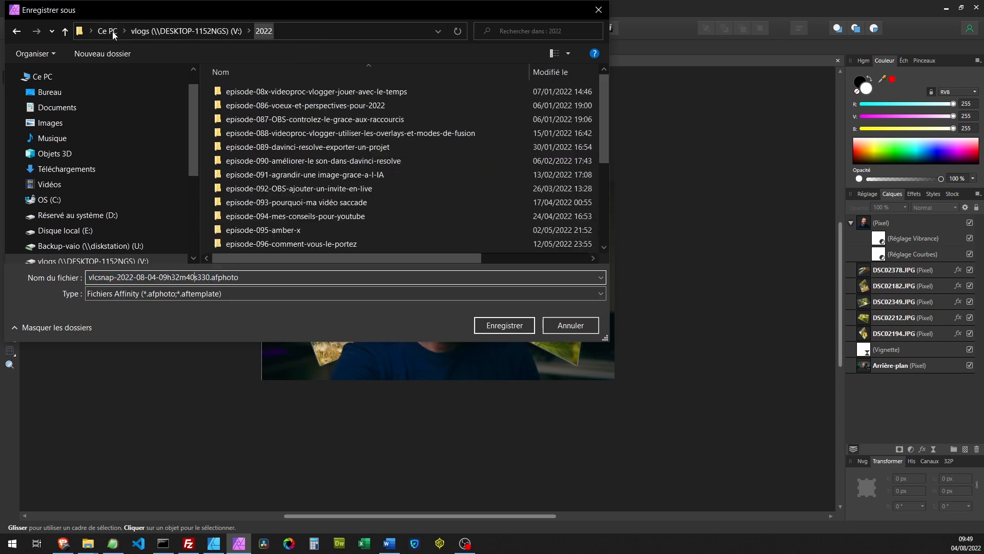
{"action": "scroll", "coordinate": [368, 201], "scroll_direction": "down", "scroll_amount": 3}
{"action": "left_click", "coordinate": [290, 219]}
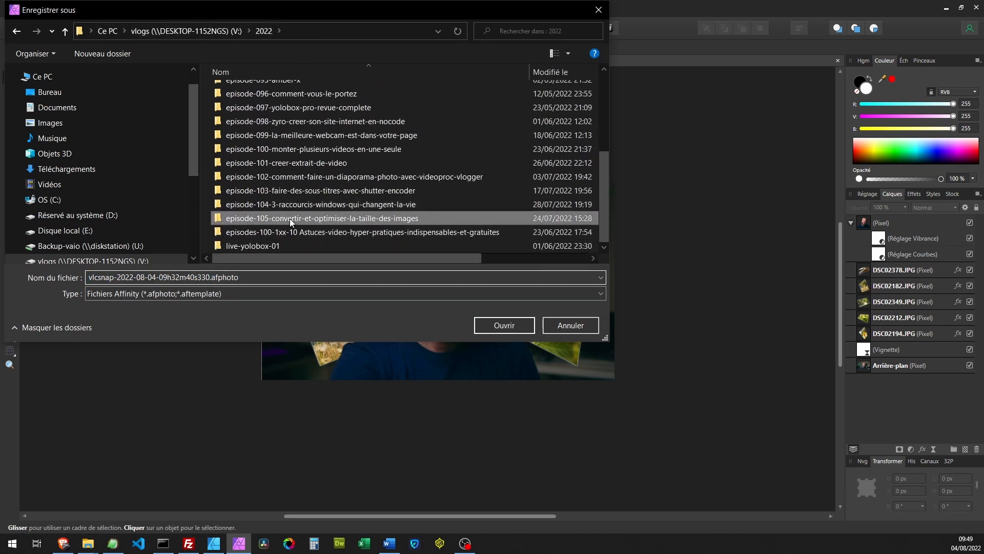
{"action": "left_click", "coordinate": [324, 218]}
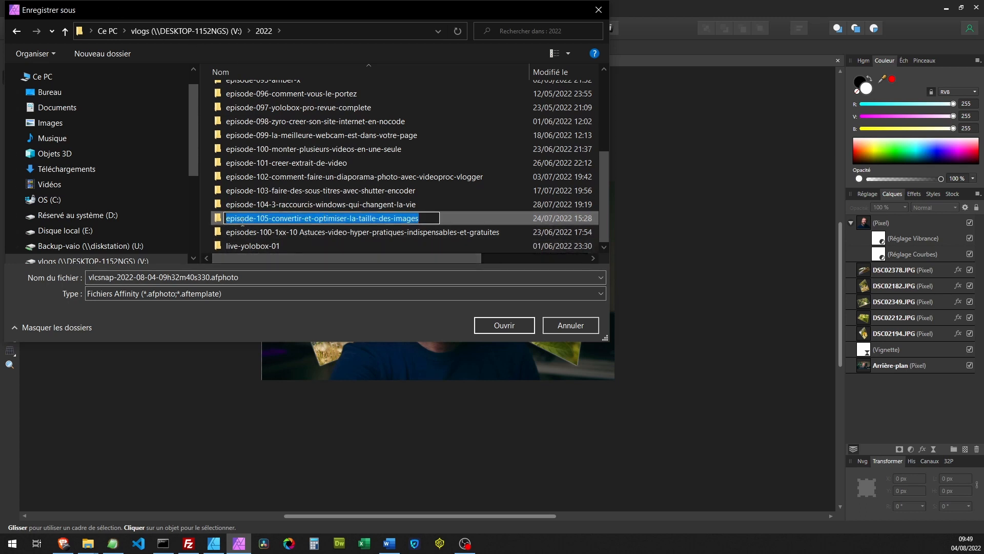
{"action": "double_click", "coordinate": [217, 218]}
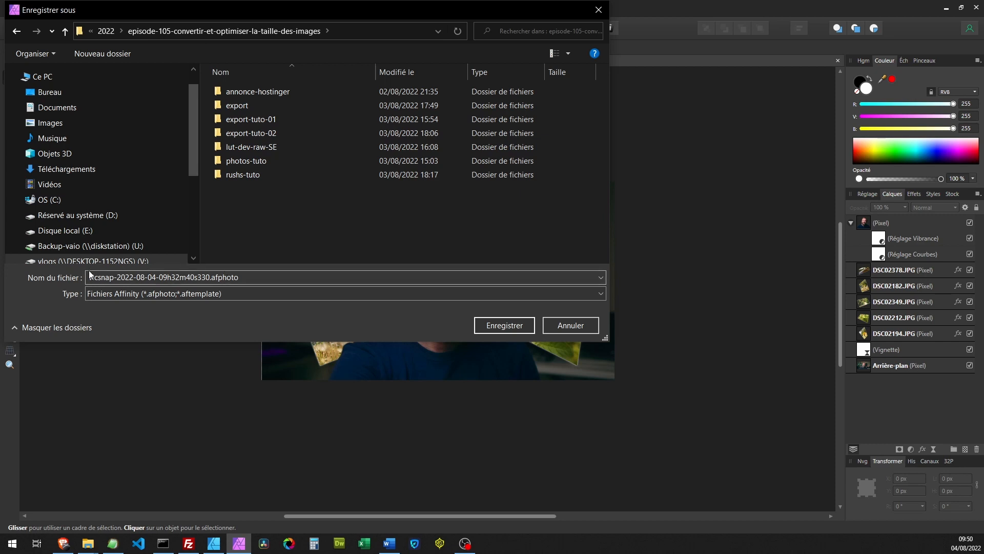
Save the document in the episode-105 folder as vignette-01-convertir-et-optimiser-la-taille-des-images.afphoto.
{"action": "left_click", "coordinate": [173, 277]}
{"action": "left_click_drag", "start_coordinate": [210, 276], "coordinate": [88, 277]}
{"action": "type", "text": "vignette-"}
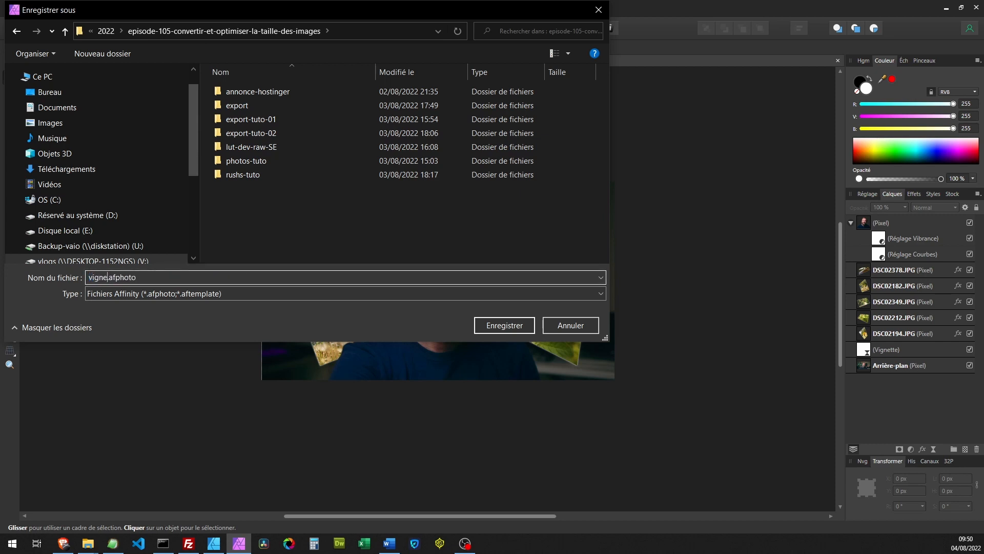
{"action": "type", "text": "01-"}
{"action": "type", "text": "episode-105-convertir-et-optimiser-la-taille-des-images"}
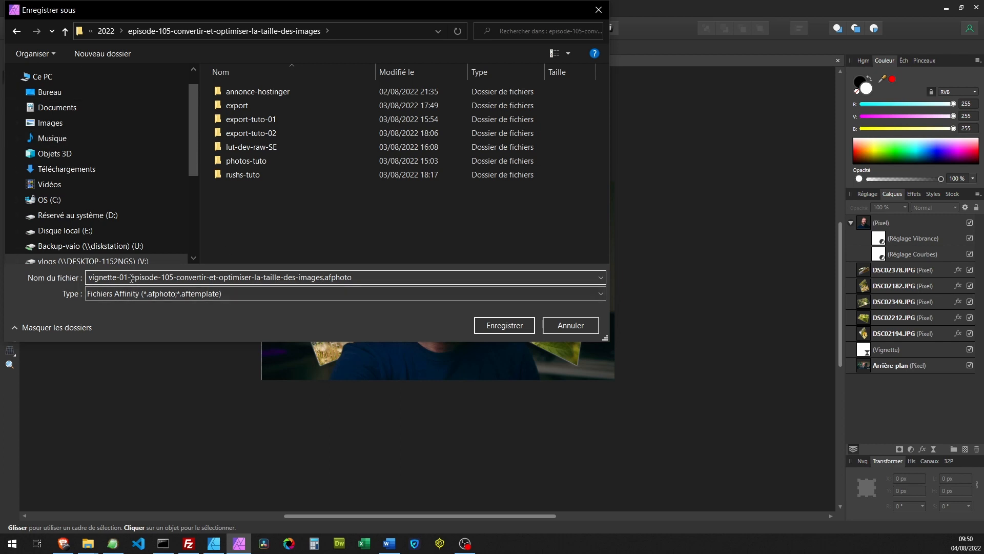
{"action": "left_click_drag", "start_coordinate": [131, 279], "coordinate": [178, 277]}
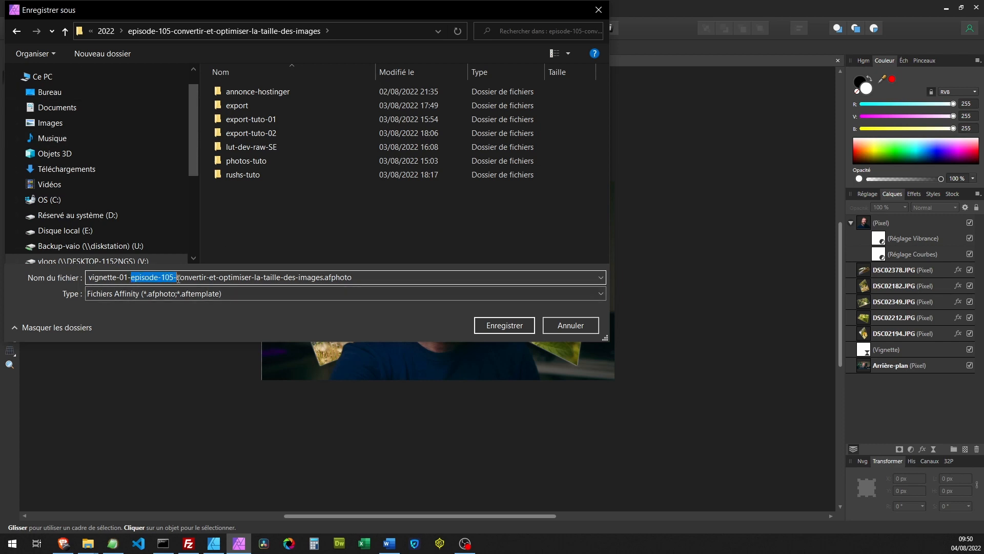
{"action": "key", "text": "BackSpace"}
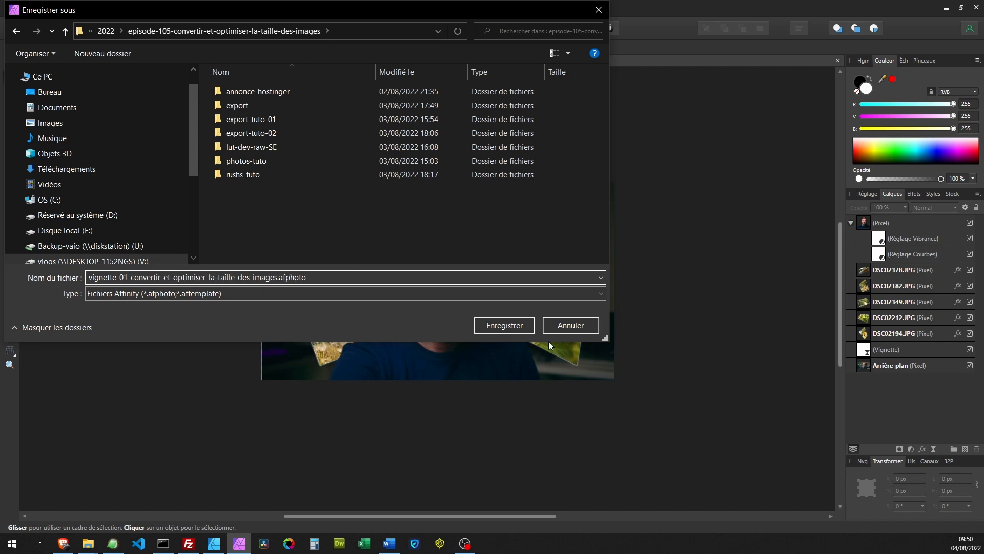
{"action": "left_click", "coordinate": [510, 329]}
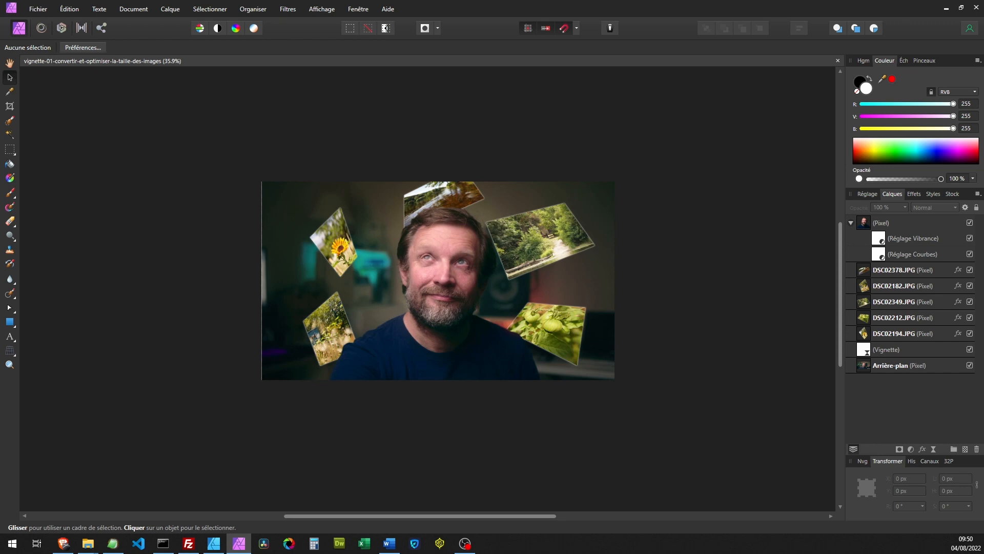
Switch to File Explorer, examine the episode-105 folder's files with thumbnails beside their names, and return to Affinity Photo.
{"action": "key", "text": "alt+Tab"}
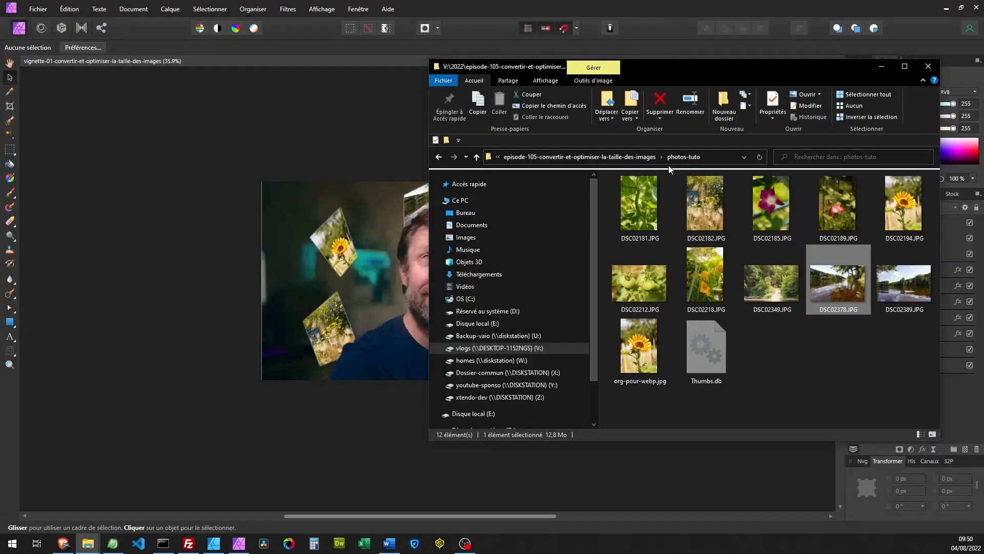
{"action": "left_click", "coordinate": [623, 156]}
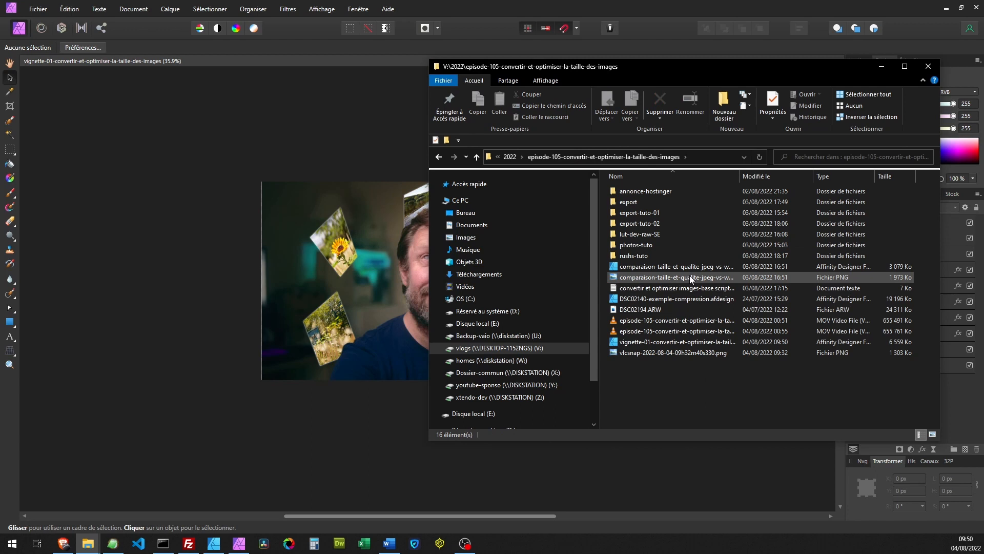
{"action": "key", "text": "ctrl+shift+5"}
{"action": "scroll", "coordinate": [703, 296], "scroll_direction": "up", "scroll_amount": 1, "text": "ctrl"}
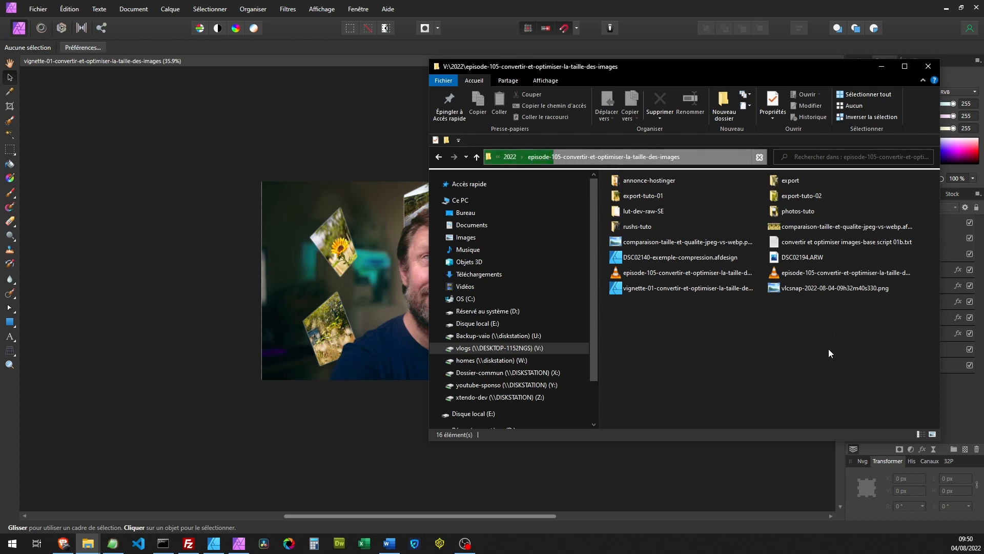
{"action": "left_click_drag", "start_coordinate": [764, 65], "coordinate": [597, 81]}
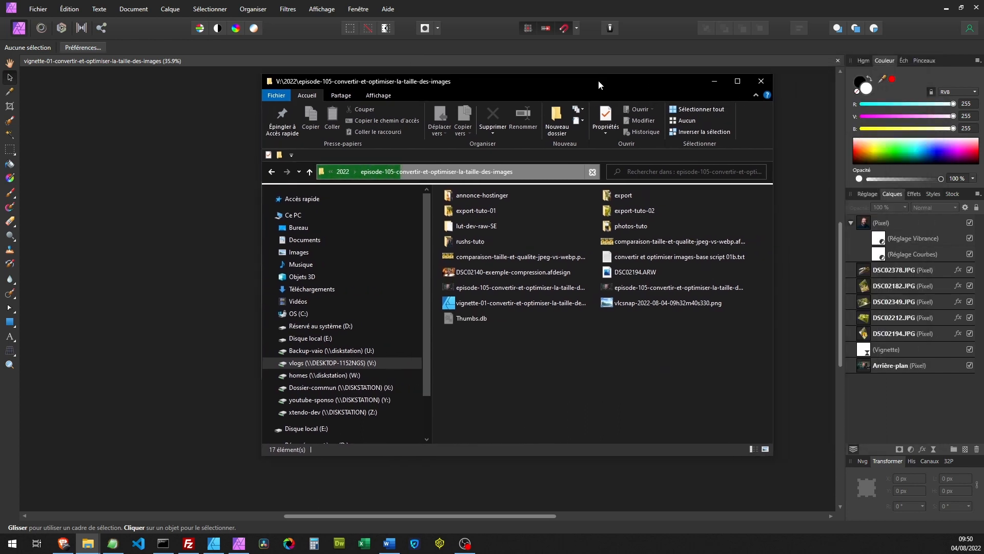
{"action": "right_click", "coordinate": [608, 367]}
{"action": "left_click", "coordinate": [558, 366]}
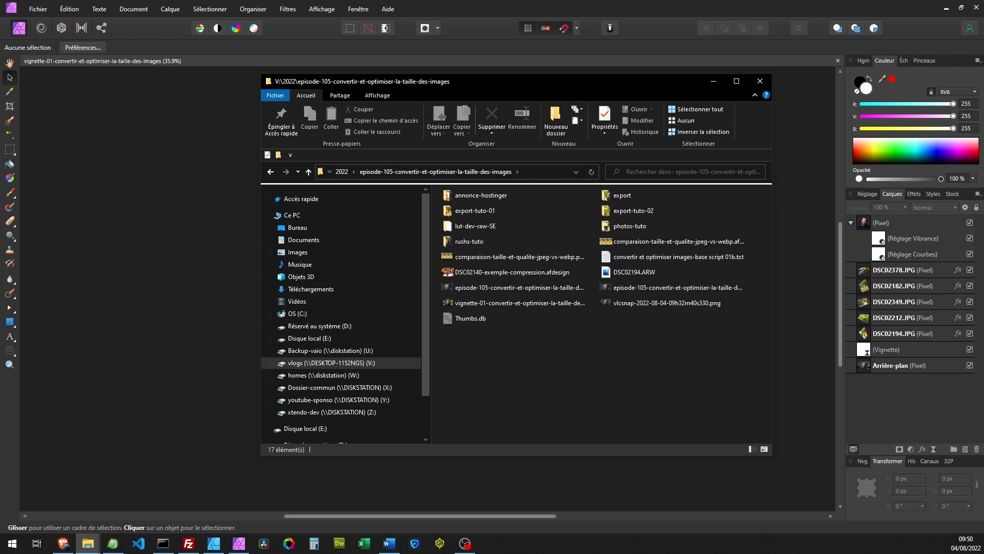
{"action": "key", "text": "alt+Tab"}
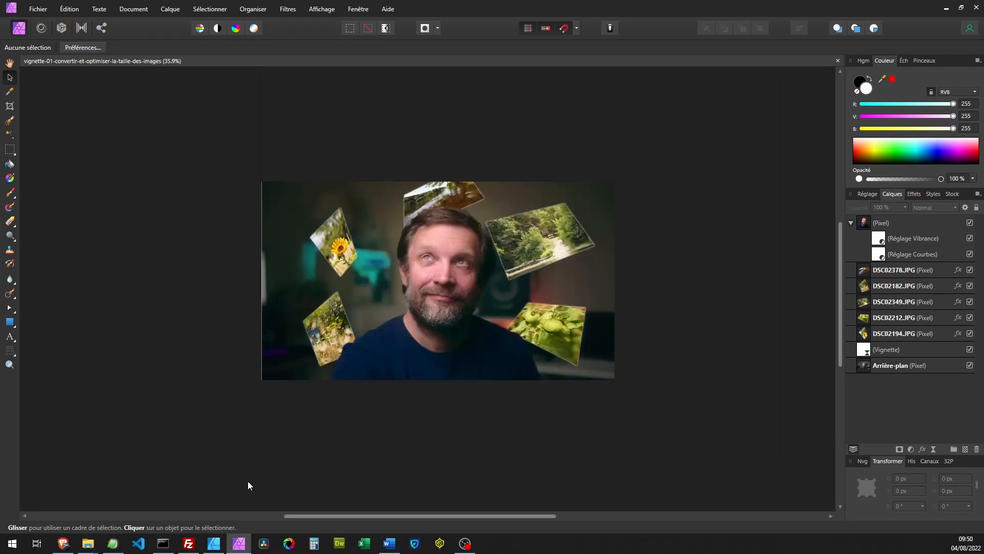
Check the saved file's full name in an enlarged Save As dialog with a wider name column, and close it without saving.
{"action": "left_click", "coordinate": [37, 9]}
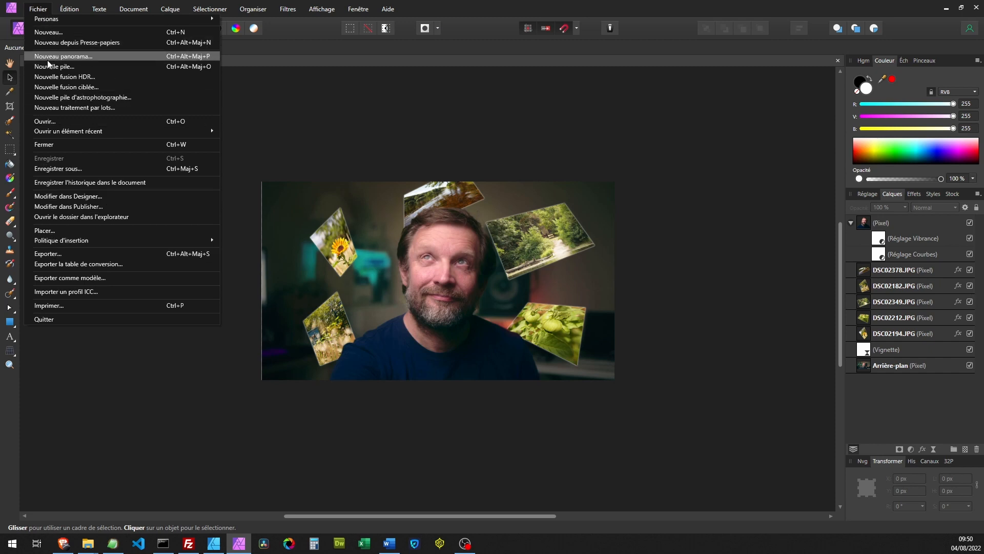
{"action": "left_click", "coordinate": [54, 169]}
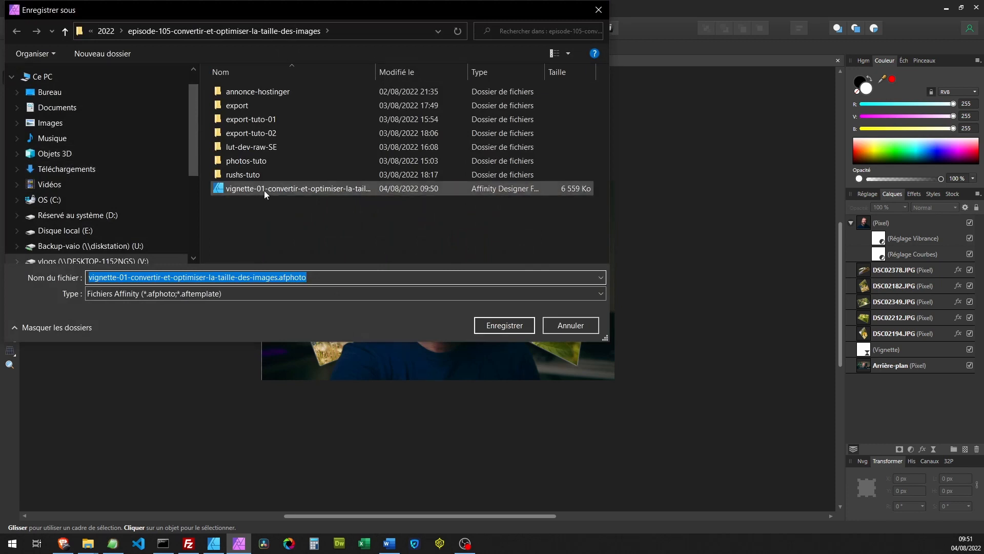
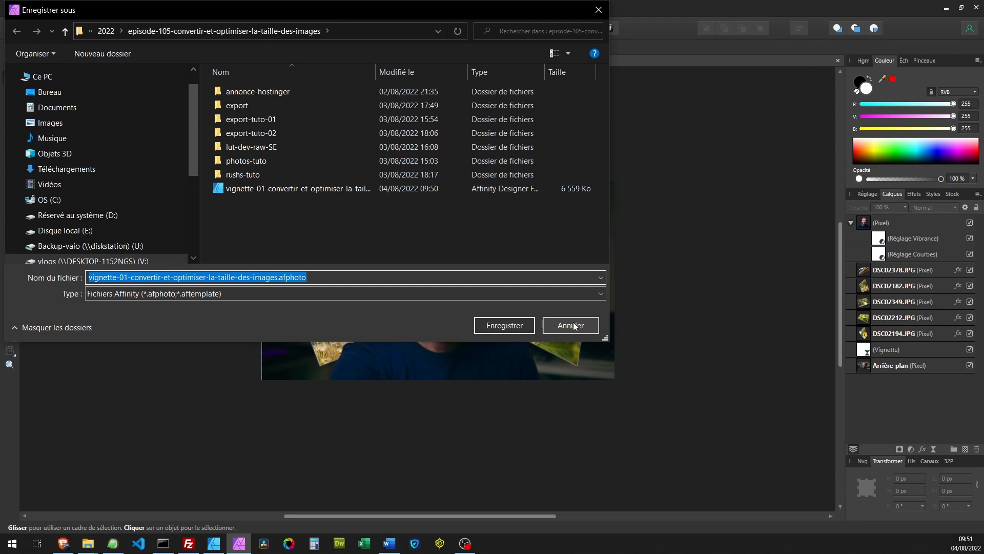
{"action": "left_click_drag", "start_coordinate": [605, 338], "coordinate": [761, 365]}
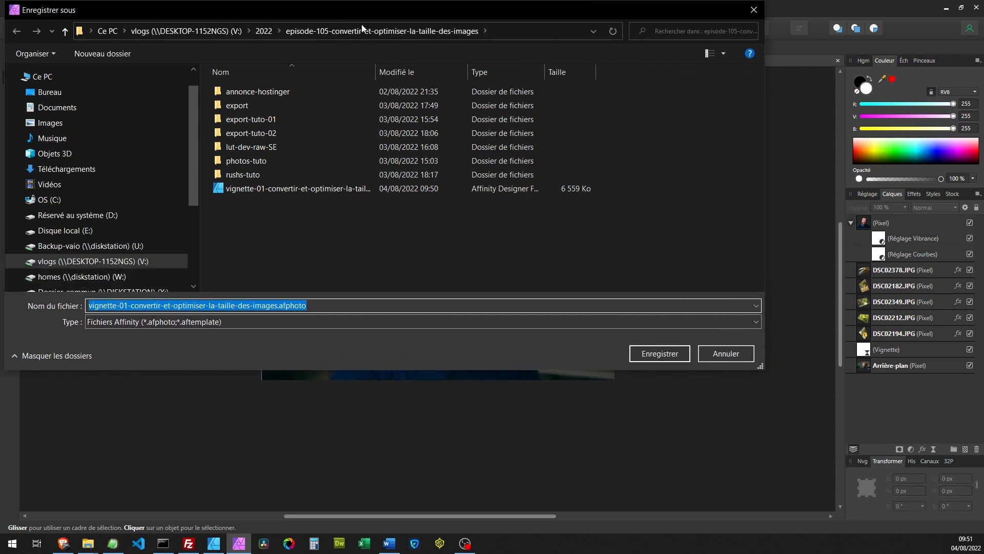
{"action": "left_click_drag", "start_coordinate": [376, 72], "coordinate": [458, 78]}
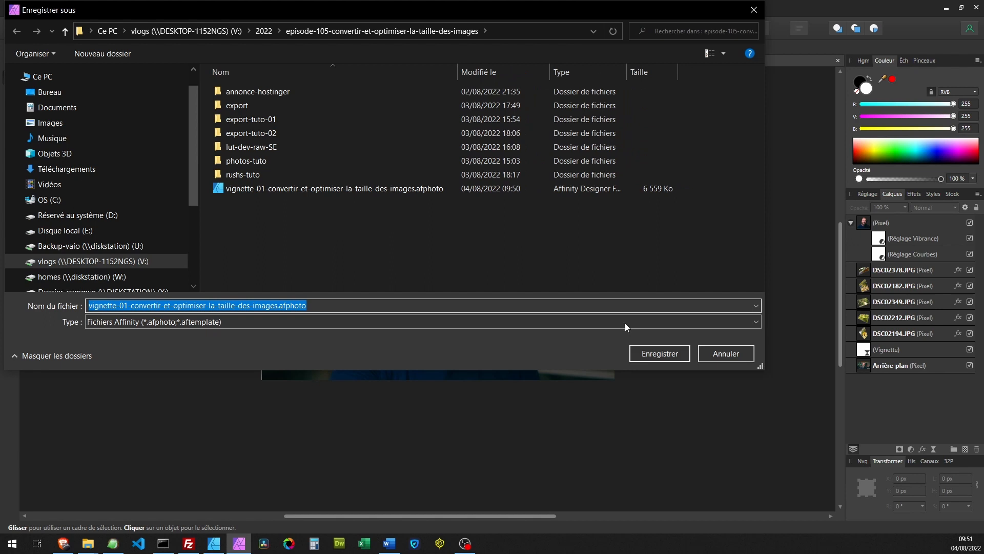
{"action": "left_click", "coordinate": [717, 355]}
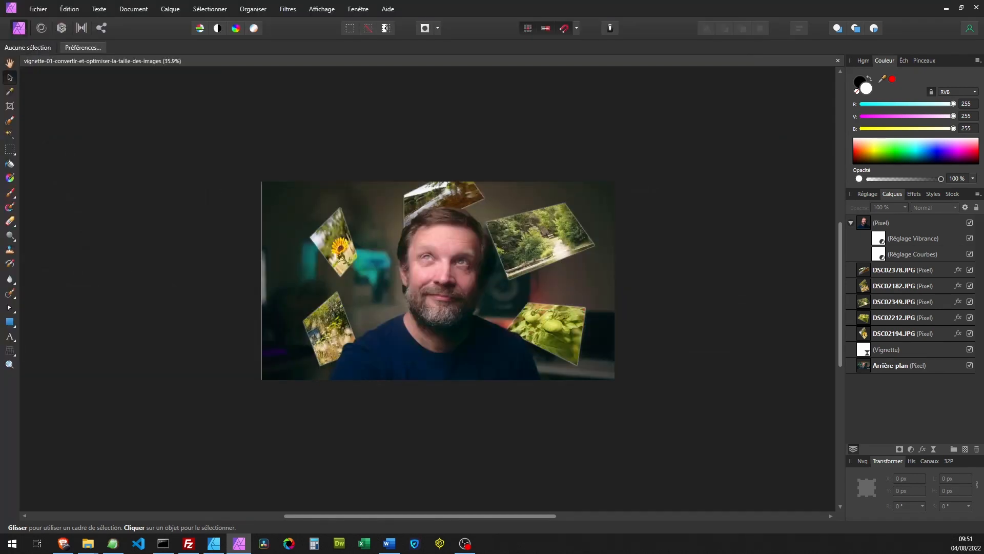
Switch to File Explorer and open vignette-01-convertir-et-optimiser-la-taille-des-images.afphoto from the episode-105 folder in Affinity Designer.
{"action": "key", "text": "super+d"}
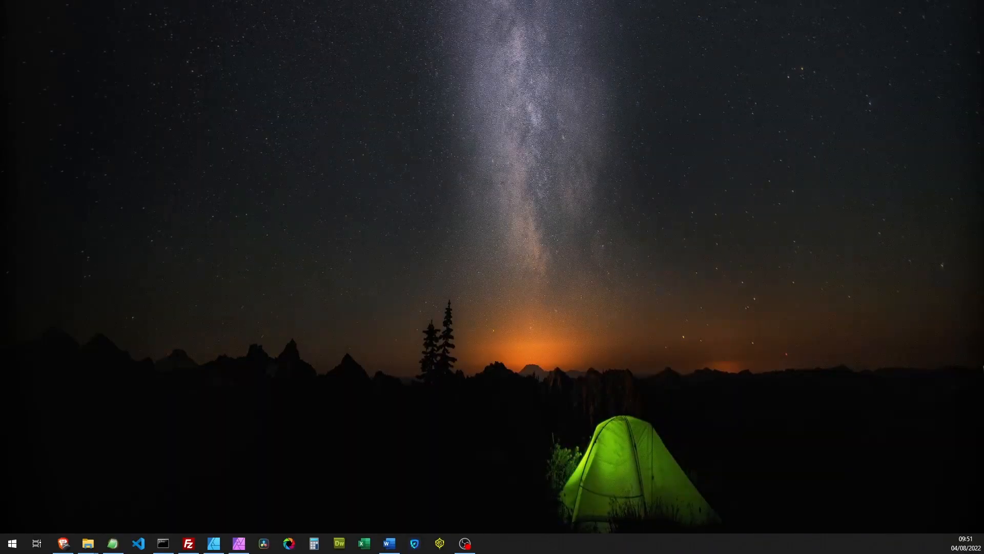
{"action": "key", "text": "super+d"}
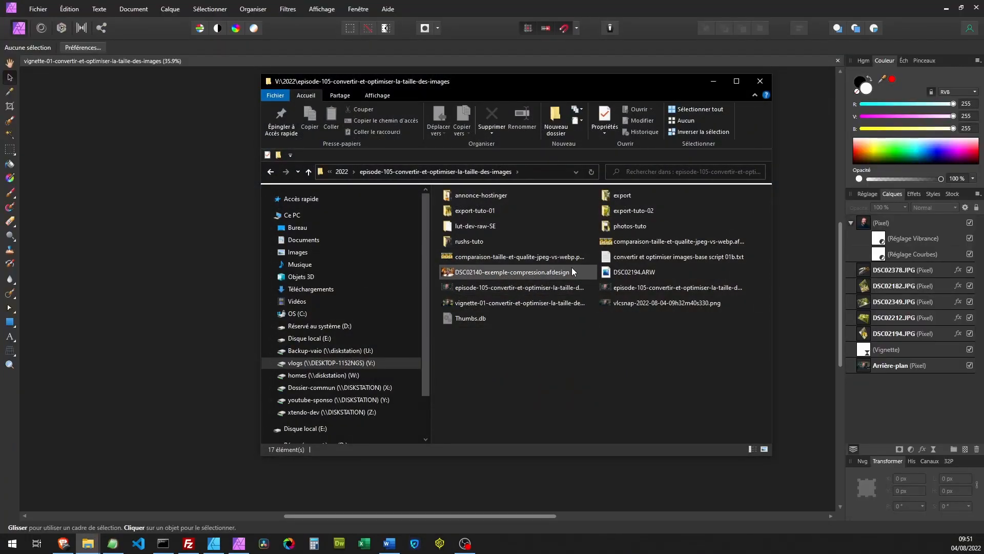
{"action": "left_click", "coordinate": [526, 300]}
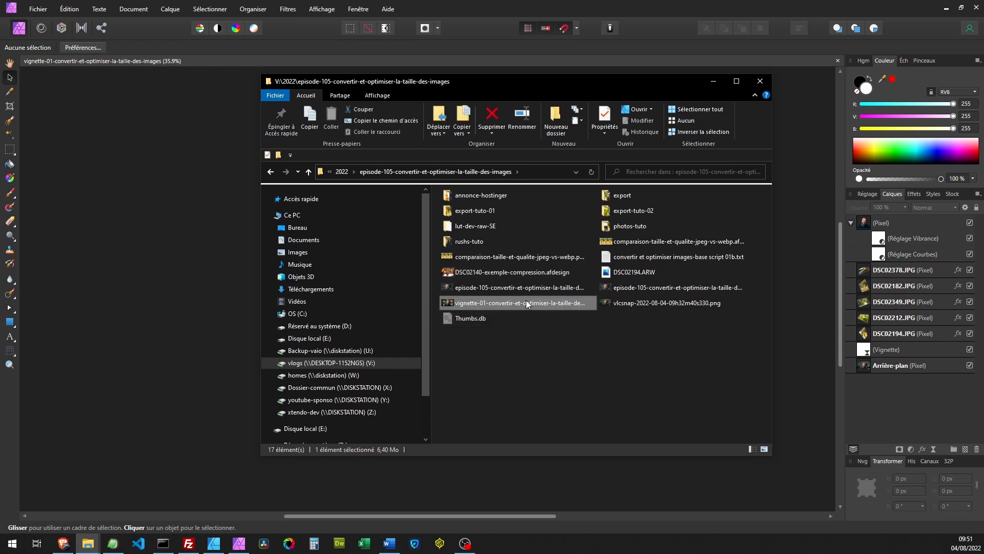
{"action": "scroll", "coordinate": [526, 300], "scroll_direction": "up", "scroll_amount": 2}
{"action": "scroll", "coordinate": [535, 331], "scroll_direction": "down", "scroll_amount": 2}
{"action": "scroll", "coordinate": [535, 330], "scroll_direction": "up", "scroll_amount": 1}
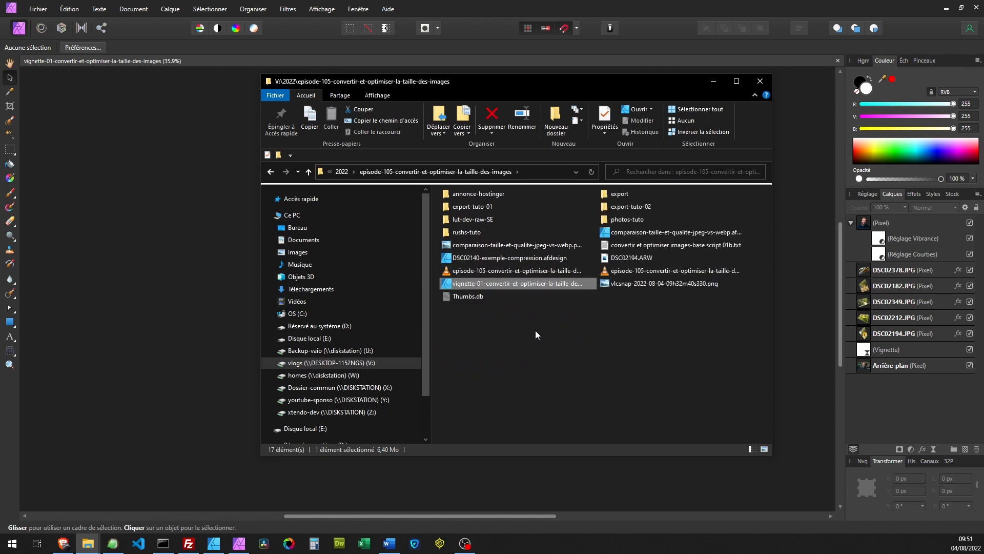
{"action": "right_click", "coordinate": [501, 305]}
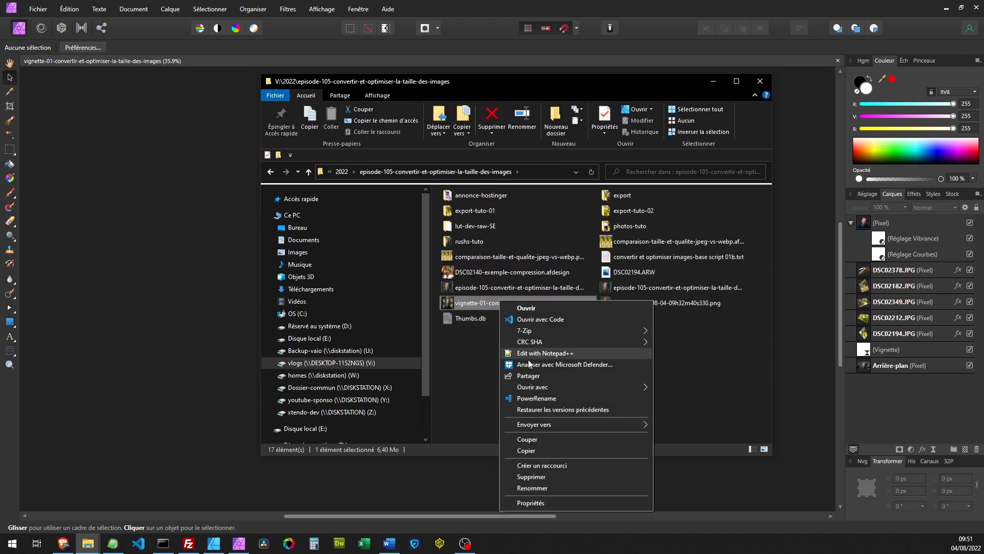
{"action": "mouse_move", "coordinate": [536, 388]}
{"action": "left_click", "coordinate": [692, 387]}
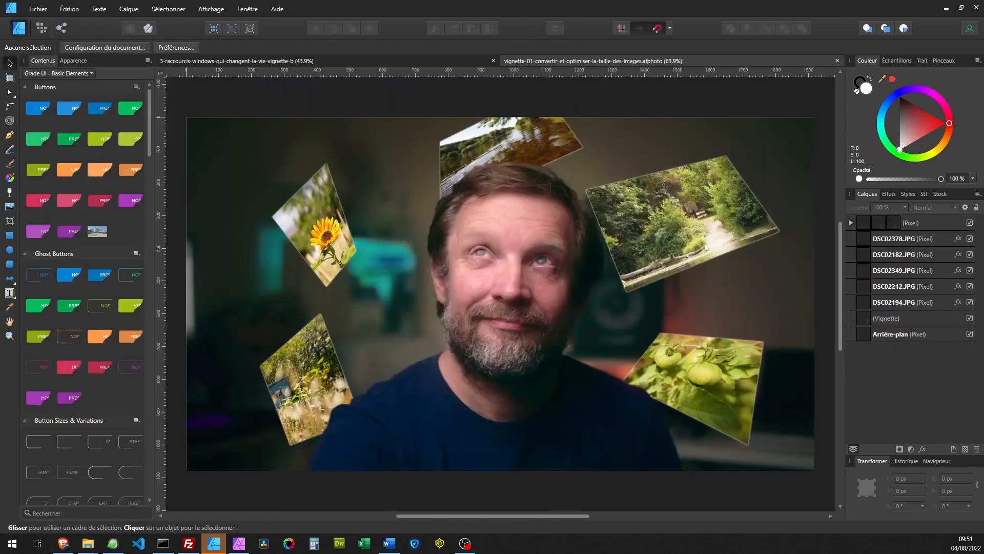
Copy the "Ces 3 raccourcis changent la vie" text from the 3-raccourcis-windows-qui-changent-la-vie-vignette-b document and paste it into the vignette-01 document.
{"action": "scroll", "coordinate": [495, 286], "scroll_direction": "down", "scroll_amount": 2}
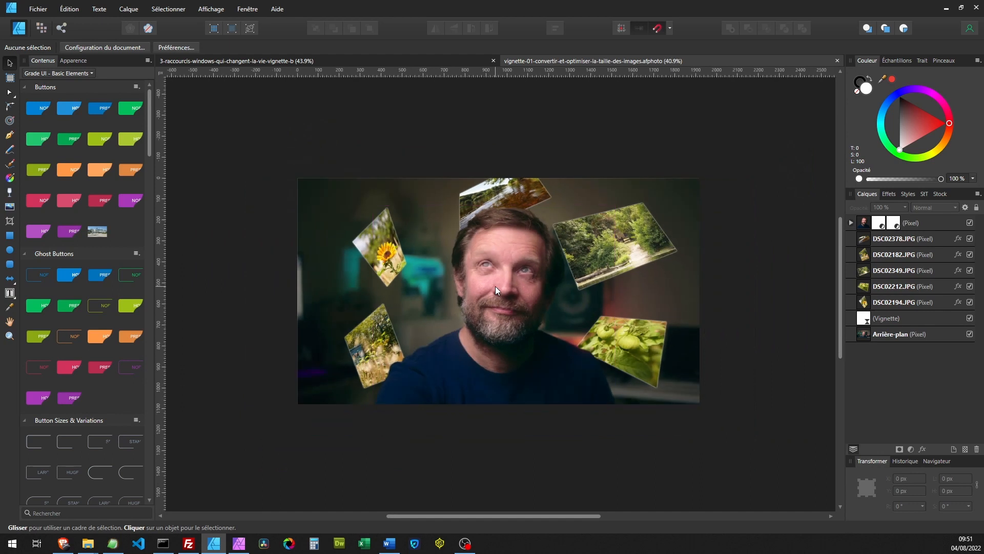
{"action": "left_click", "coordinate": [306, 60]}
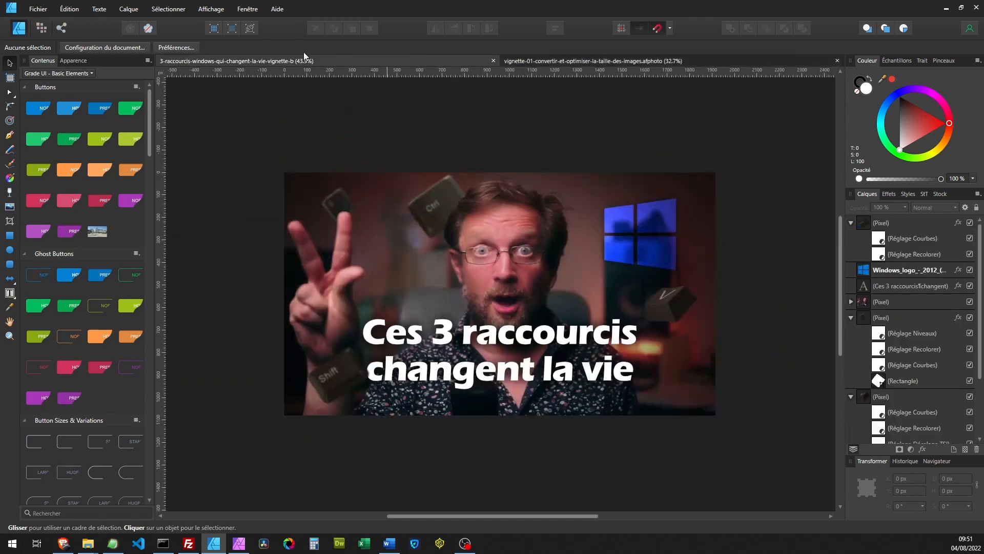
{"action": "left_click", "coordinate": [495, 337]}
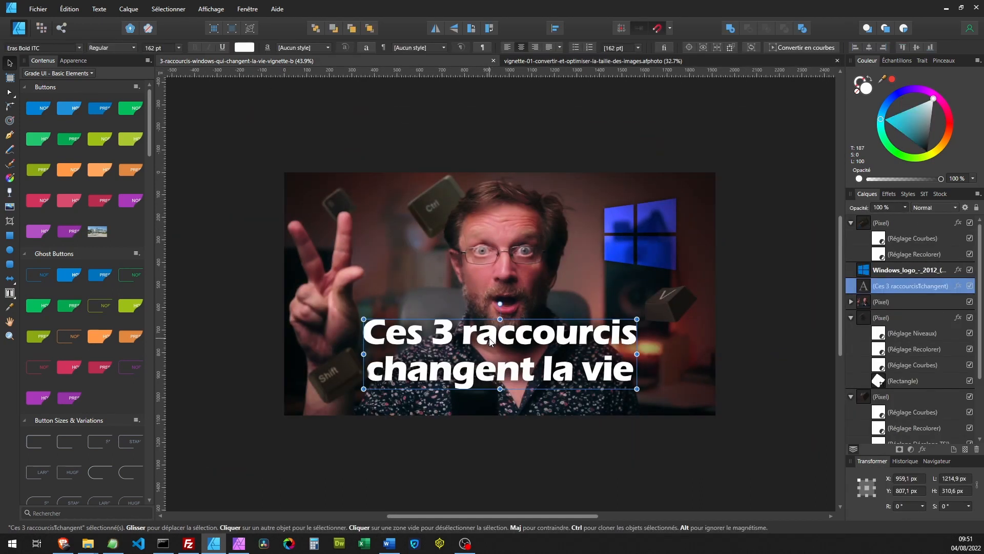
{"action": "left_click", "coordinate": [533, 61]}
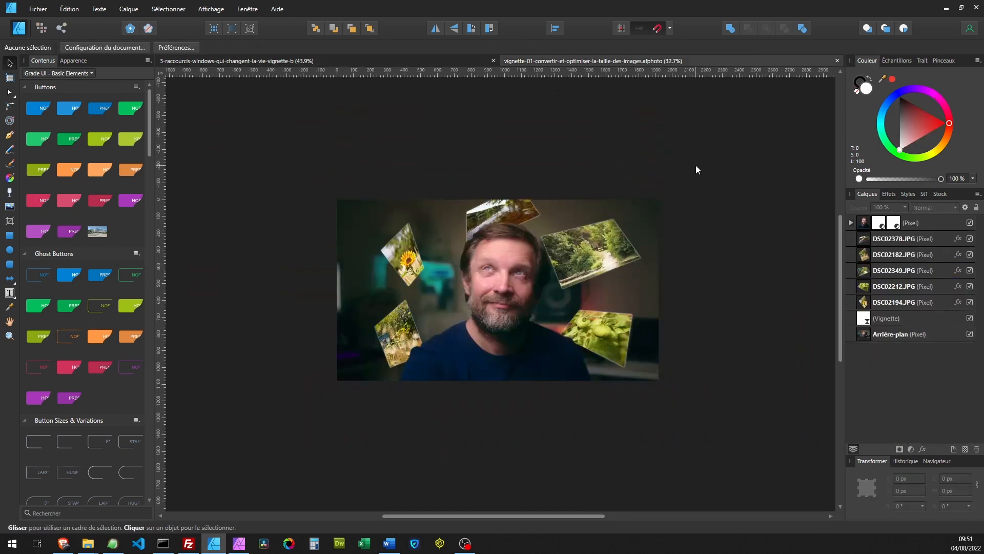
{"action": "key", "text": "ctrl+v"}
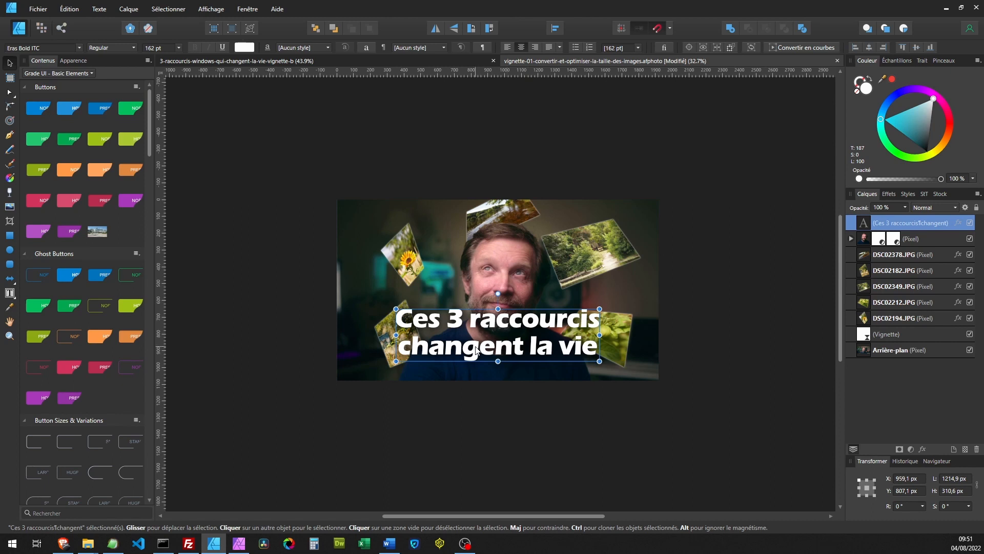
Replace the pasted title's text with "Incroyable" and move it down over the presenter's chest, centred at about X 960, Y 920 px.
{"action": "double_click", "coordinate": [565, 350]}
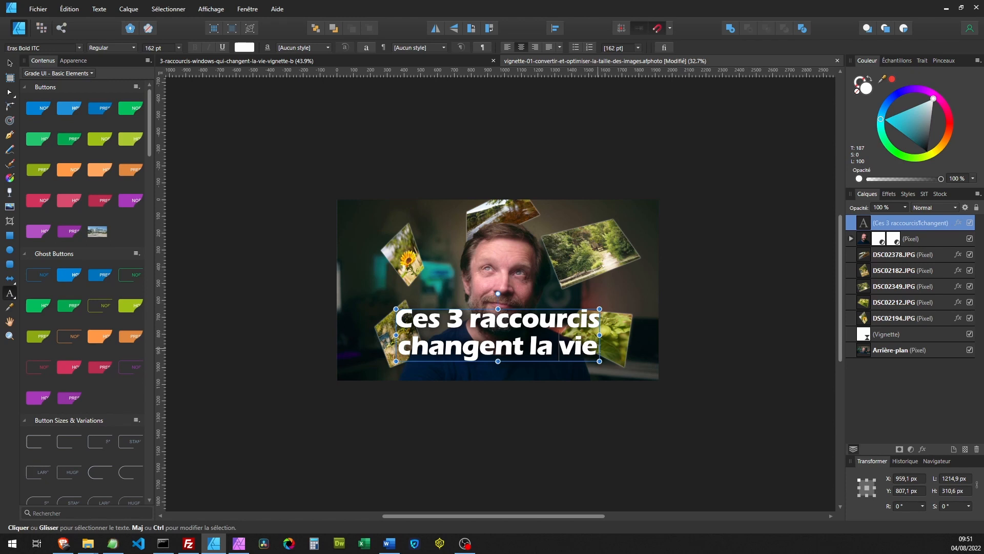
{"action": "key", "text": "ctrl+a"}
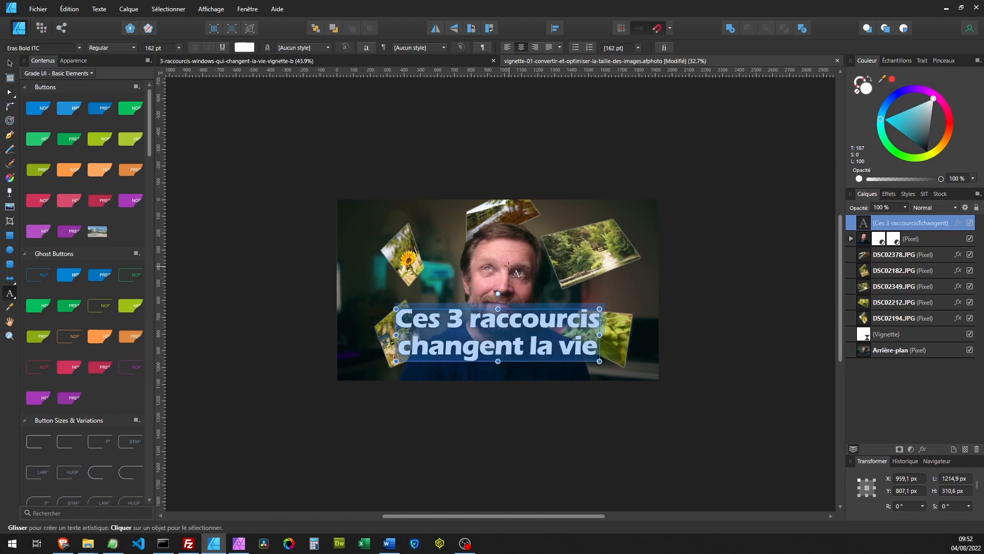
{"action": "type", "text": "Incroyable"}
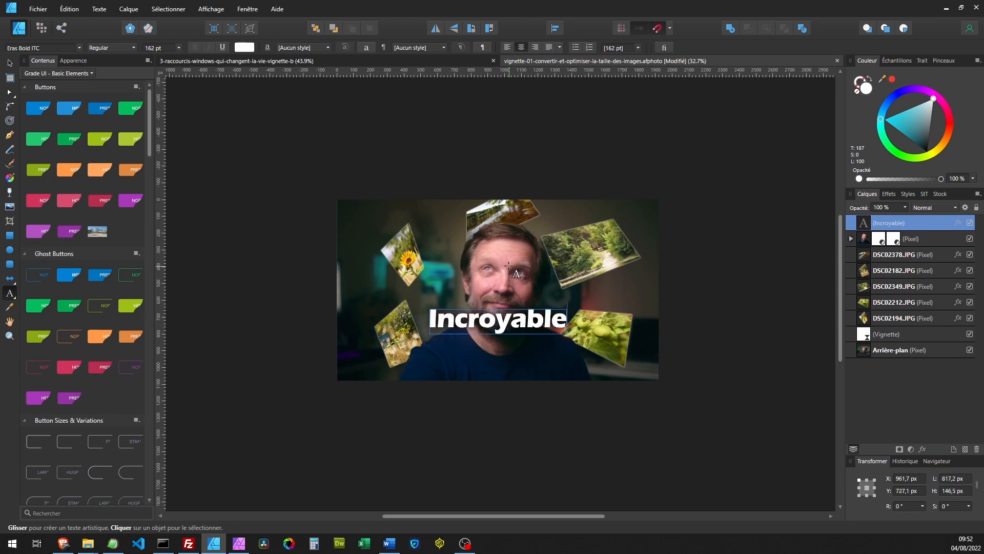
{"action": "key", "text": "Escape"}
{"action": "left_click", "coordinate": [10, 64]}
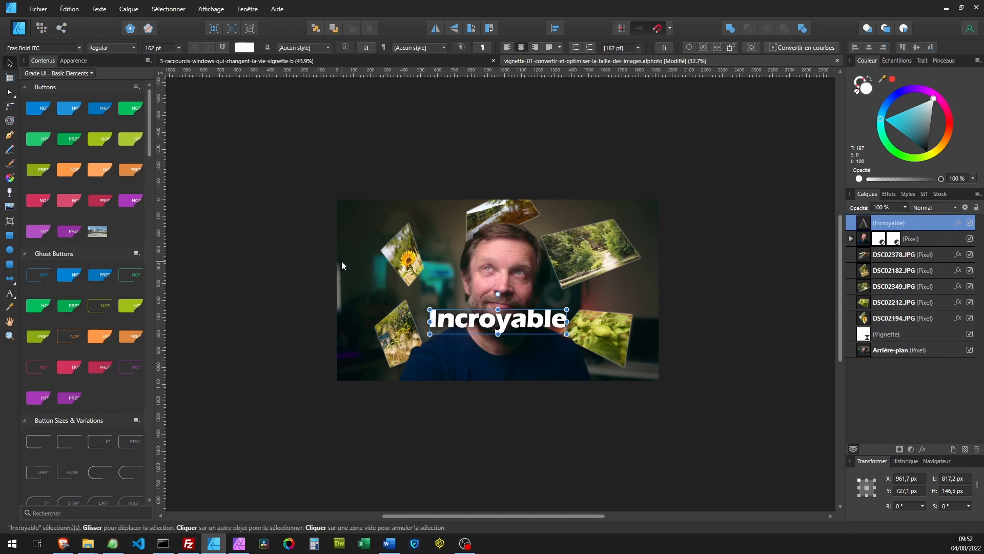
{"action": "left_click_drag", "start_coordinate": [485, 329], "coordinate": [487, 358]}
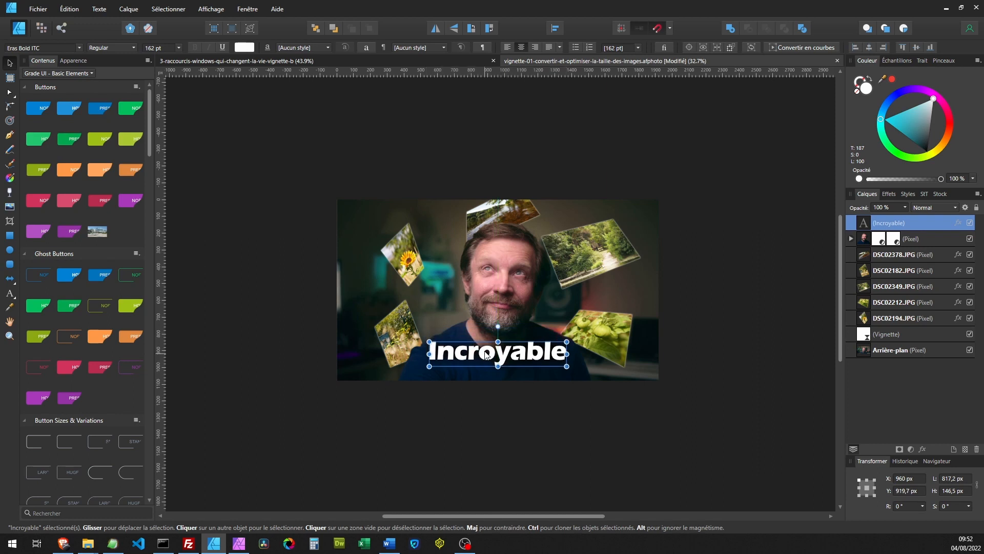
Move the forest-path photo up and right, the wildflower photo DSC02182.JPG right, and the sunflower photo DSC02194.JPG up and left, and deselect.
{"action": "left_click", "coordinate": [584, 269]}
{"action": "mouse_move", "coordinate": [600, 262]}
{"action": "left_mouse_down"}
{"action": "mouse_move", "coordinate": [616, 234]}
{"action": "mouse_move", "coordinate": [607, 250]}
{"action": "left_mouse_up"}
{"action": "left_click", "coordinate": [395, 331]}
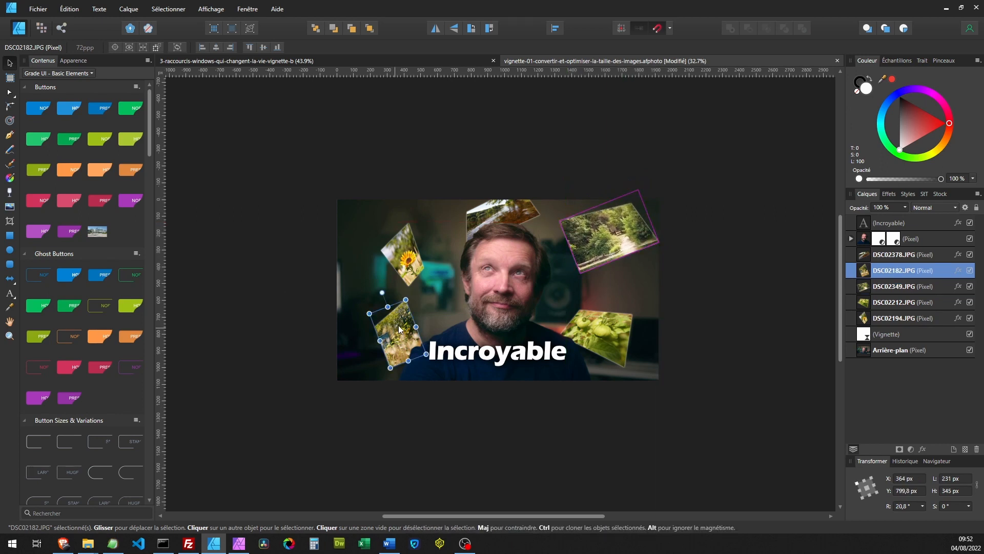
{"action": "left_click_drag", "start_coordinate": [395, 330], "coordinate": [412, 328]}
{"action": "left_click", "coordinate": [402, 260]}
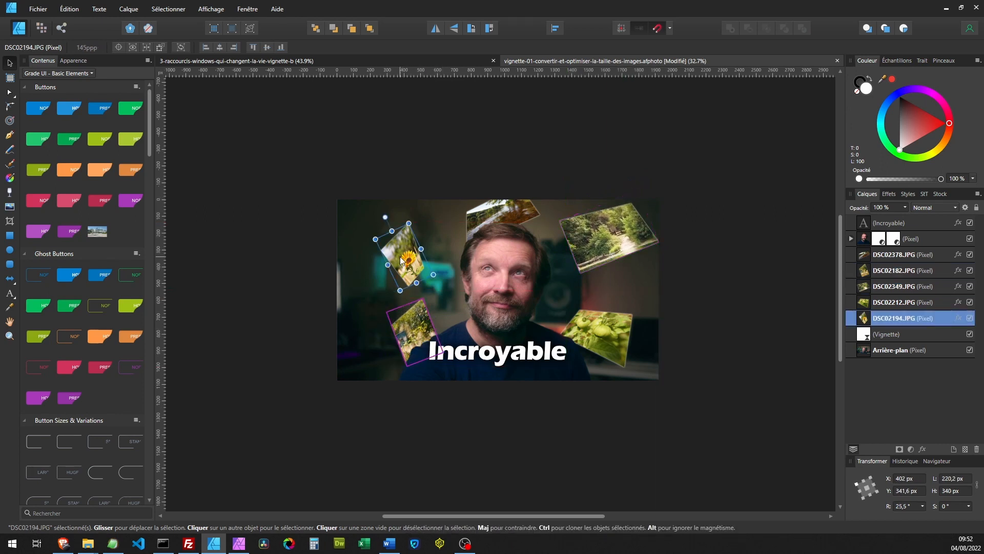
{"action": "left_click_drag", "start_coordinate": [401, 260], "coordinate": [397, 247]}
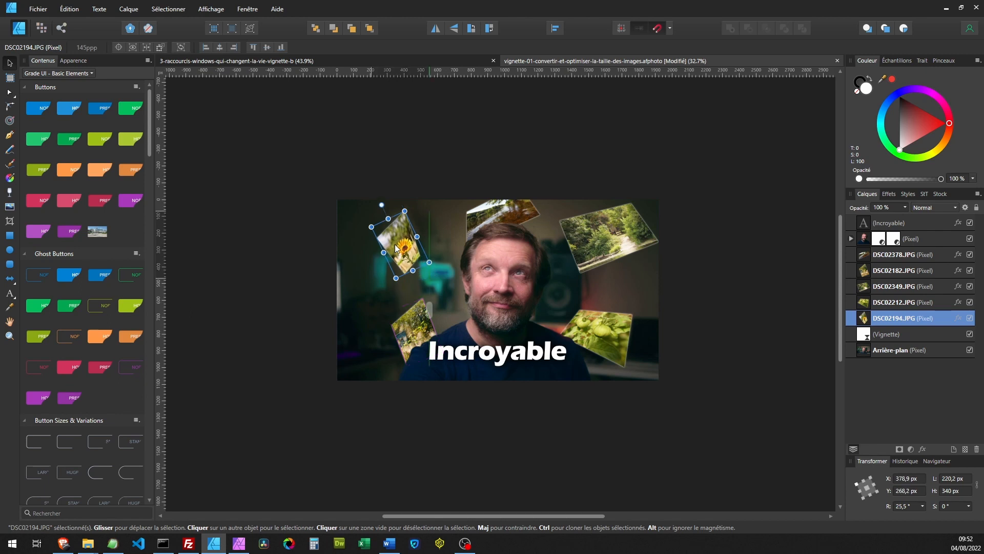
{"action": "left_click", "coordinate": [232, 309]}
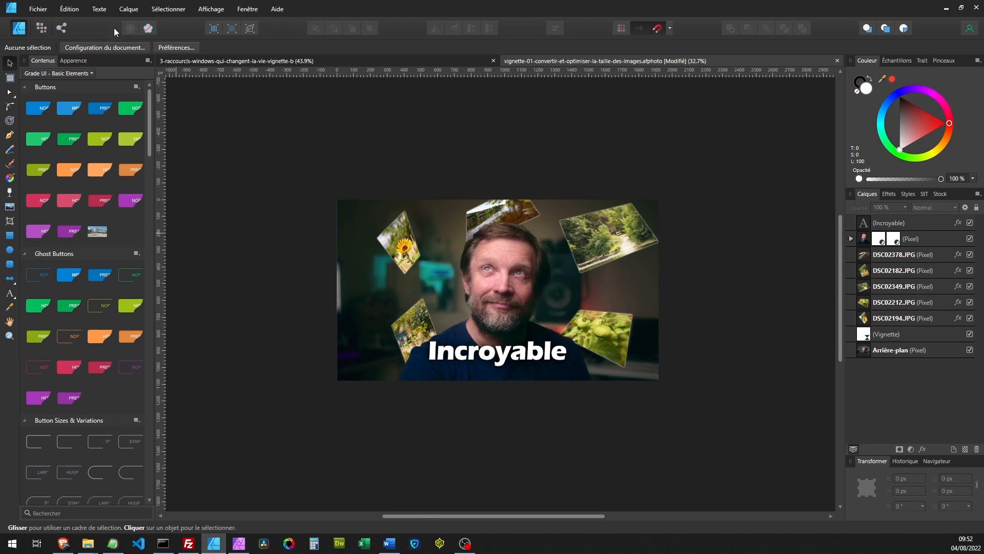
Open episode-100-monter-plusieurs-videos-en-une-seule.afdesign from its folder inside 2022, examine its thumbnail design, and close it.
{"action": "left_click", "coordinate": [38, 8]}
{"action": "left_click", "coordinate": [44, 60]}
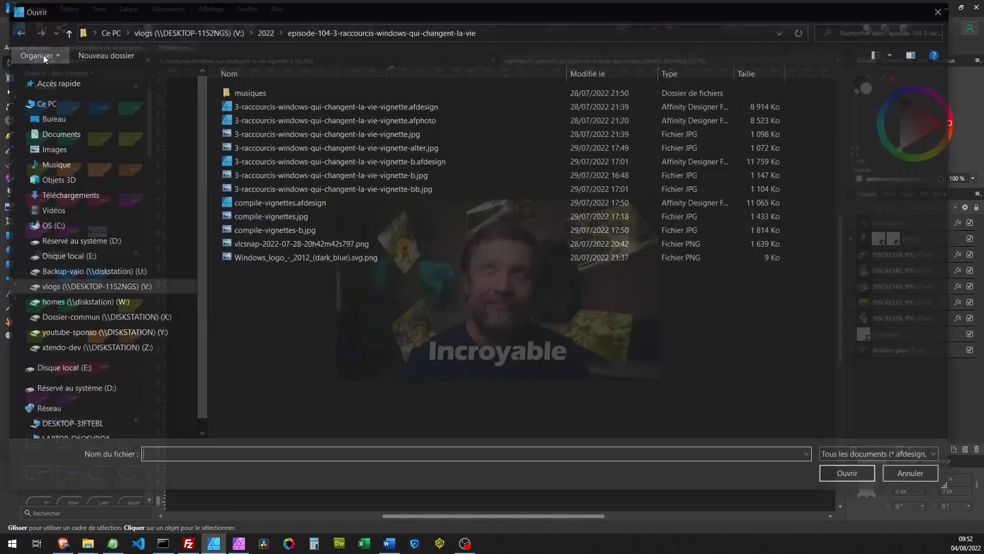
{"action": "left_click", "coordinate": [265, 31]}
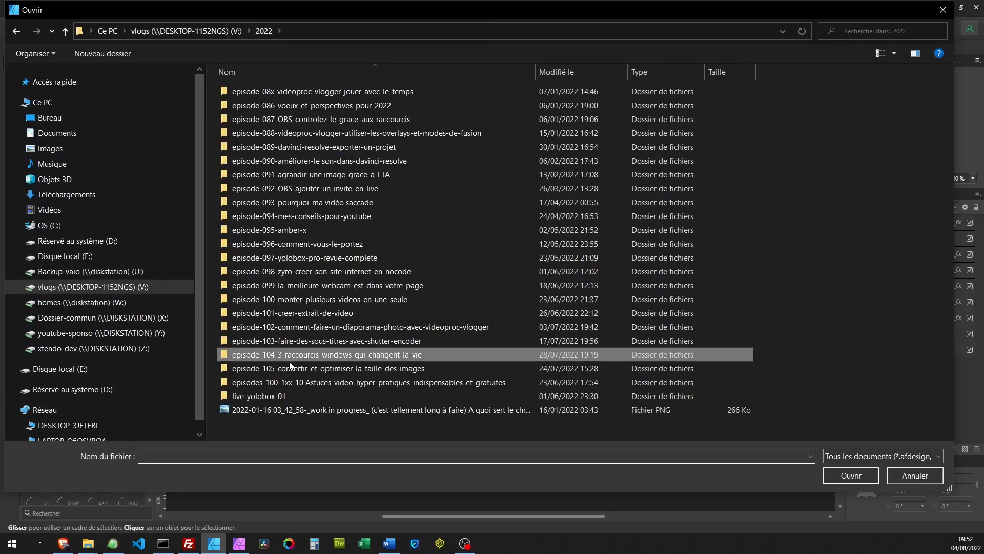
{"action": "left_click", "coordinate": [266, 303]}
{"action": "double_click", "coordinate": [267, 303]}
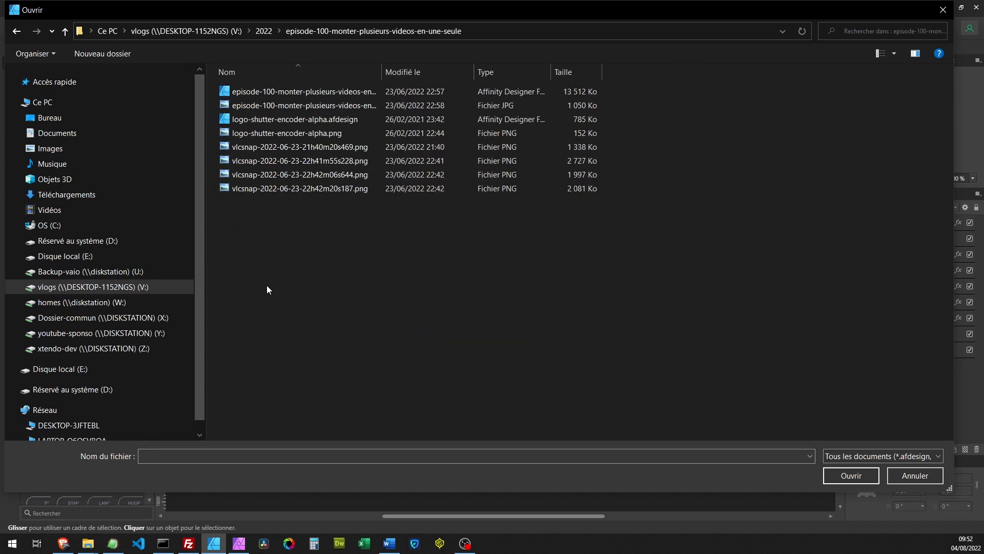
{"action": "left_click_drag", "start_coordinate": [379, 73], "coordinate": [537, 73]}
{"action": "left_click", "coordinate": [396, 92]}
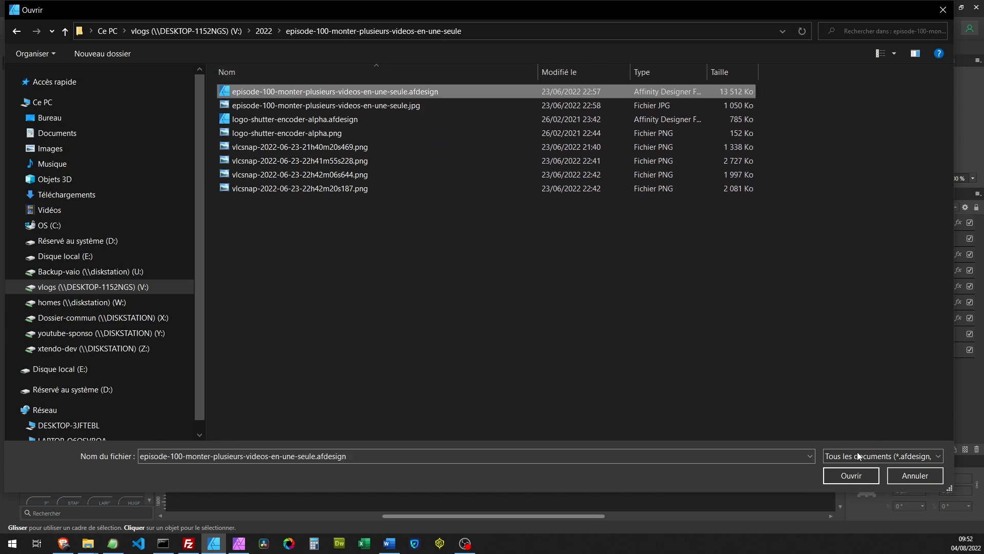
{"action": "left_click", "coordinate": [848, 475]}
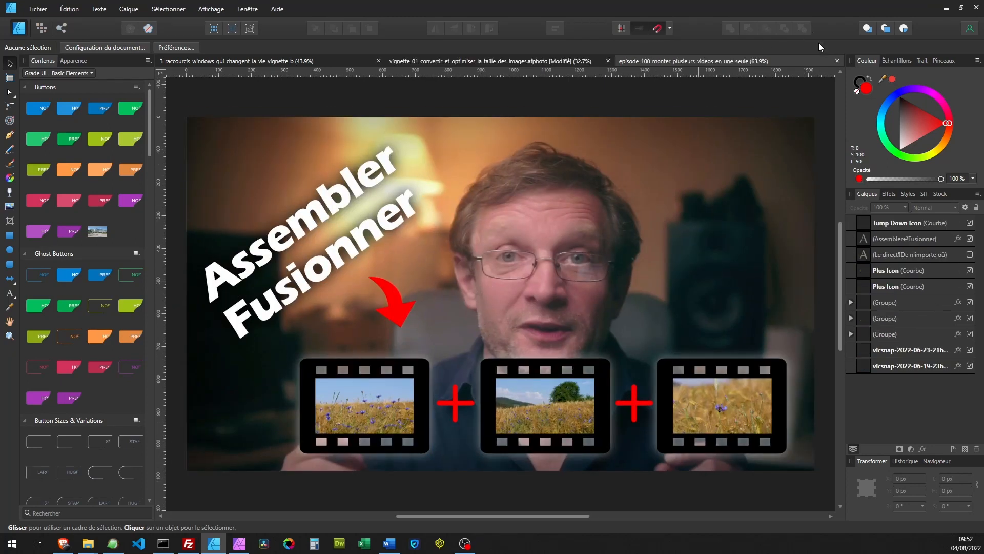
{"action": "left_click", "coordinate": [837, 60]}
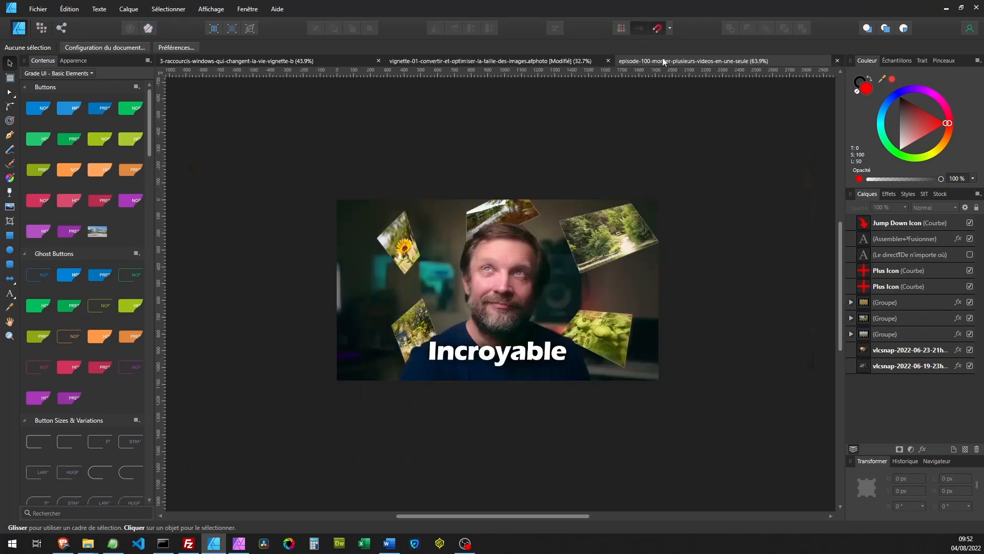
Open the Affinity Designer file in the episode-101-creer-extrait-de-video folder, examine its thumbnail's slanted title and arrow, and close it.
{"action": "left_click", "coordinate": [35, 9]}
{"action": "left_click", "coordinate": [47, 57]}
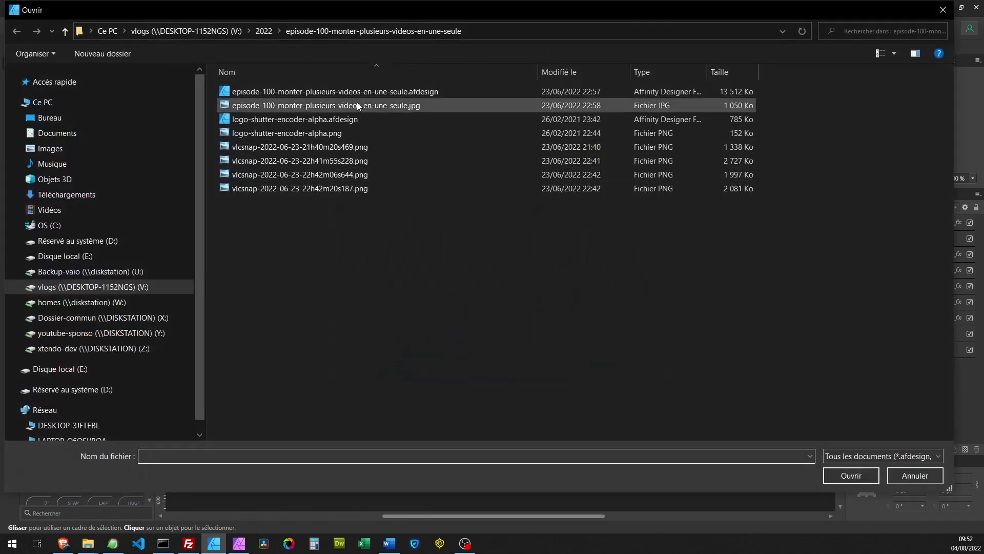
{"action": "left_click", "coordinate": [278, 32]}
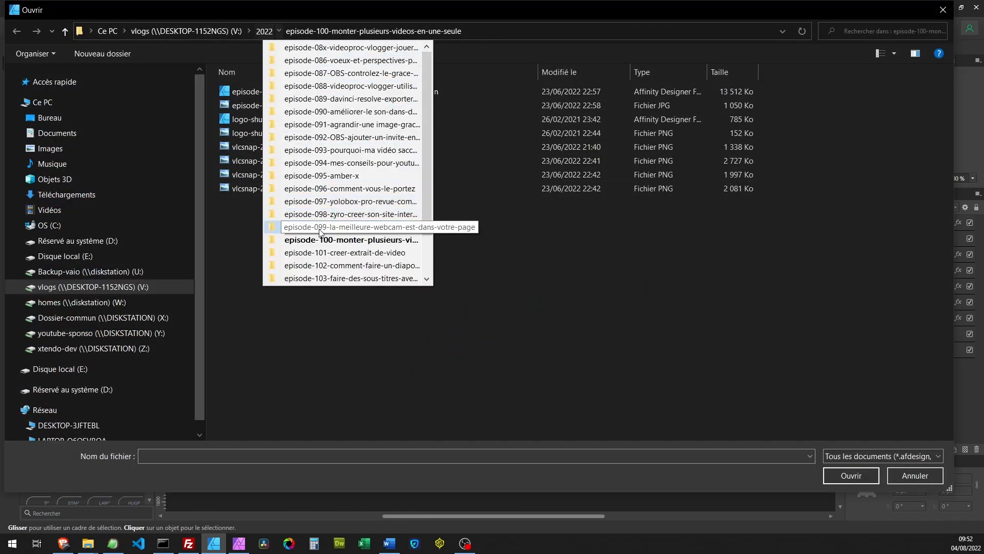
{"action": "left_click", "coordinate": [319, 252]}
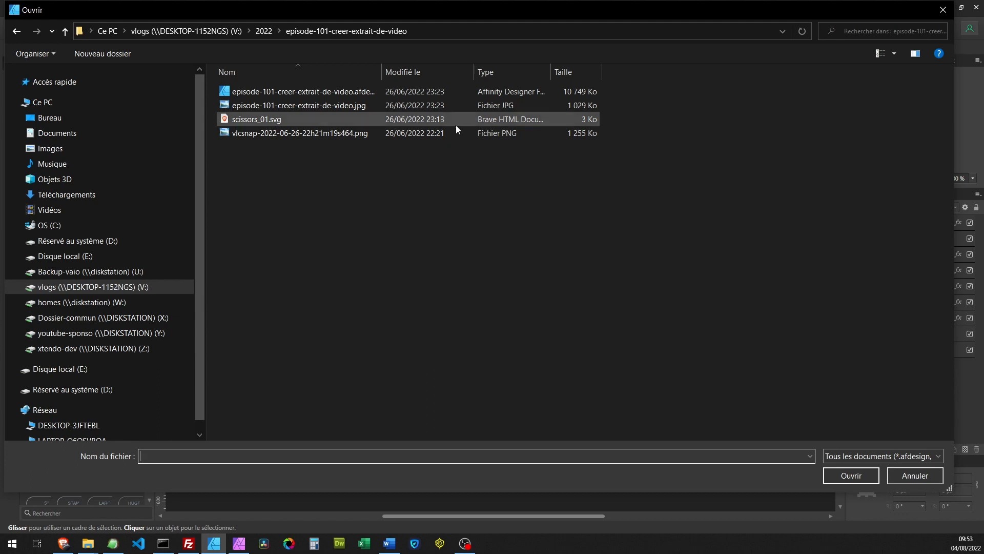
{"action": "left_click", "coordinate": [307, 92]}
{"action": "left_click", "coordinate": [847, 472]}
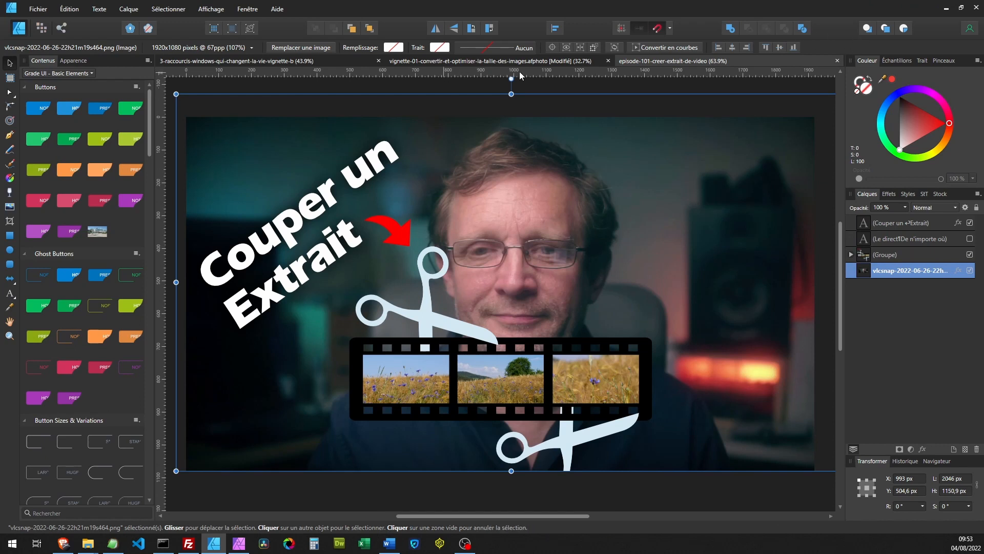
{"action": "left_click", "coordinate": [837, 62]}
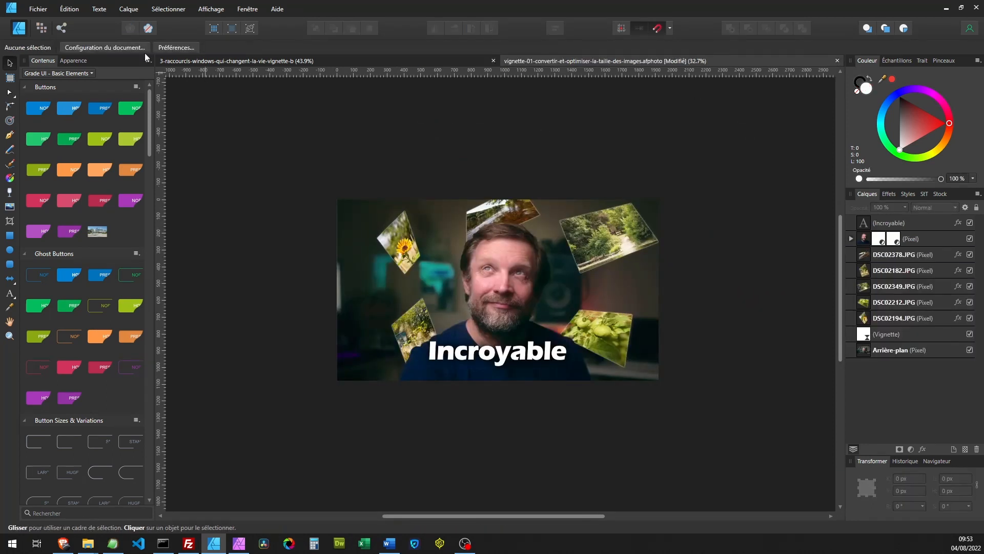
Open the restored version of faire-des-sous-titres-avec-shutter-encoder-vignette.afdesign from the episode-103 folder inside 2022.
{"action": "left_click", "coordinate": [38, 9]}
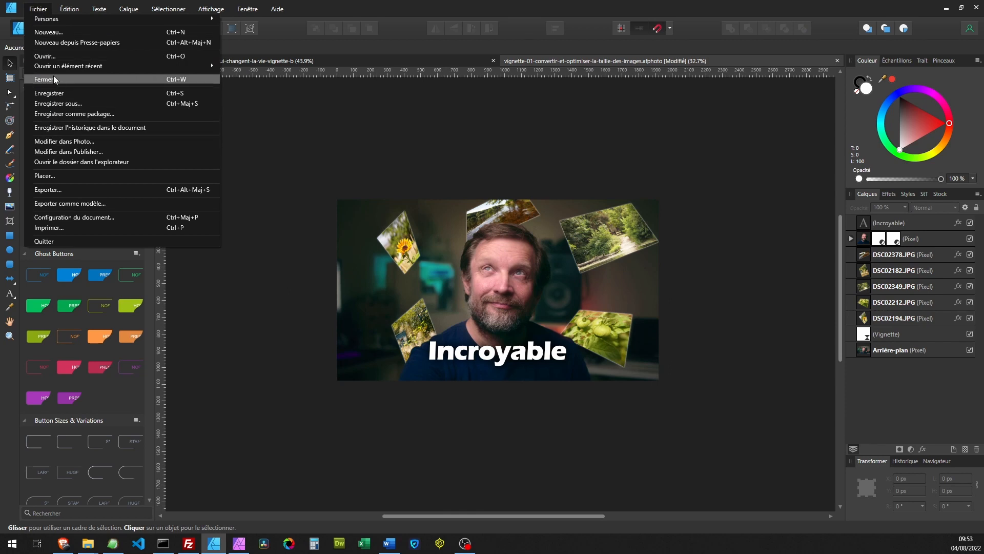
{"action": "left_click", "coordinate": [47, 57]}
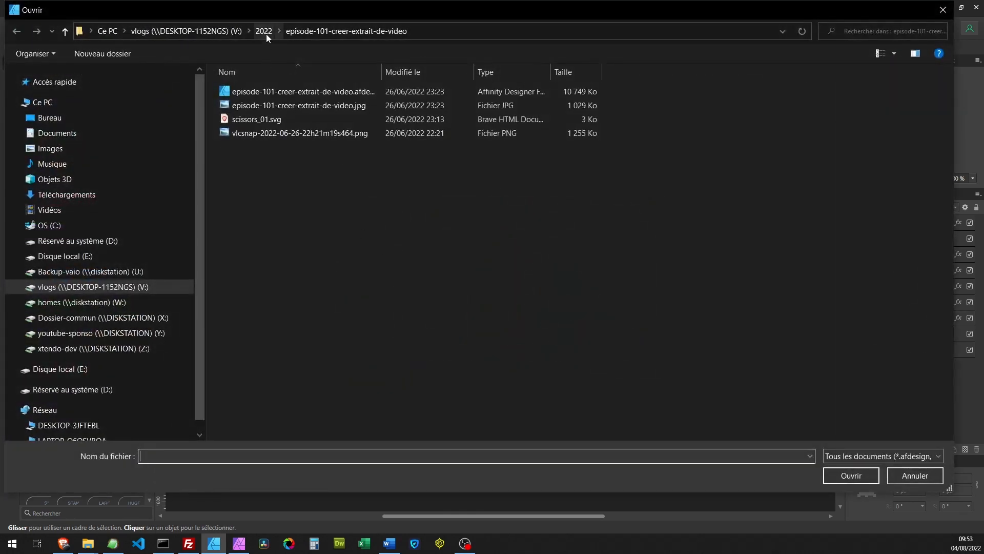
{"action": "left_click", "coordinate": [280, 31]}
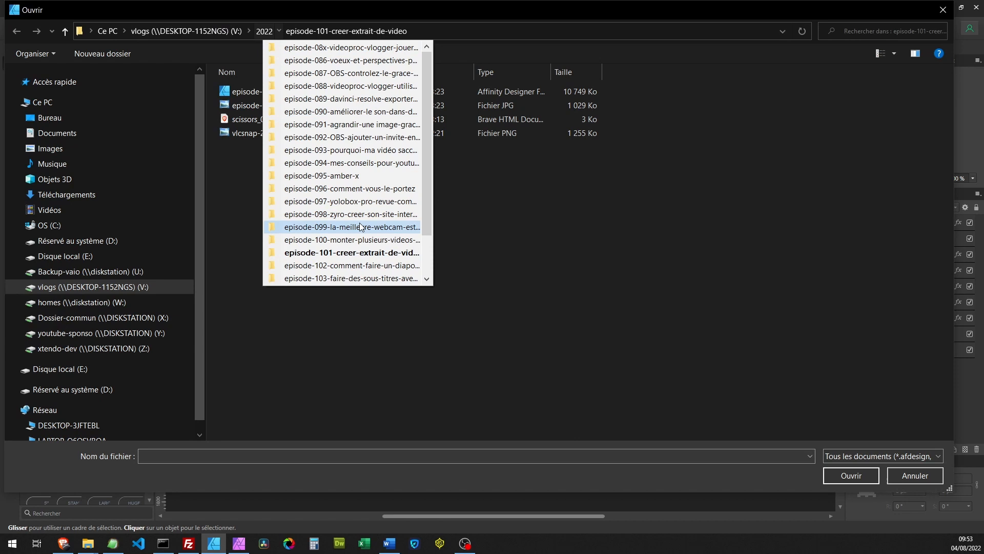
{"action": "scroll", "coordinate": [352, 226], "scroll_direction": "down", "scroll_amount": 1}
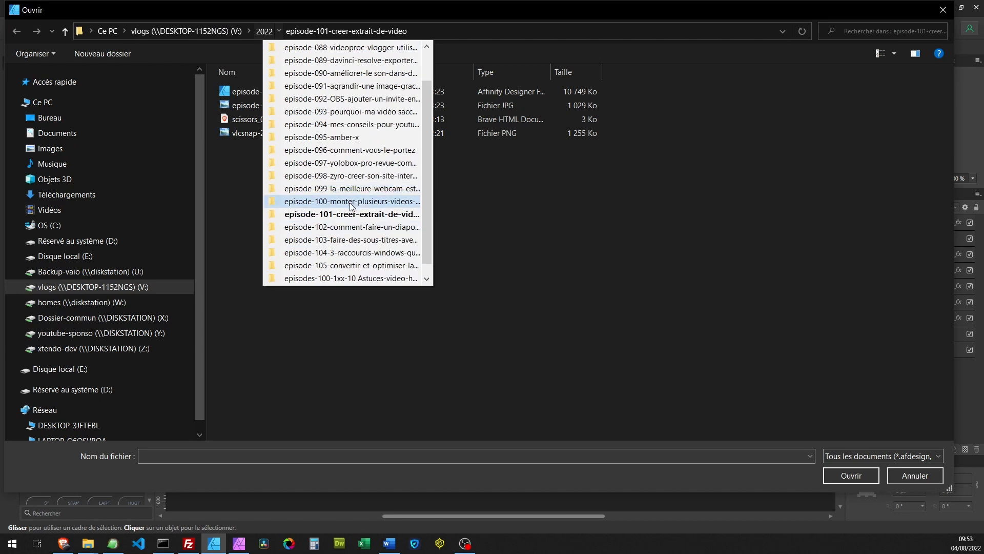
{"action": "left_click", "coordinate": [351, 239]}
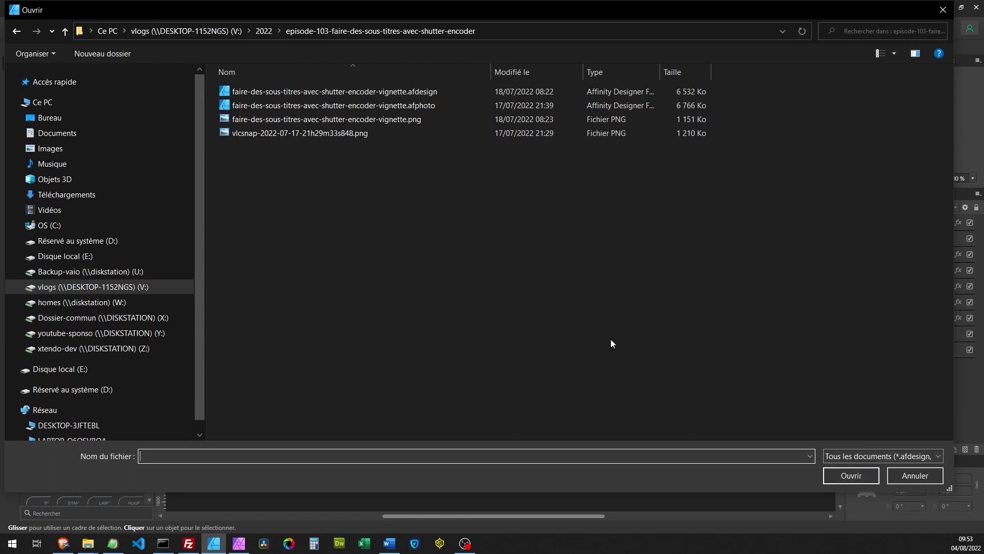
{"action": "left_click", "coordinate": [360, 93]}
{"action": "left_click", "coordinate": [843, 474]}
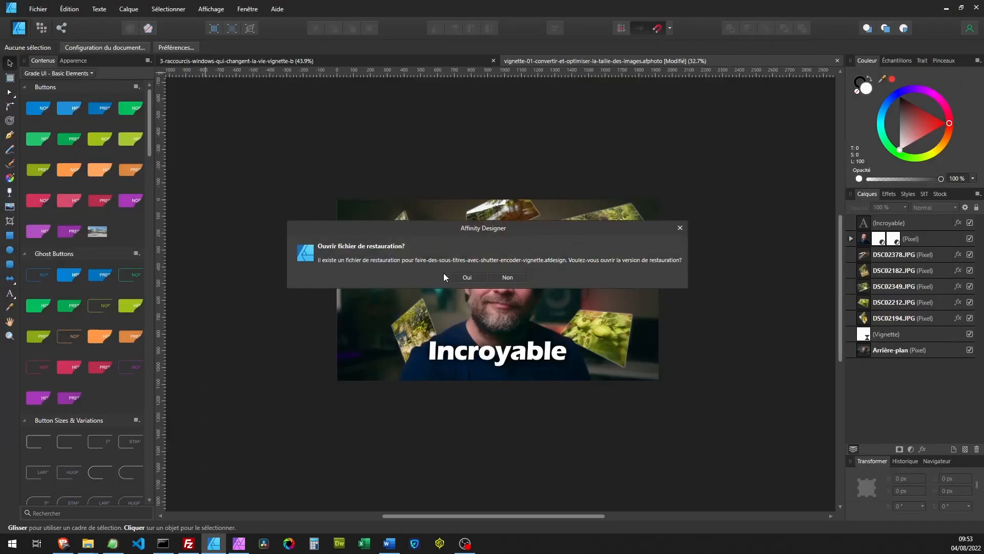
{"action": "left_click", "coordinate": [471, 279]}
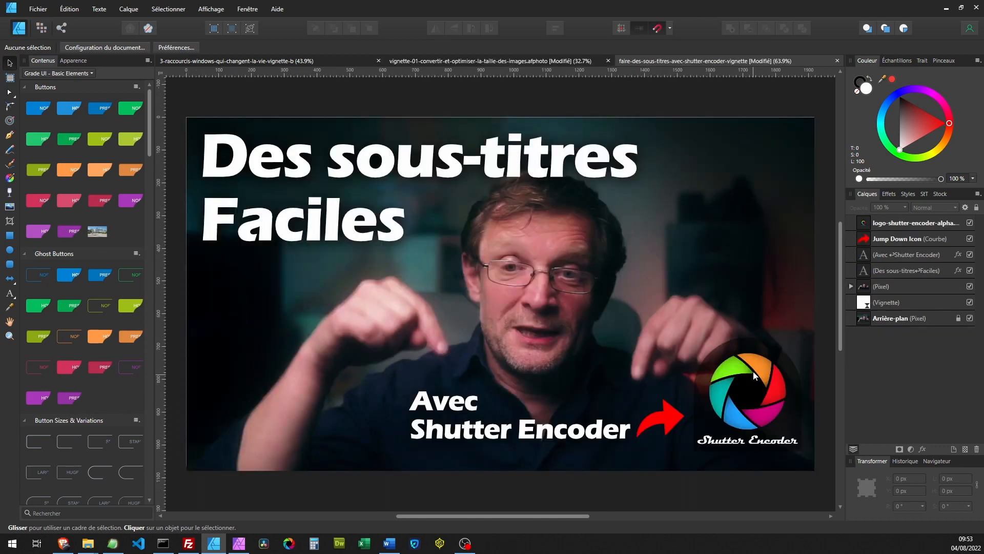
Copy the Shutter Encoder logo from that file into the "Incroyable" thumbnail and shrink it to about 403 × 227 px.
{"action": "left_click", "coordinate": [752, 368]}
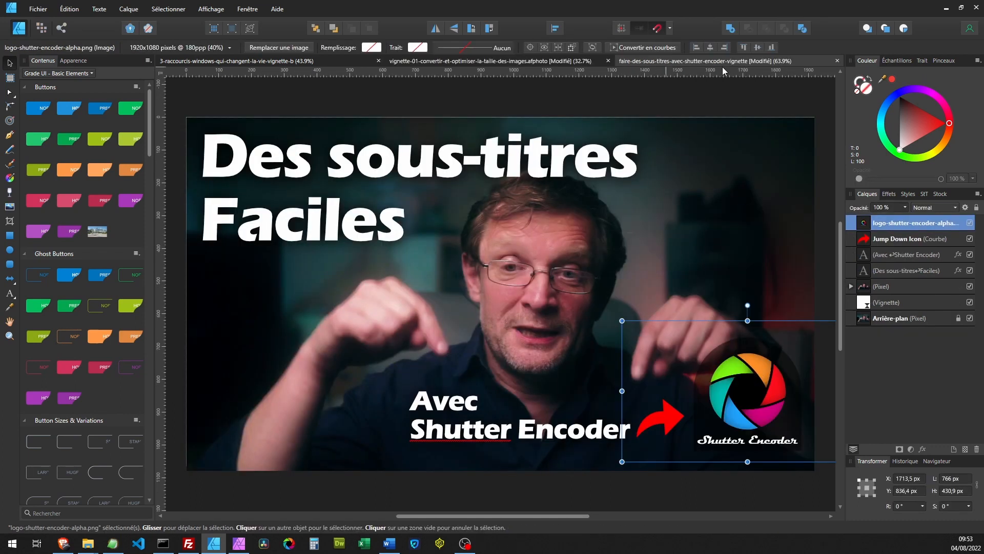
{"action": "left_click", "coordinate": [530, 60]}
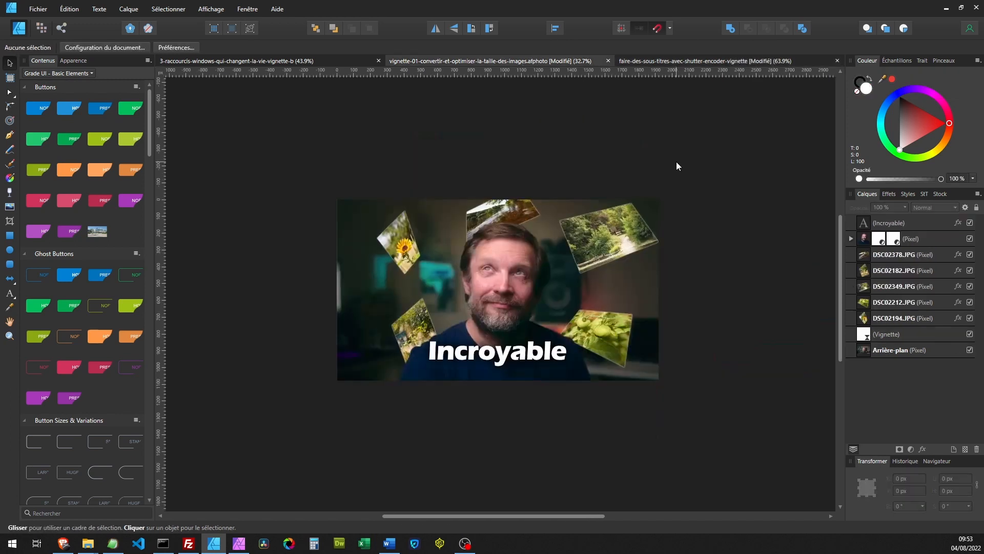
{"action": "key", "text": "ctrl+v"}
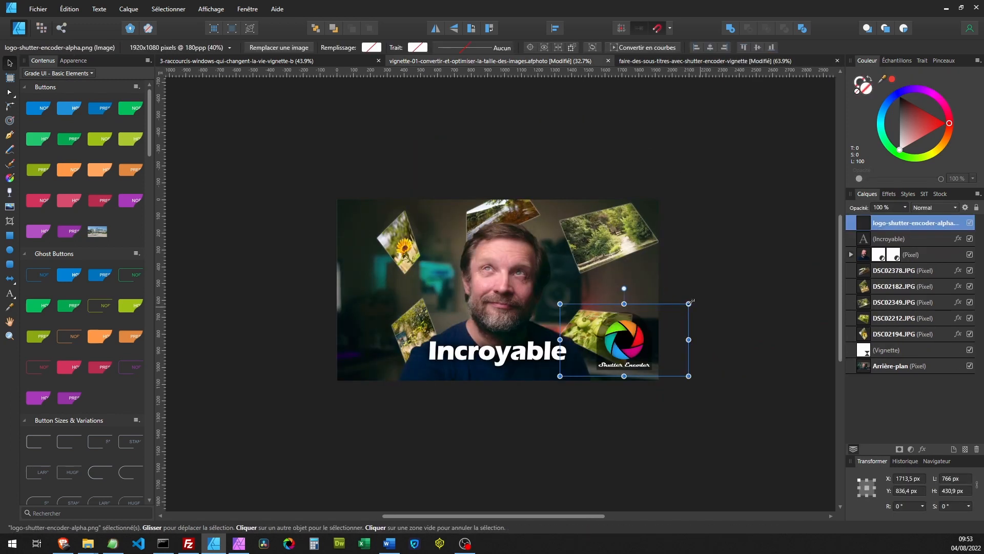
{"action": "left_click_drag", "start_coordinate": [690, 304], "coordinate": [624, 333]}
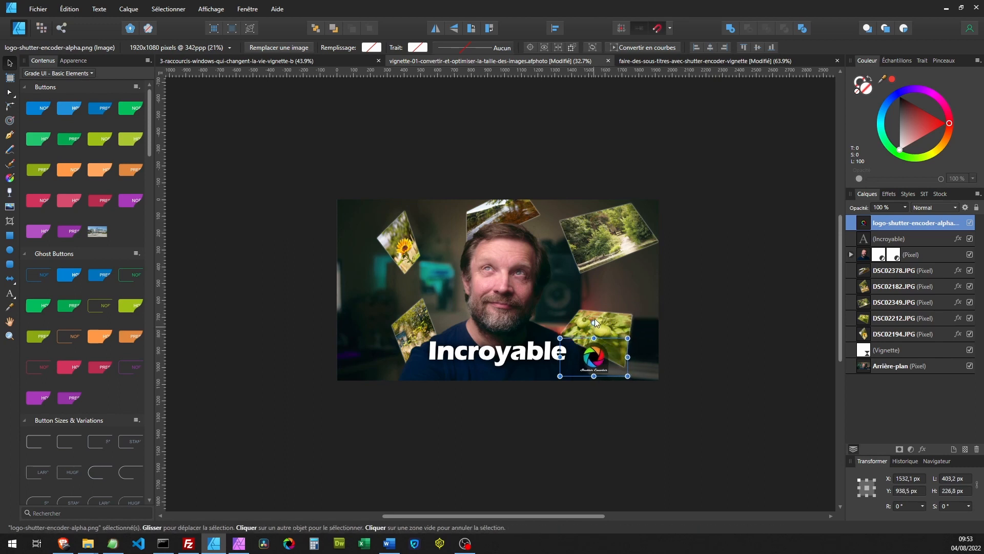
Move the green photo DSC02212.JPG up and left, and the forest-path photo DSC02349.JPG left to about X 1532, Y 220 px.
{"action": "mouse_move", "coordinate": [598, 315]}
{"action": "left_mouse_down"}
{"action": "mouse_move", "coordinate": [570, 310]}
{"action": "mouse_move", "coordinate": [589, 310]}
{"action": "left_mouse_up"}
{"action": "left_click", "coordinate": [699, 340]}
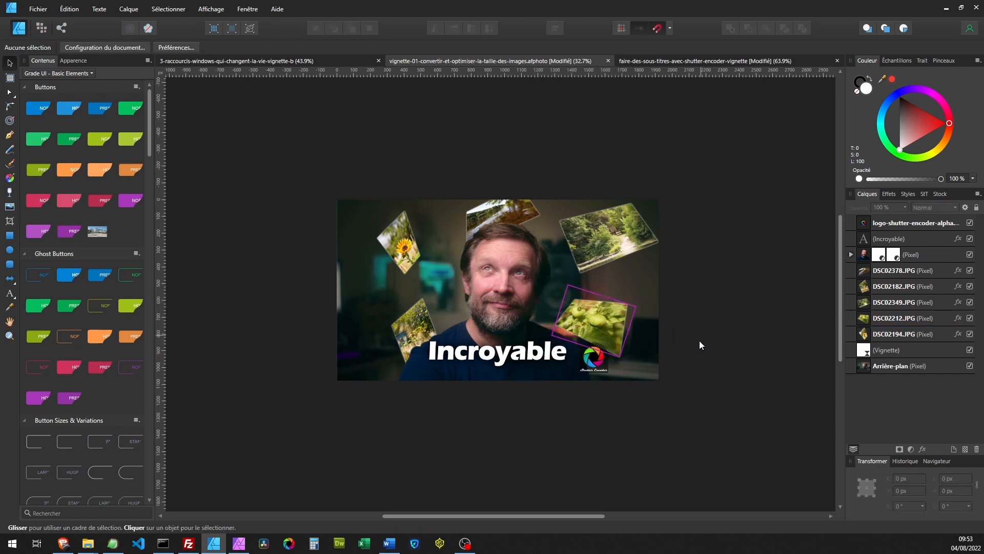
{"action": "left_click", "coordinate": [613, 232]}
{"action": "left_click_drag", "start_coordinate": [615, 236], "coordinate": [593, 235]}
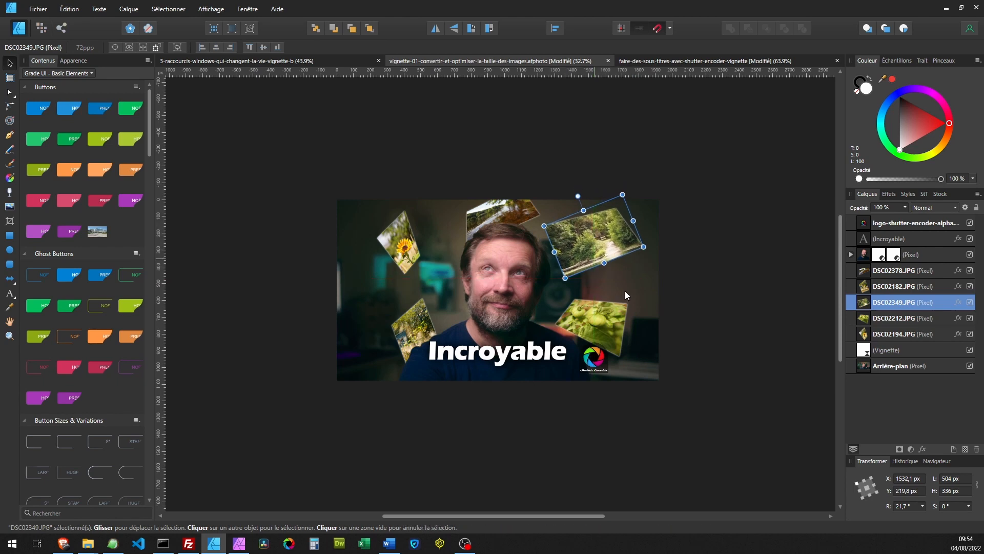
Try the Shutter Encoder logo slightly enlarged between the two photos at the canvas's right edge.
{"action": "key", "text": "ctrl+d"}
{"action": "left_click_drag", "start_coordinate": [592, 363], "coordinate": [634, 289]}
{"action": "left_click", "coordinate": [731, 319]}
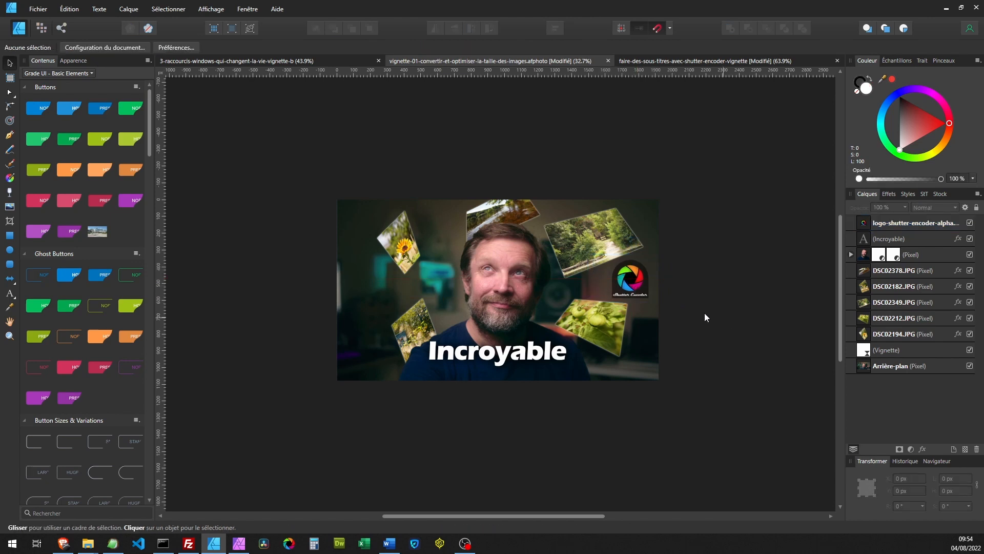
Try the logo between the sunflower and wildflower photos near the canvas's left edge, sized about 632 × 355 px.
{"action": "left_click_drag", "start_coordinate": [644, 287], "coordinate": [368, 304]}
{"action": "left_click_drag", "start_coordinate": [407, 273], "coordinate": [440, 254]}
{"action": "left_click_drag", "start_coordinate": [380, 302], "coordinate": [375, 303]}
{"action": "left_click", "coordinate": [475, 437]}
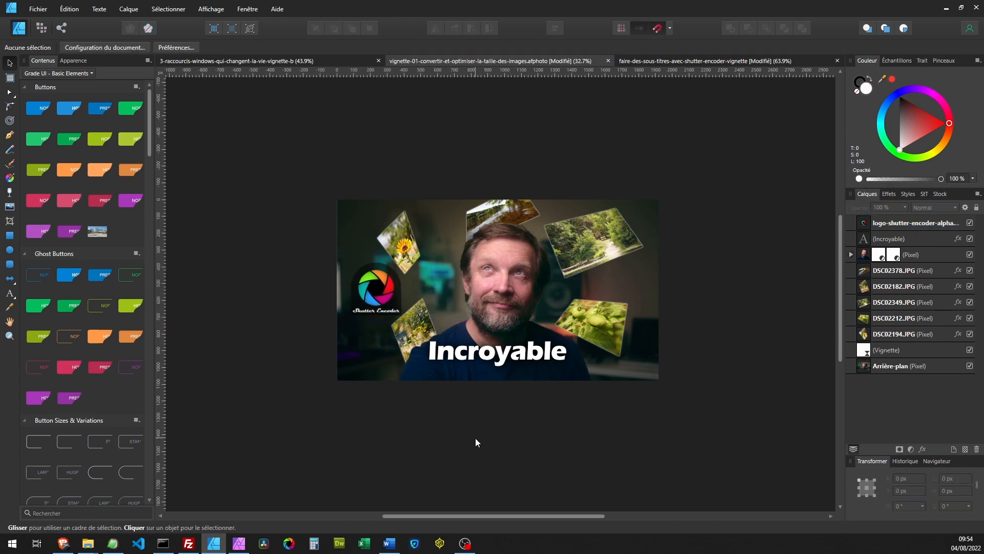
{"action": "left_click", "coordinate": [374, 294]}
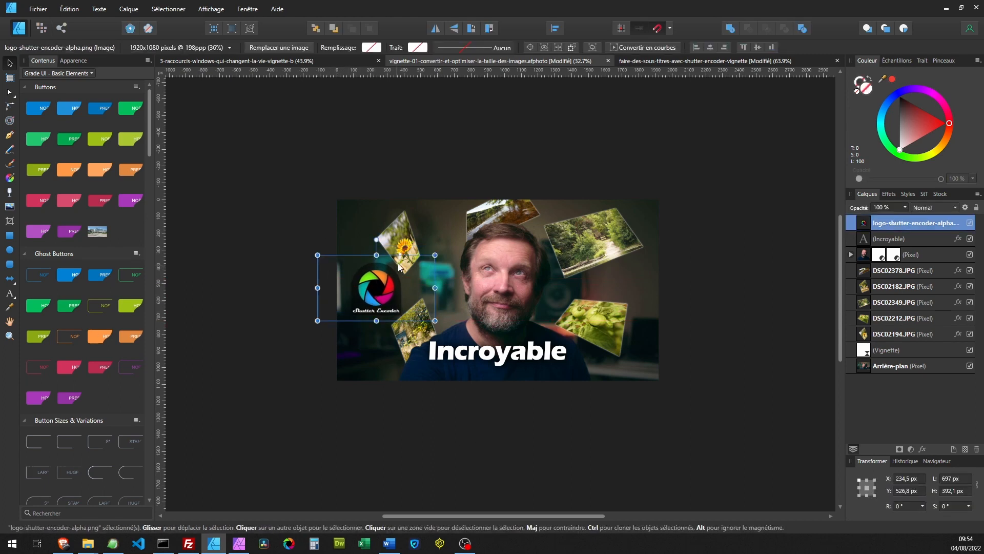
{"action": "left_click_drag", "start_coordinate": [436, 255], "coordinate": [424, 261]}
{"action": "left_click_drag", "start_coordinate": [372, 292], "coordinate": [378, 291]}
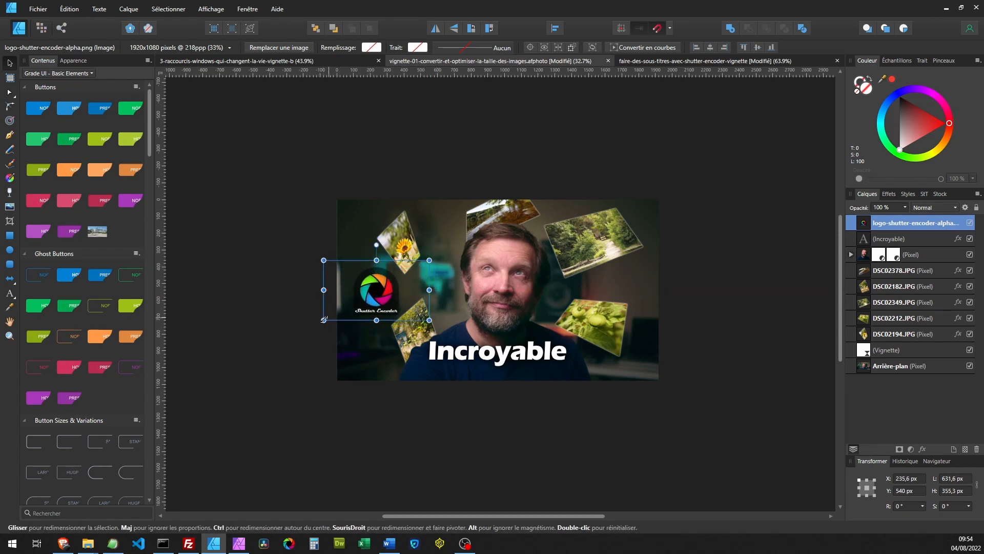
Enlarge the logo to about 777 × 437 px in the canvas's lower-left corner and place its layer beneath all the photos.
{"action": "left_click_drag", "start_coordinate": [323, 320], "coordinate": [287, 343]}
{"action": "left_click_drag", "start_coordinate": [359, 313], "coordinate": [380, 354]}
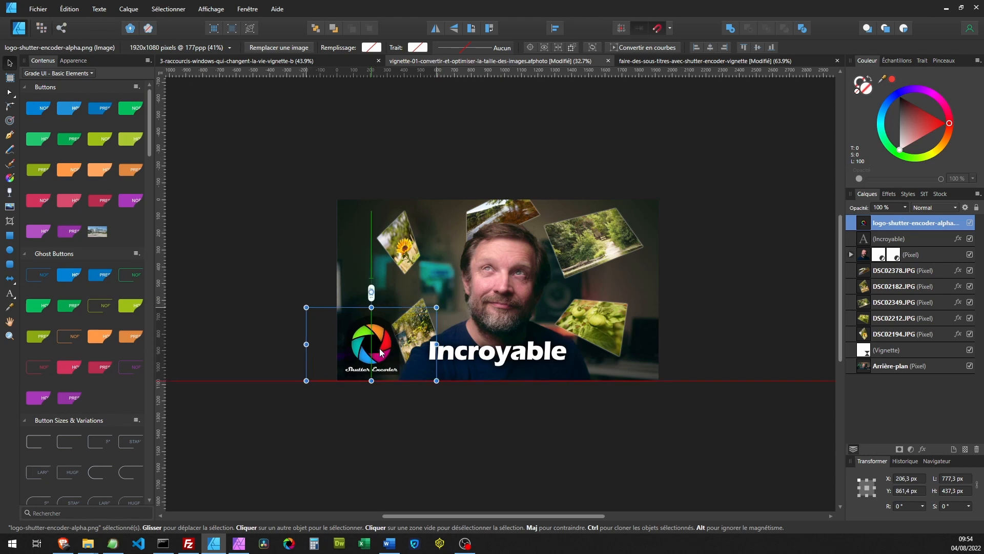
{"action": "left_click_drag", "start_coordinate": [380, 353], "coordinate": [383, 350]}
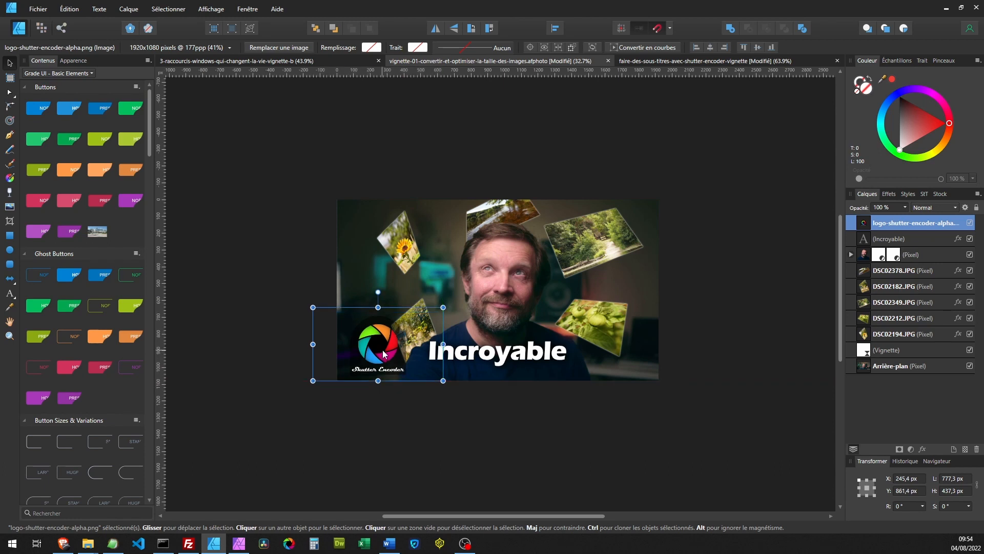
{"action": "left_click_drag", "start_coordinate": [865, 227], "coordinate": [850, 342]}
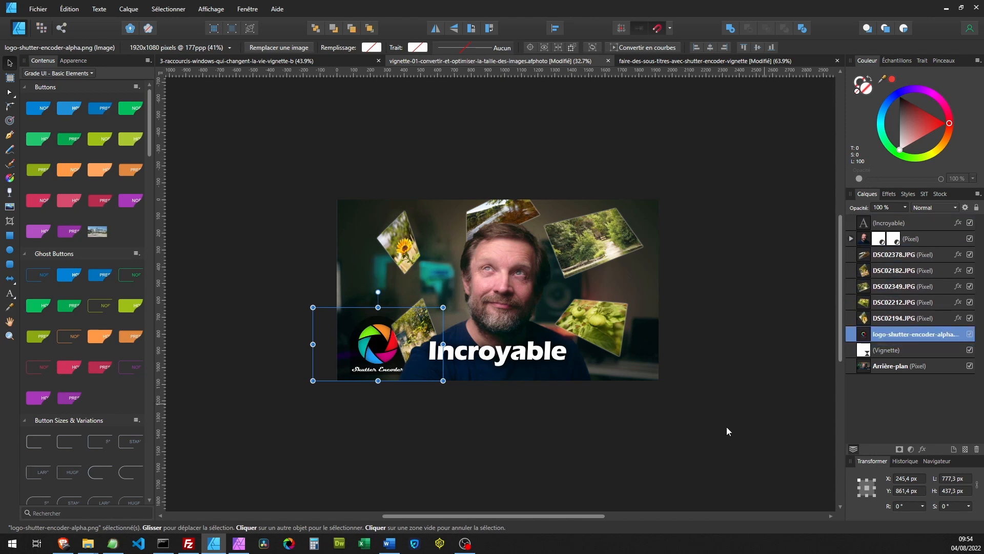
{"action": "left_click", "coordinate": [520, 484]}
Try the logo in the canvas's lower-right corner with DSC02212.JPG shifted left to about X 1364, Y 756 px.
{"action": "left_click", "coordinate": [385, 350]}
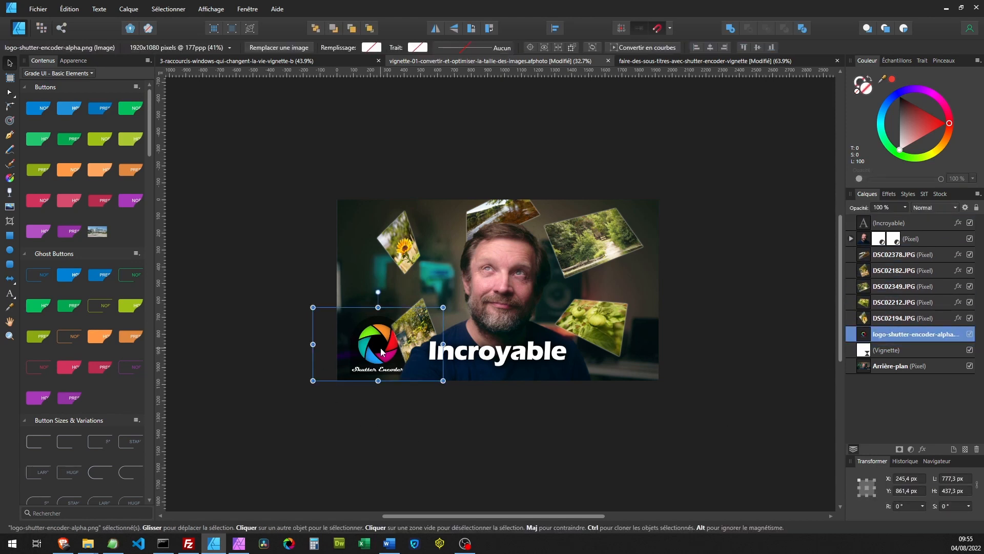
{"action": "left_click_drag", "start_coordinate": [381, 351], "coordinate": [629, 356]}
{"action": "left_click", "coordinate": [591, 318]}
{"action": "left_click_drag", "start_coordinate": [592, 318], "coordinate": [564, 318]}
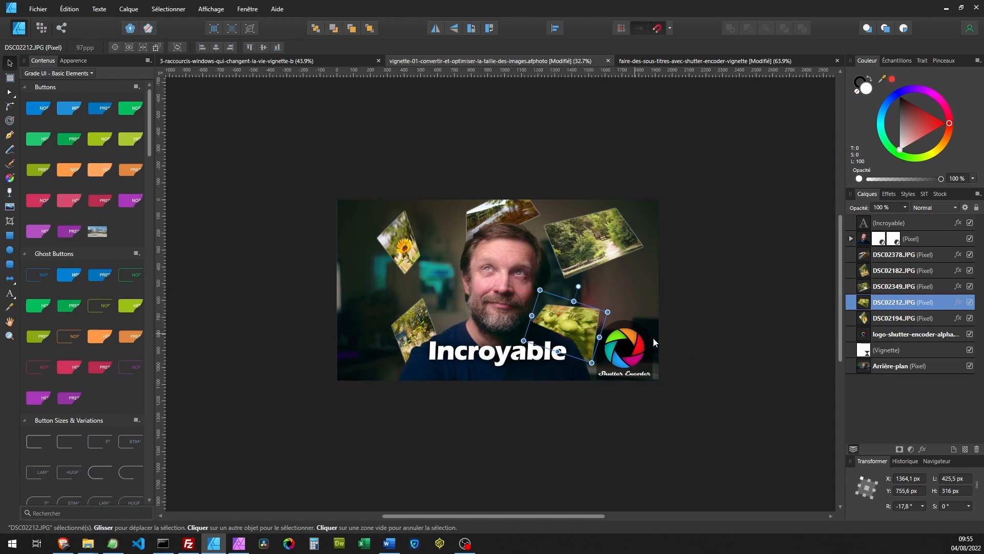
Return the logo to the canvas's lower-left corner and move DSC02212.JPG right to about X 1487, Y 777 px.
{"action": "left_click", "coordinate": [627, 345]}
{"action": "left_click_drag", "start_coordinate": [623, 348], "coordinate": [372, 349]}
{"action": "left_click", "coordinate": [612, 400]}
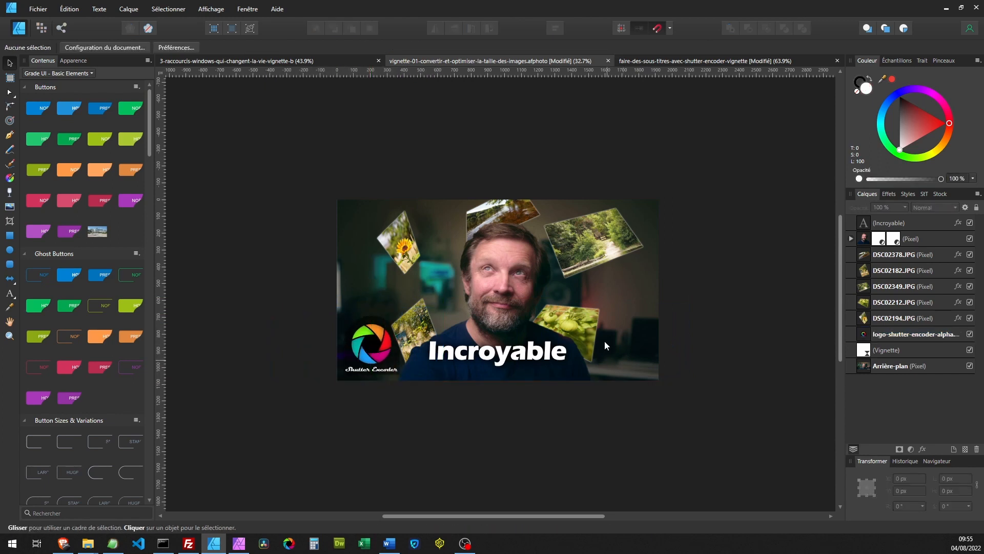
{"action": "left_click", "coordinate": [570, 321]}
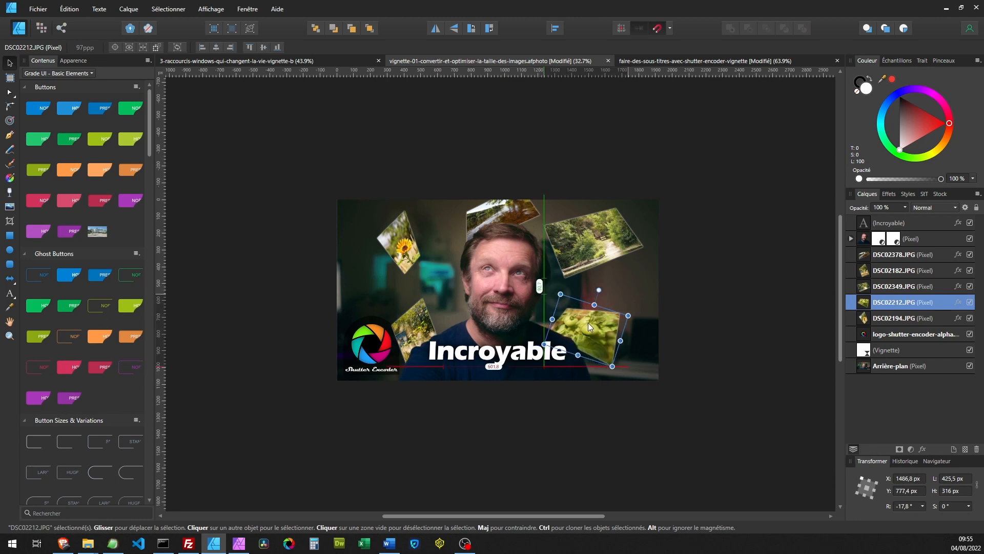
{"action": "left_click", "coordinate": [564, 430]}
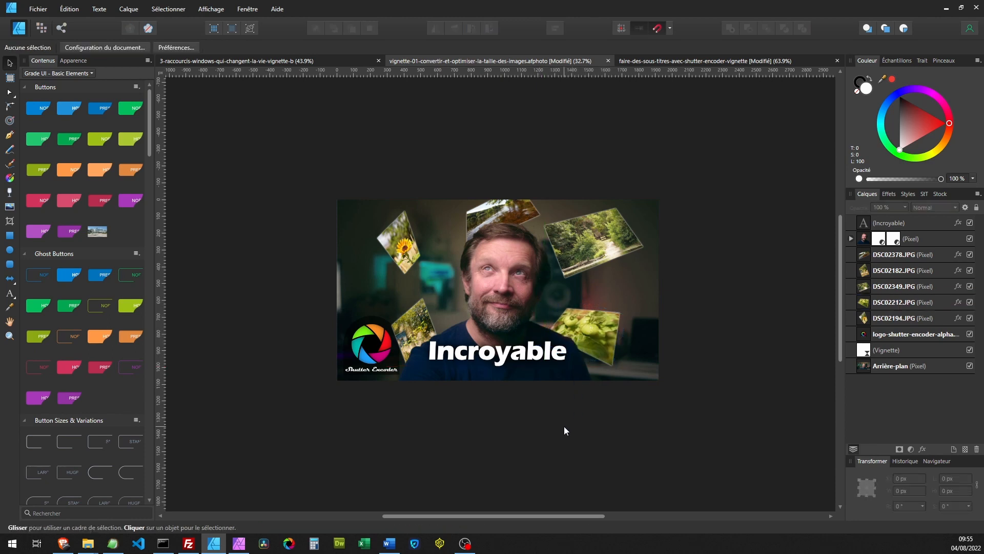
Save the document and export it as a 1920 × 1080 px, quality 100 JPEG named vignette-01-convertir-et-optimiser-la-taille-des-images.jpg.
{"action": "left_click", "coordinate": [38, 8]}
{"action": "left_click", "coordinate": [47, 93]}
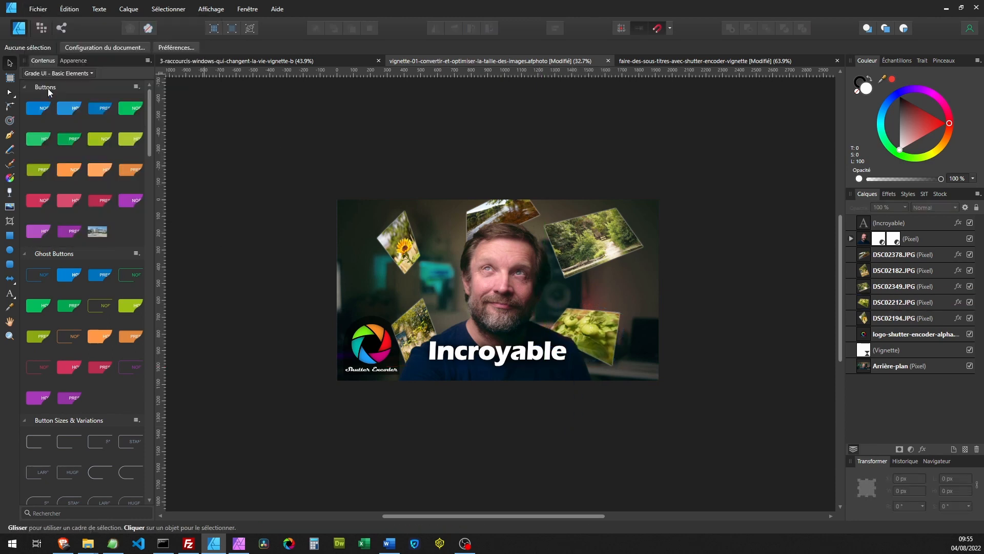
{"action": "left_click", "coordinate": [38, 9]}
{"action": "left_click", "coordinate": [54, 190]}
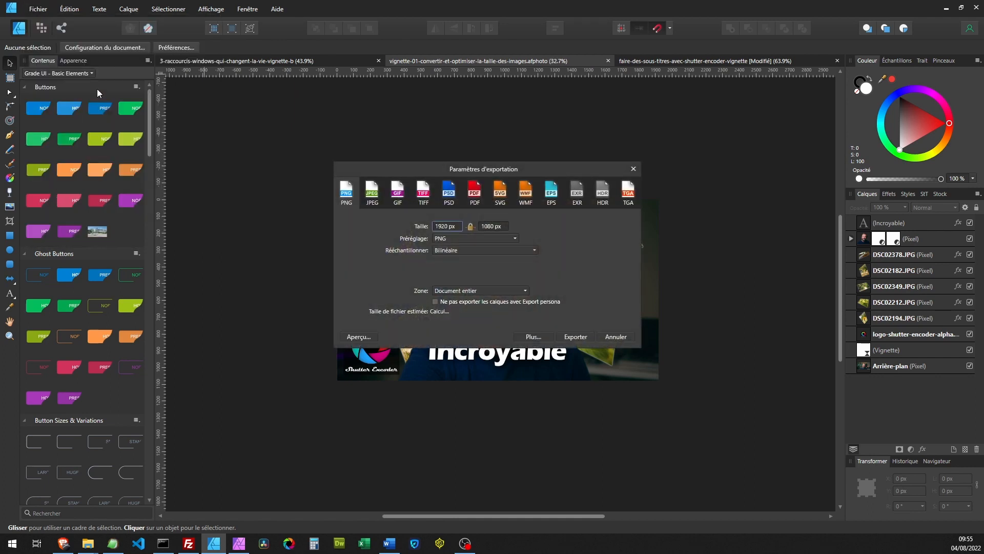
{"action": "left_click", "coordinate": [372, 190]}
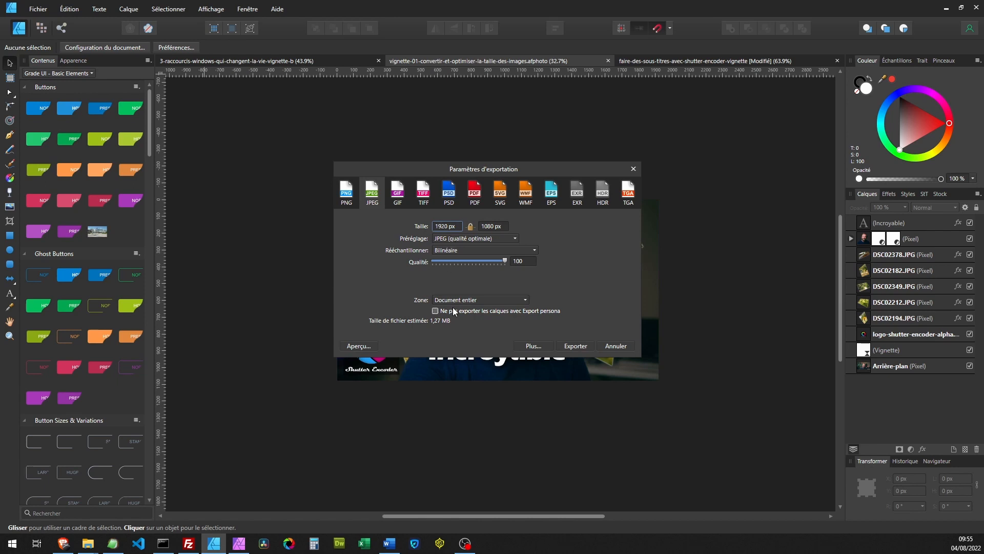
{"action": "left_click", "coordinate": [576, 346]}
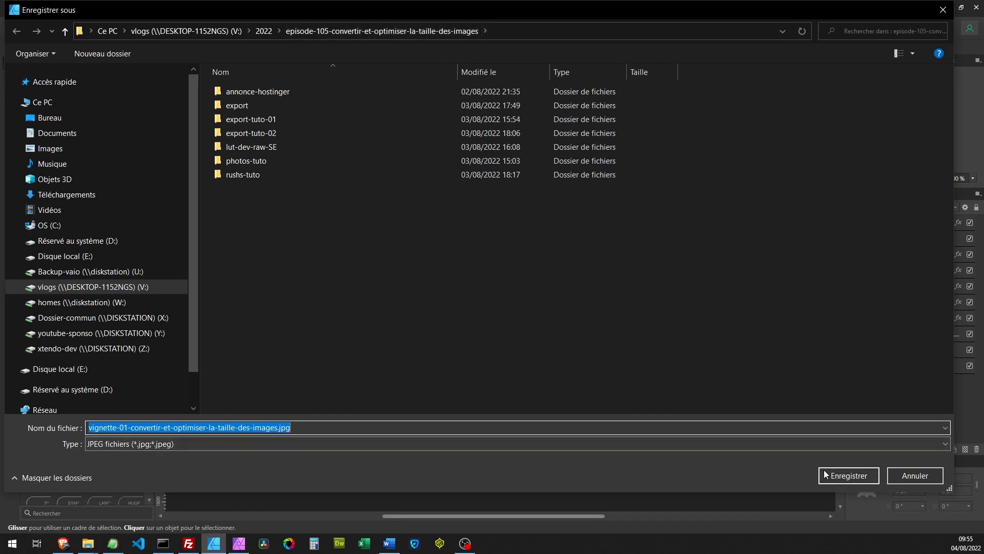
{"action": "left_click", "coordinate": [855, 474]}
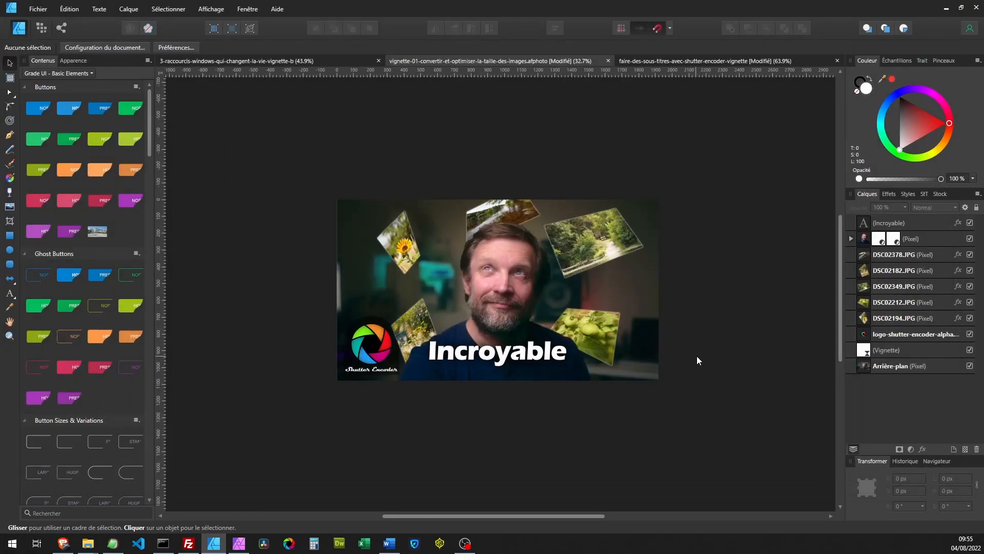